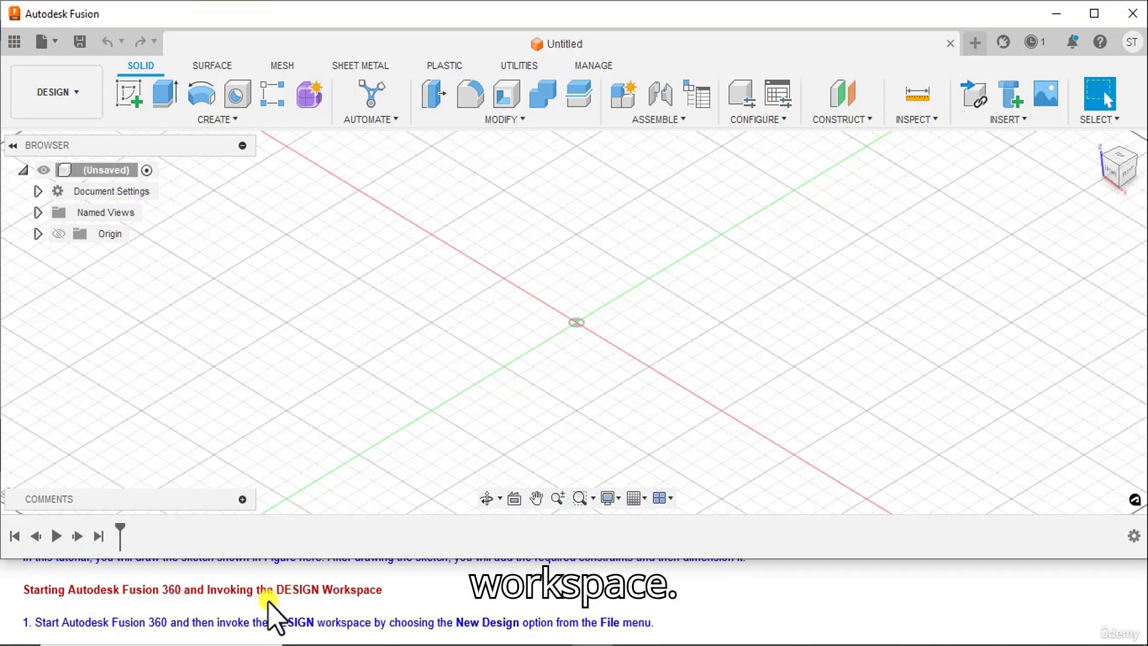
Create a new, empty design document
{"action": "scroll", "coordinate": [256, 594], "scroll_direction": "down", "scroll_amount": 1}
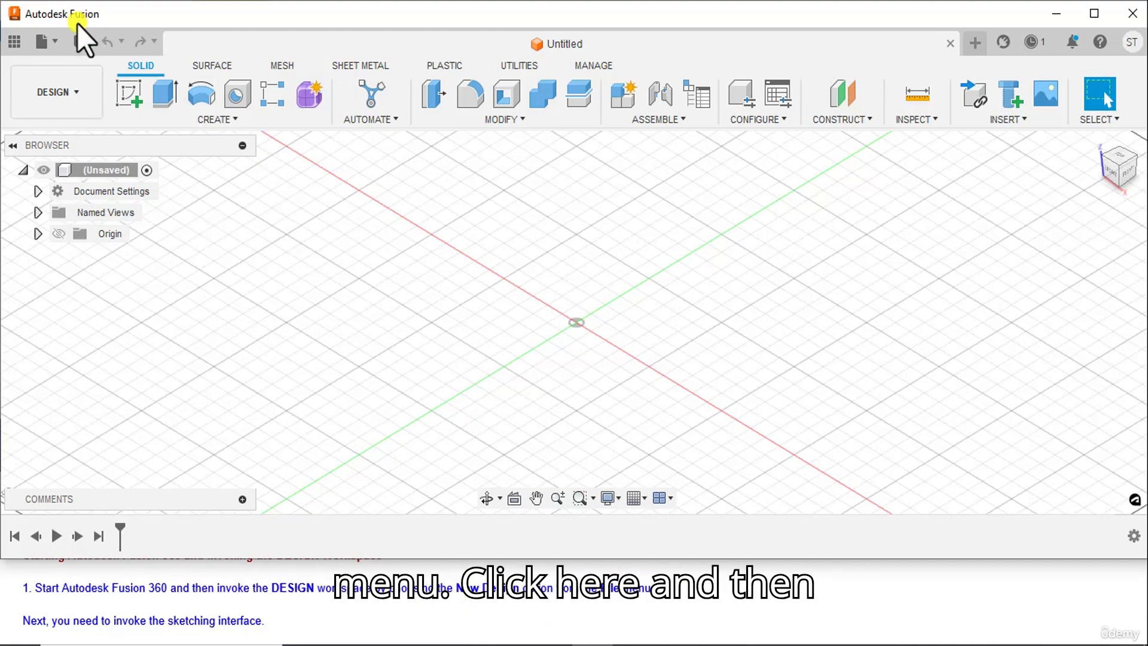
{"action": "left_click", "coordinate": [62, 41]}
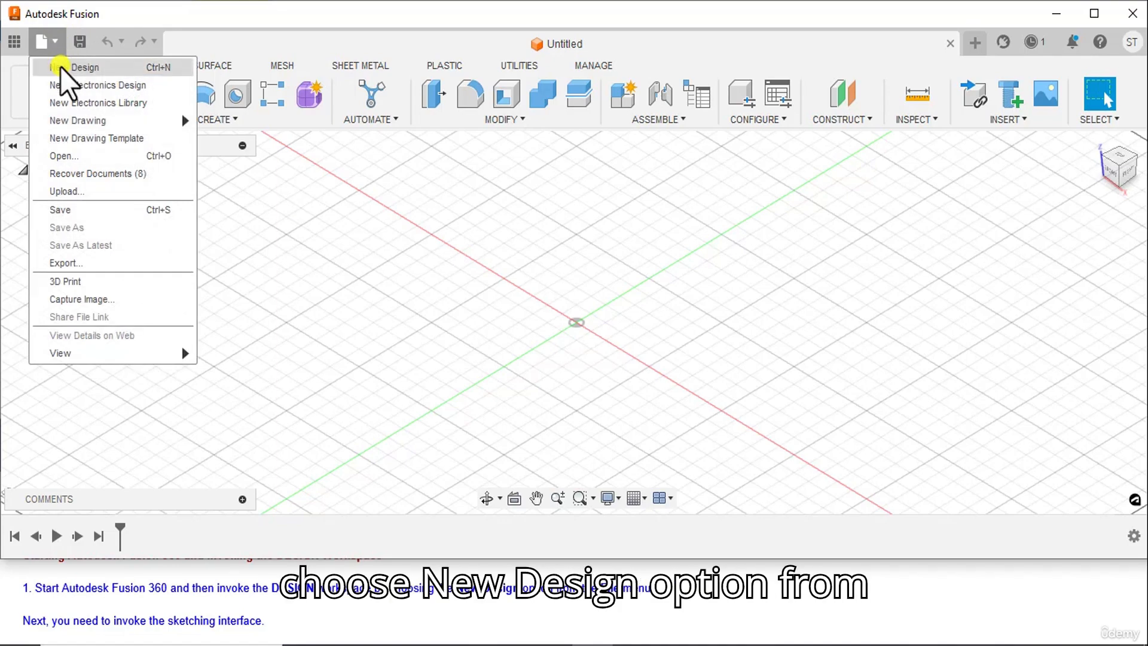
{"action": "left_click", "coordinate": [59, 67]}
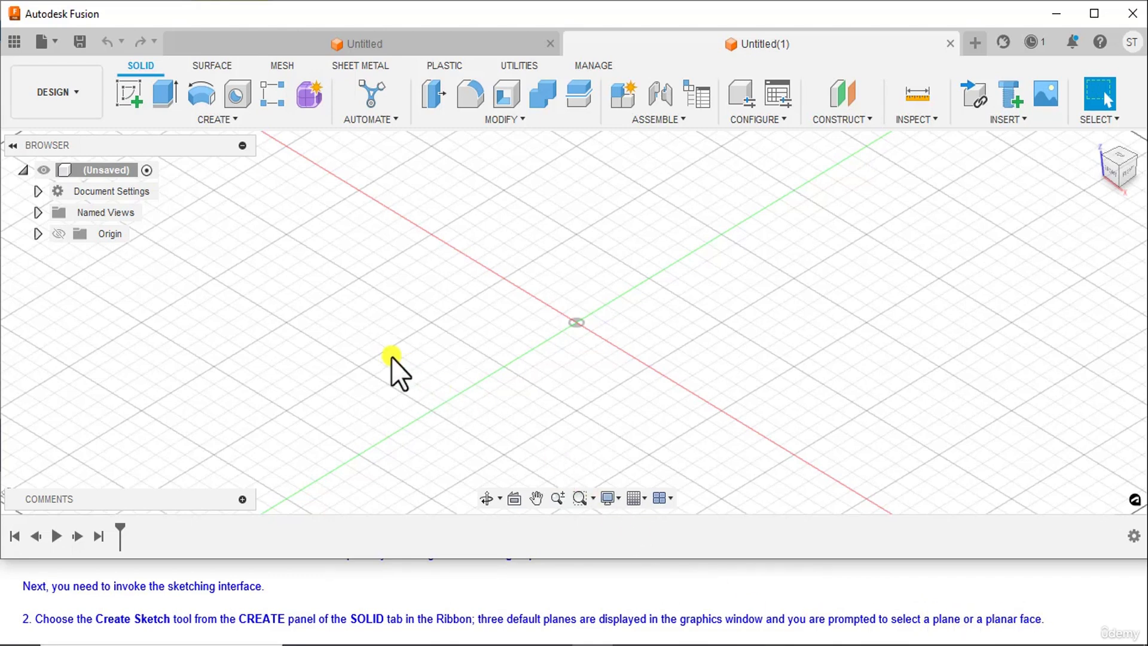
Start a sketch on the YZ origin plane and hide the sketch grid
{"action": "left_click", "coordinate": [129, 94]}
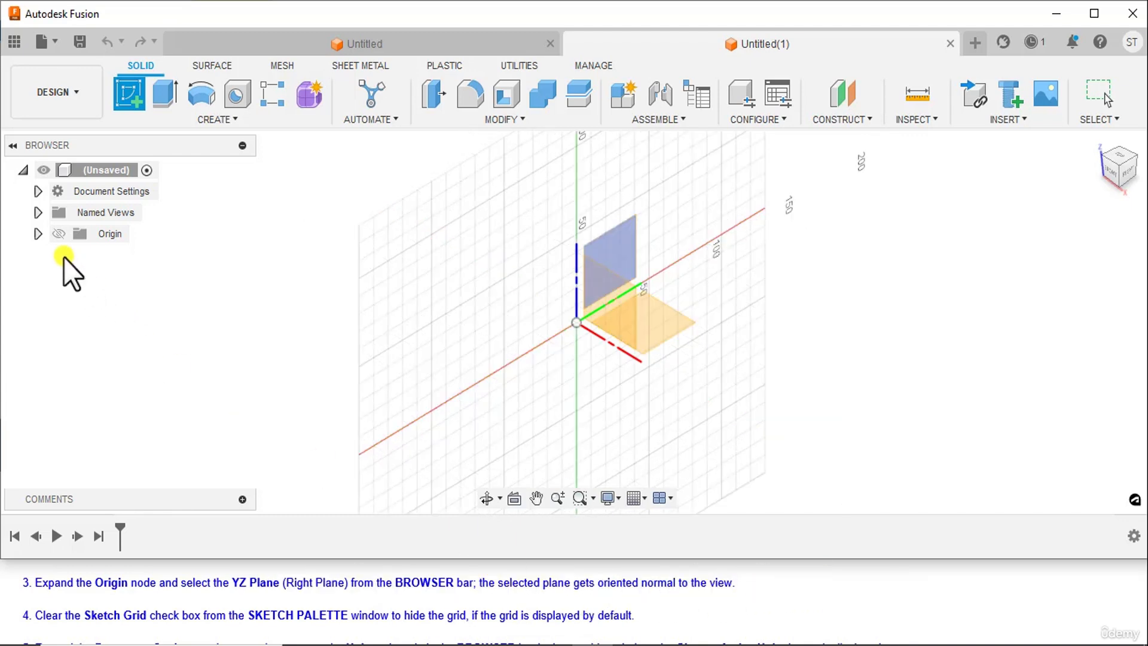
{"action": "left_click", "coordinate": [38, 233]}
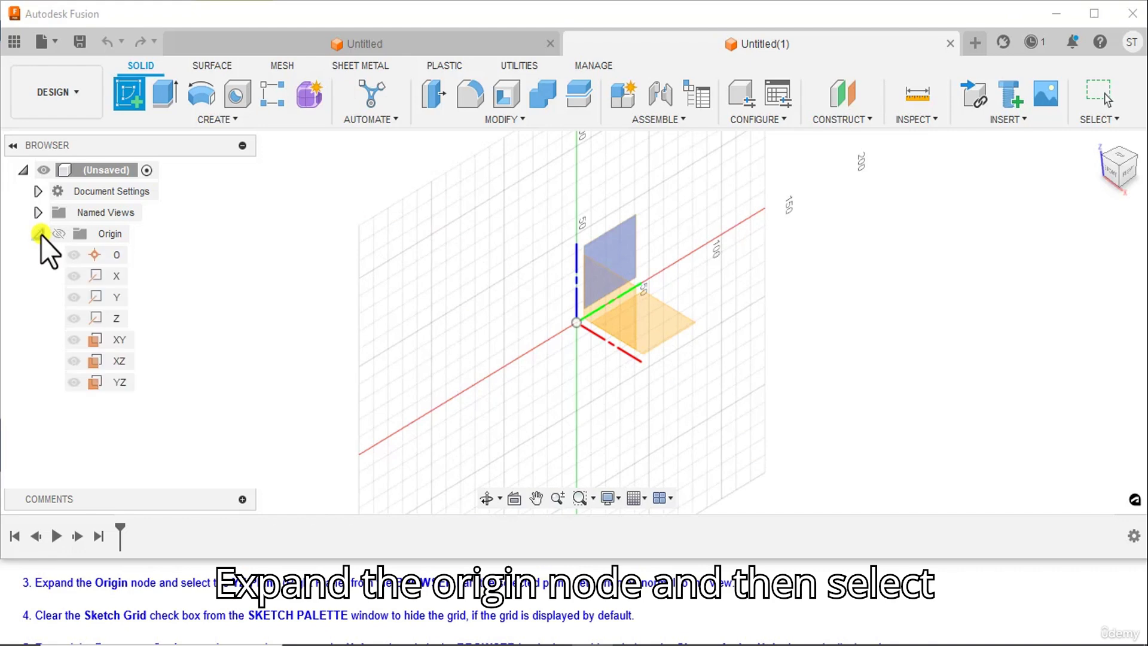
{"action": "left_click", "coordinate": [121, 382]}
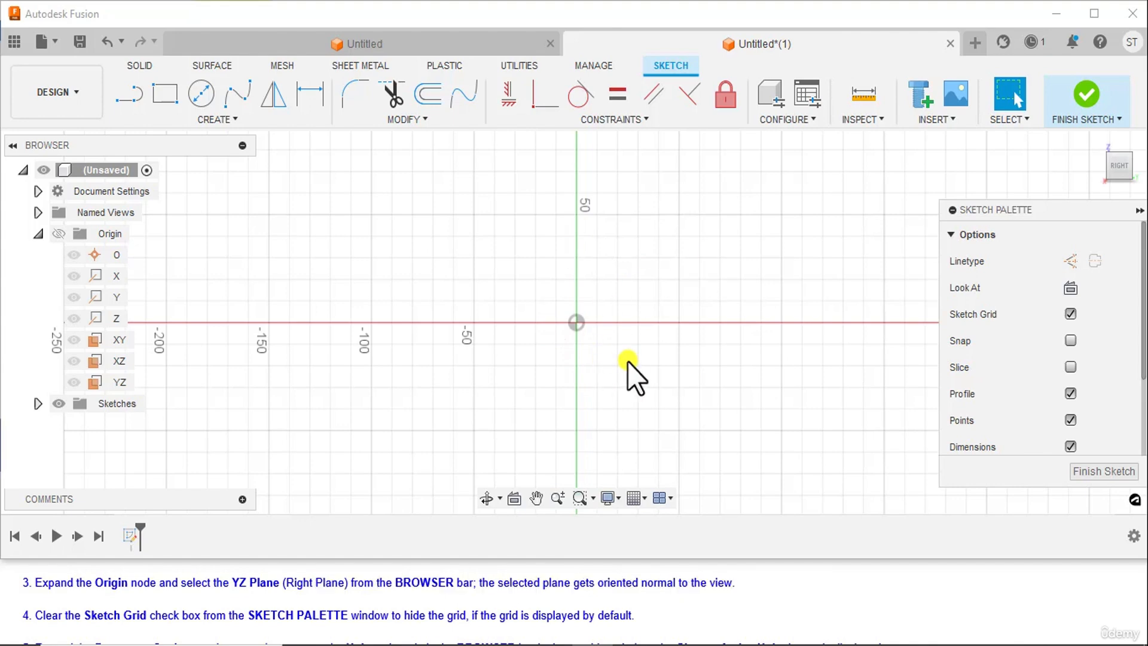
{"action": "scroll", "coordinate": [288, 622], "scroll_direction": "down", "scroll_amount": 1}
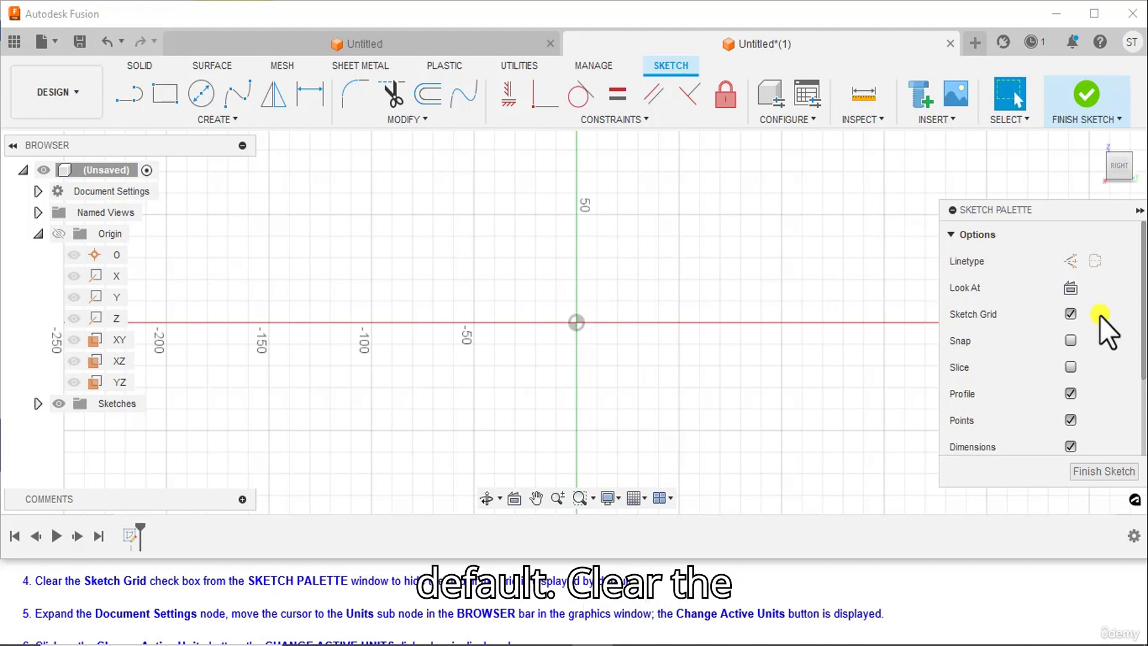
{"action": "left_click", "coordinate": [1069, 314]}
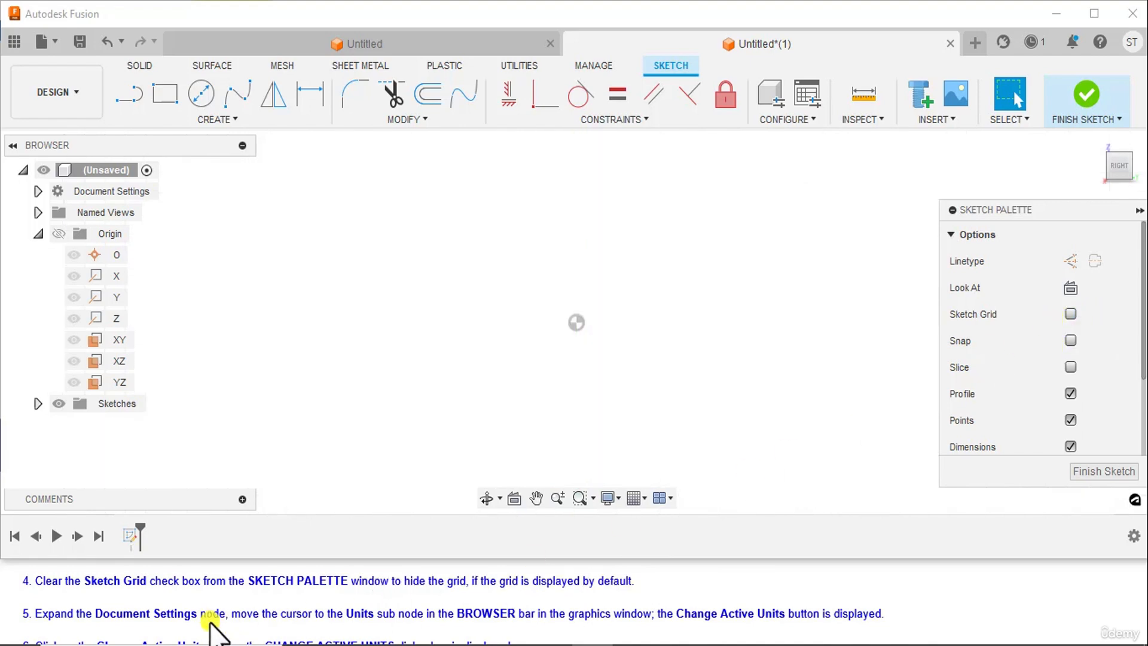
Check in the document's active units settings that the unit type is Millimeter, and close them
{"action": "scroll", "coordinate": [206, 622], "scroll_direction": "down", "scroll_amount": 1}
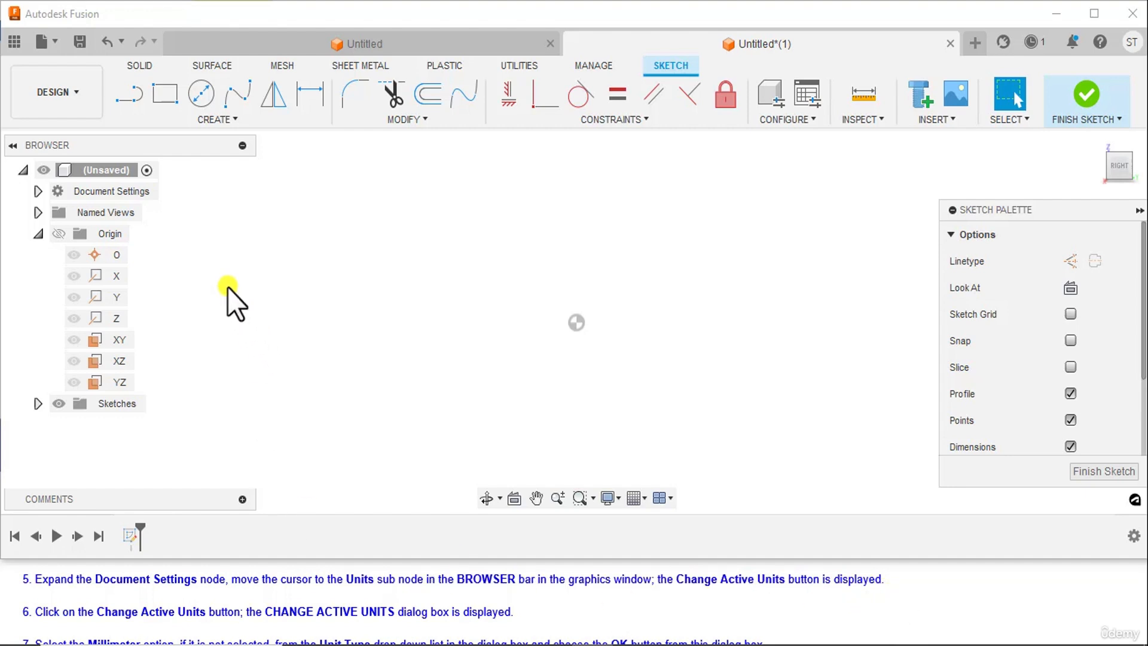
{"action": "left_click", "coordinate": [37, 191]}
{"action": "mouse_move", "coordinate": [92, 214]}
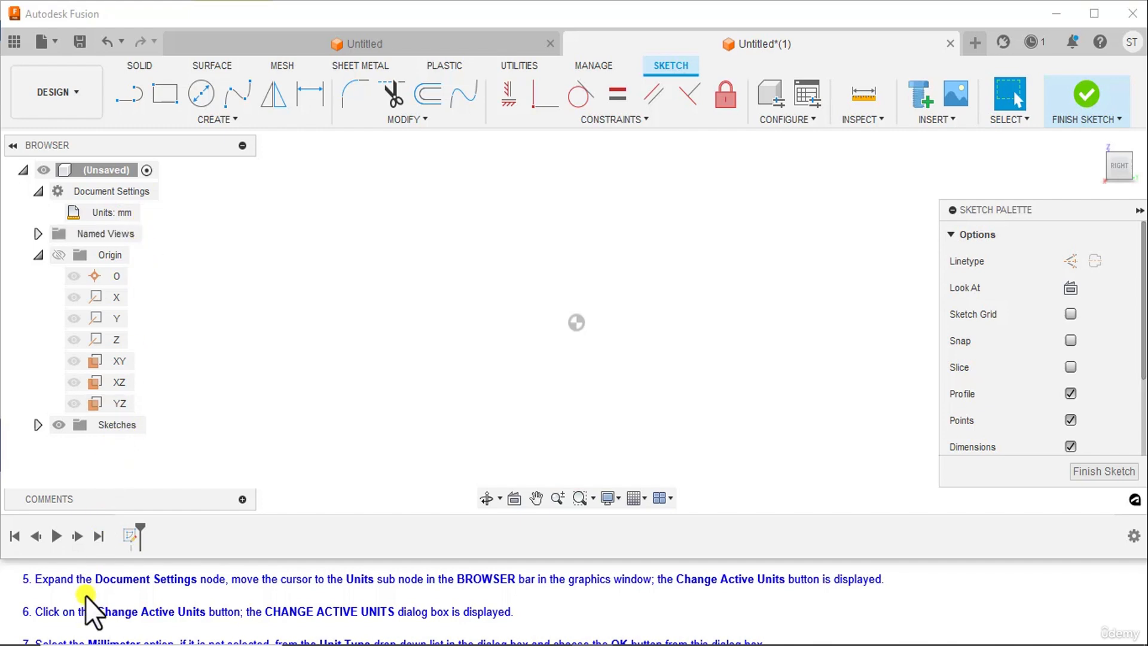
{"action": "scroll", "coordinate": [86, 596], "scroll_direction": "down", "scroll_amount": 1}
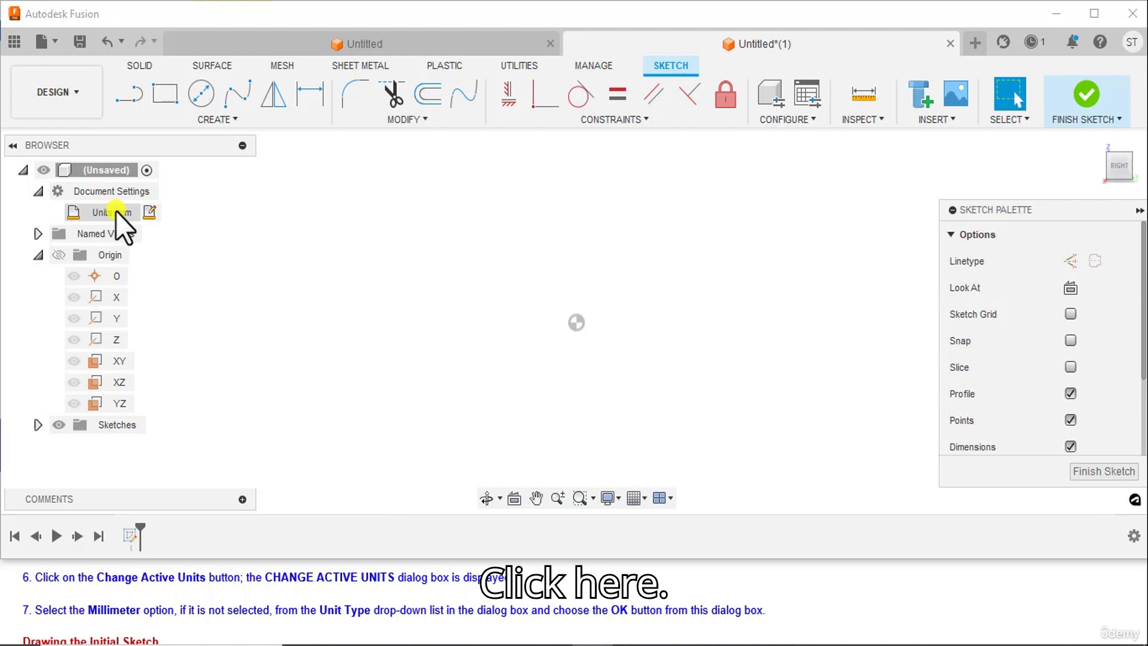
{"action": "left_click", "coordinate": [148, 213]}
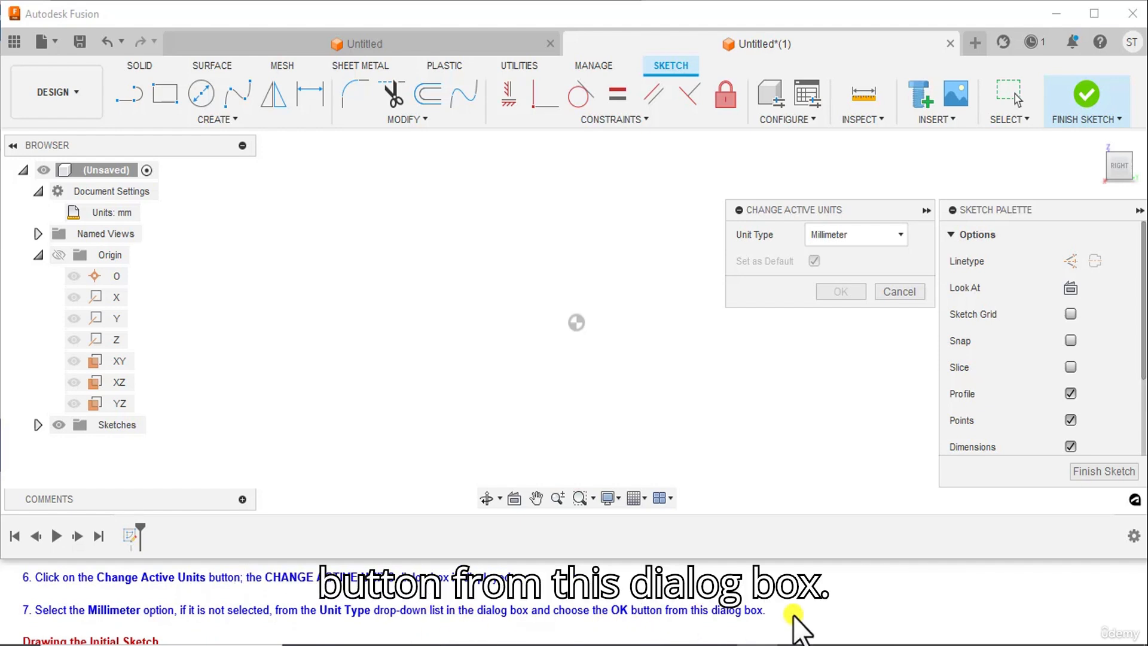
{"action": "left_click", "coordinate": [854, 233]}
{"action": "left_click", "coordinate": [840, 259]}
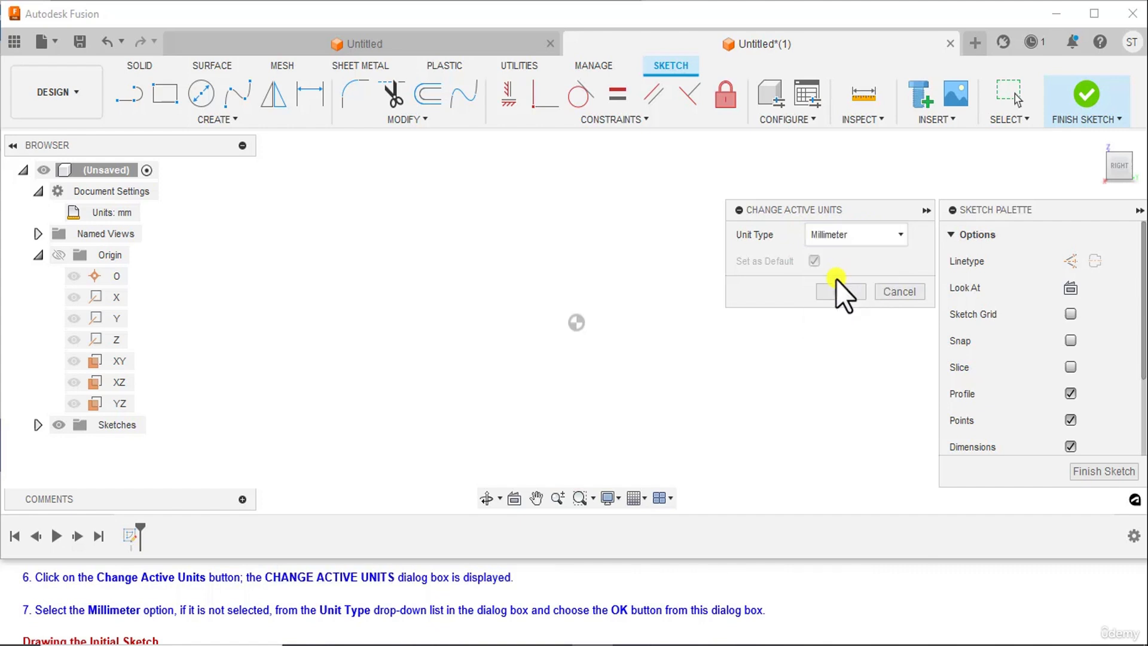
{"action": "left_click", "coordinate": [898, 292]}
Following the reference figure, draw the I-profile's base about 94 mm long from the origin, and its right side with a 23 mm deep, 59 mm high recess
{"action": "scroll", "coordinate": [31, 589], "scroll_direction": "down", "scroll_amount": 2}
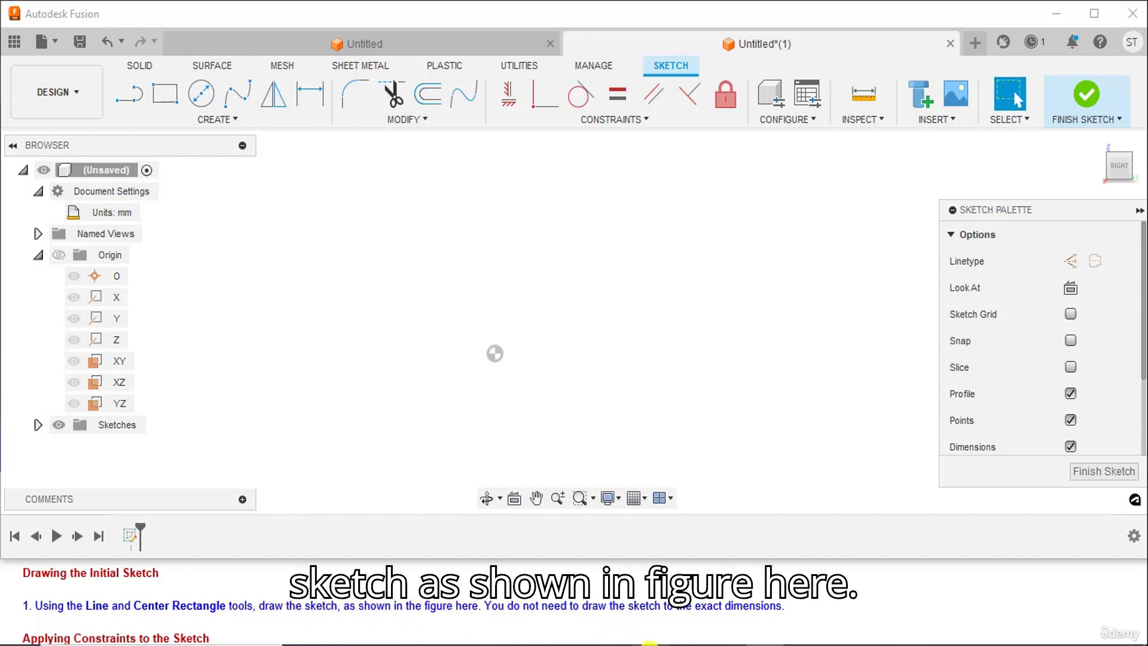
{"action": "left_click", "coordinate": [650, 645]}
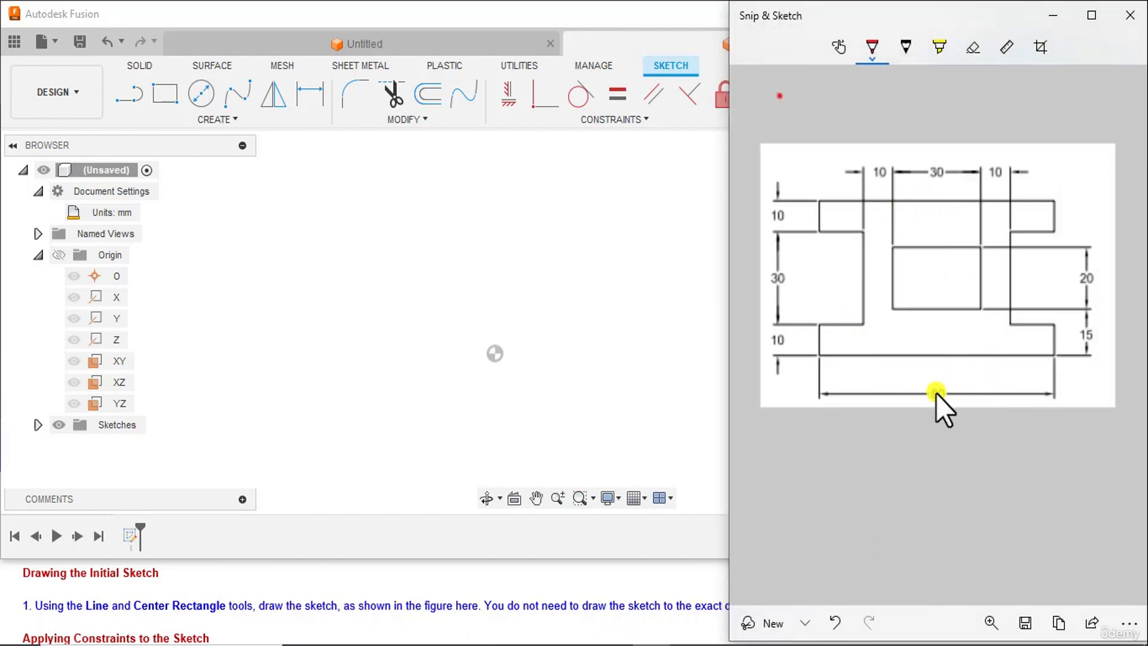
{"action": "left_click", "coordinate": [651, 644]}
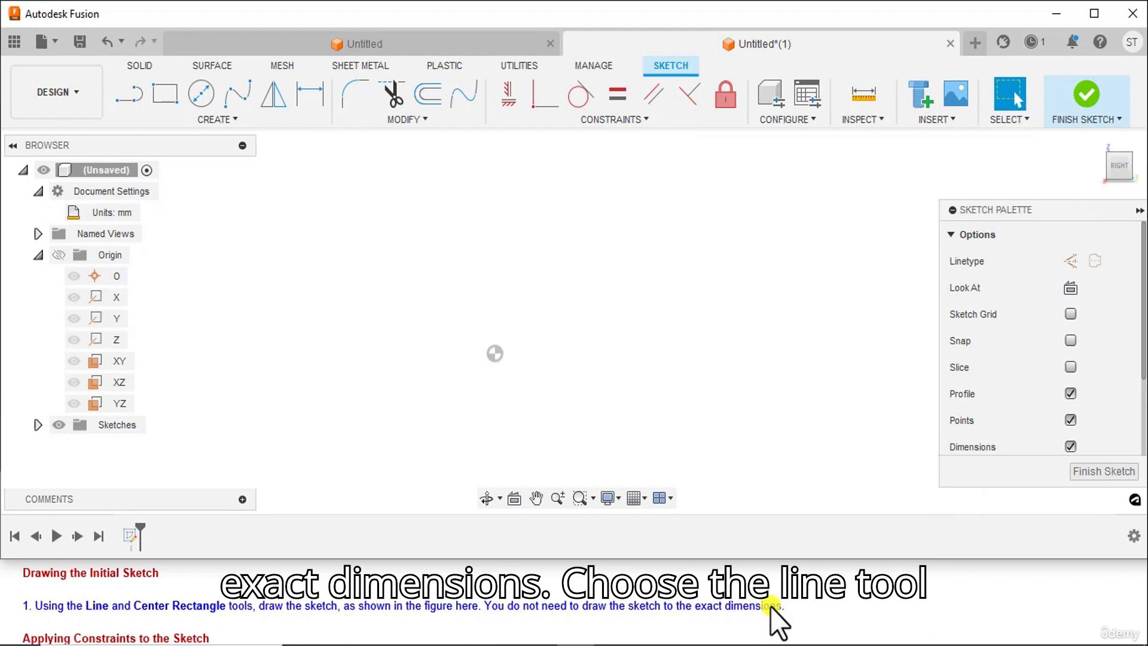
{"action": "left_click", "coordinate": [133, 97]}
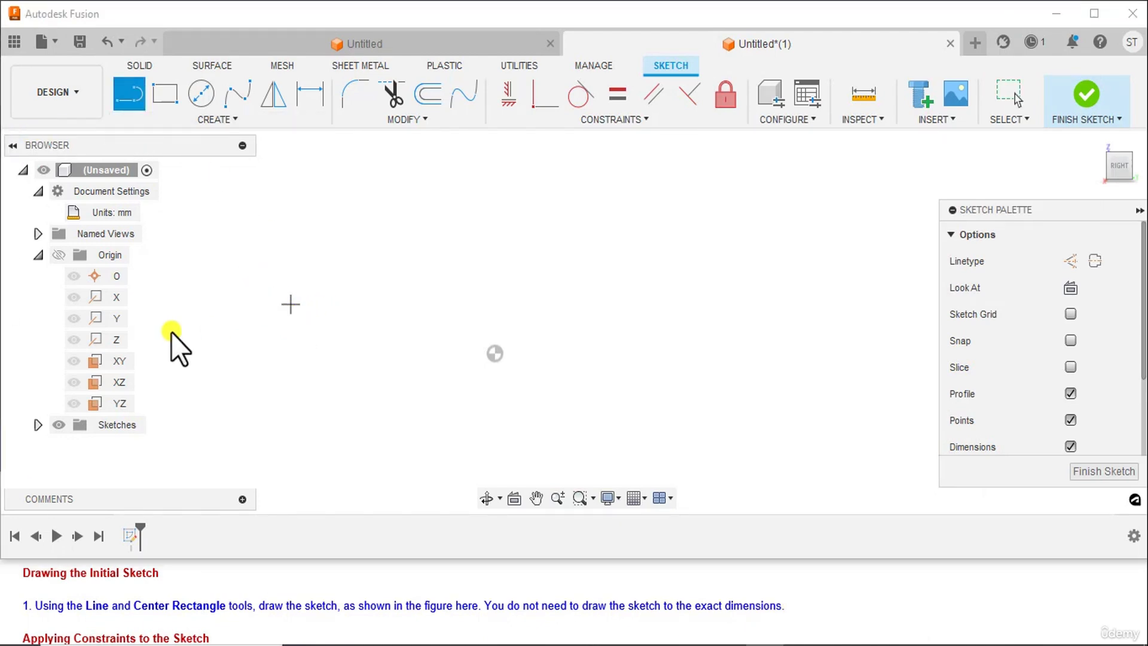
{"action": "left_click", "coordinate": [494, 353]}
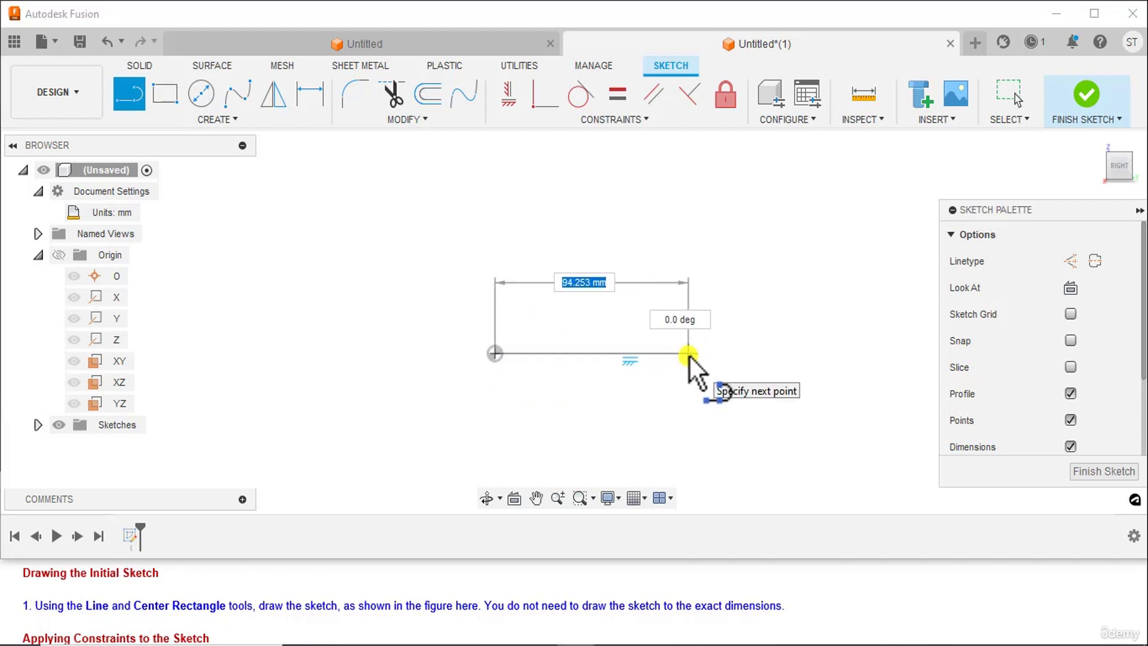
{"action": "left_click", "coordinate": [689, 353]}
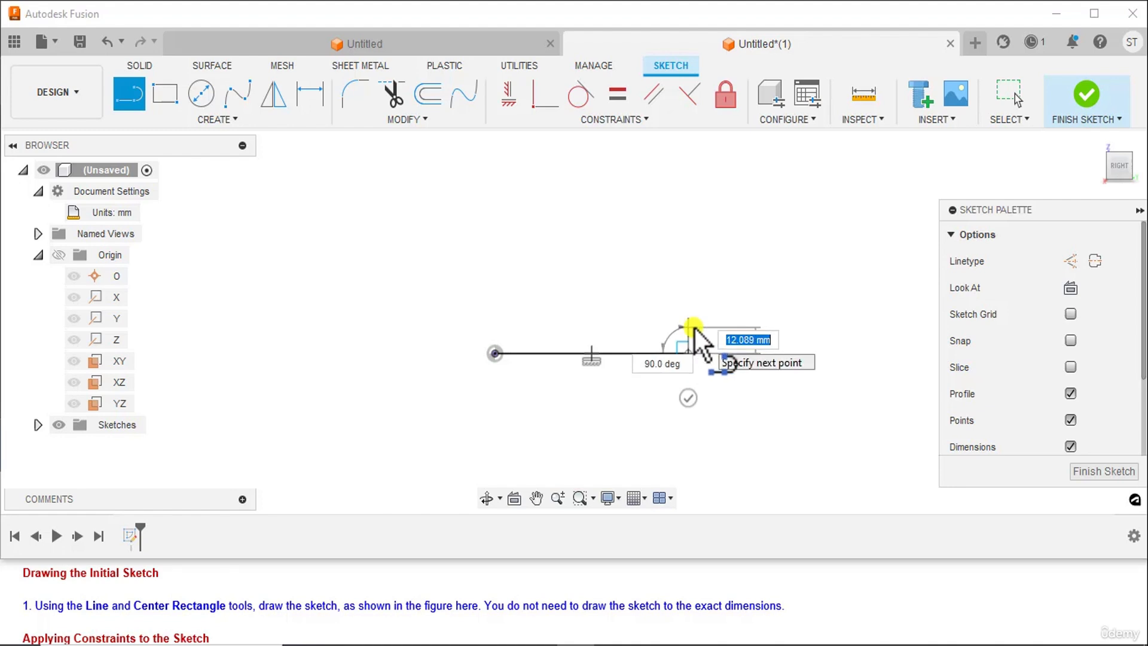
{"action": "left_click", "coordinate": [640, 326]}
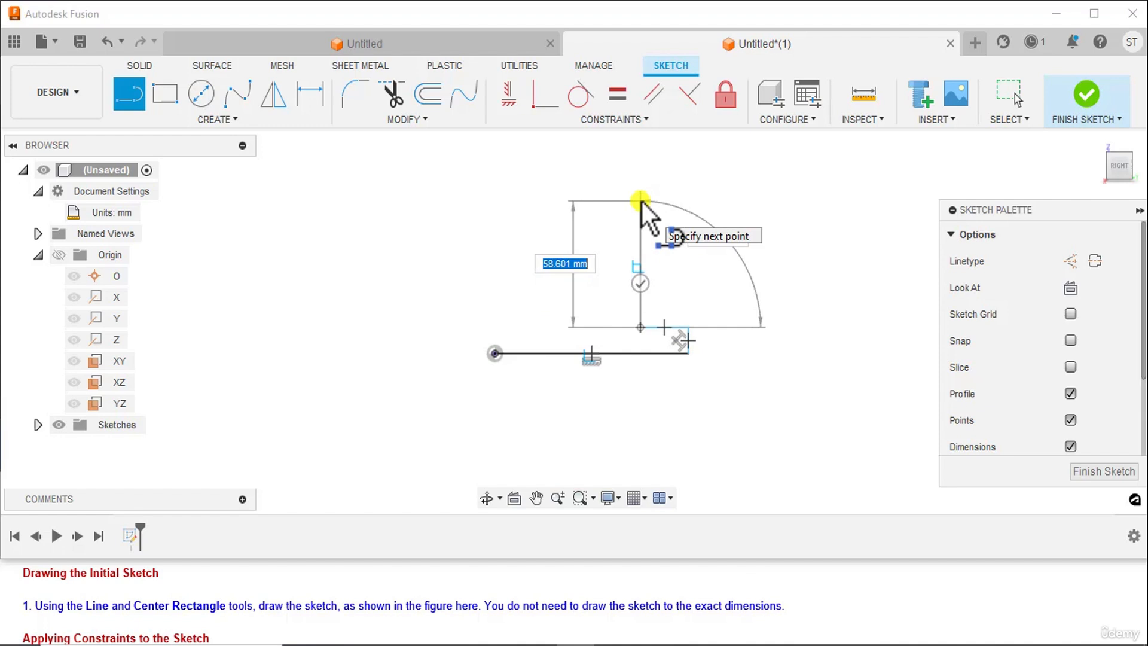
{"action": "left_click", "coordinate": [641, 202]}
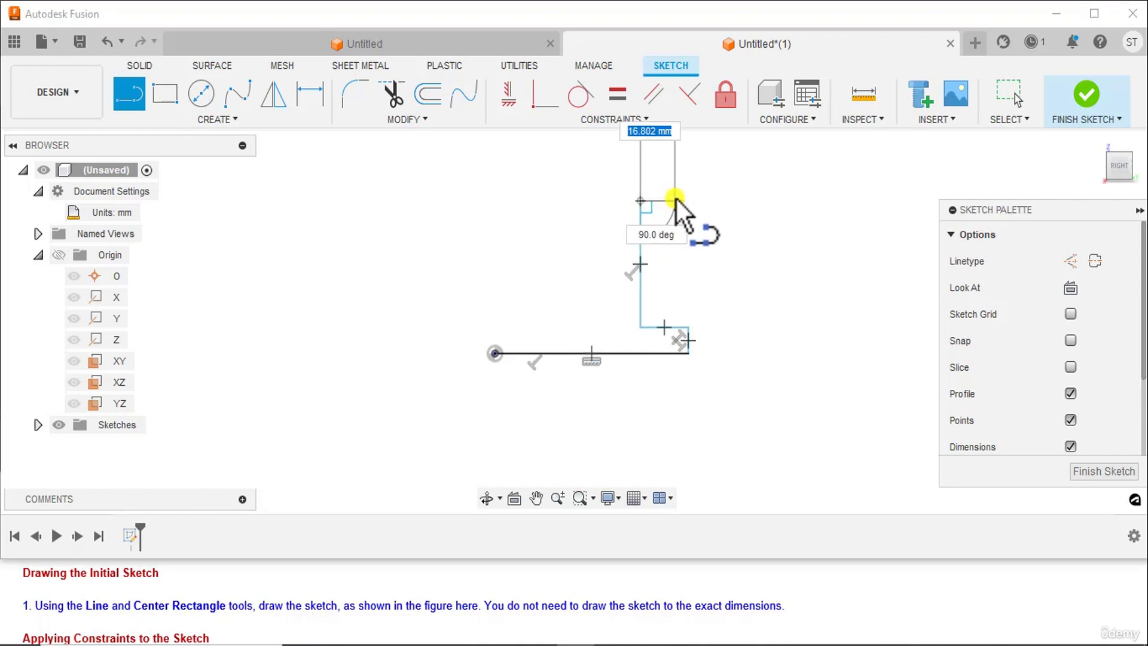
{"action": "left_click", "coordinate": [687, 202]}
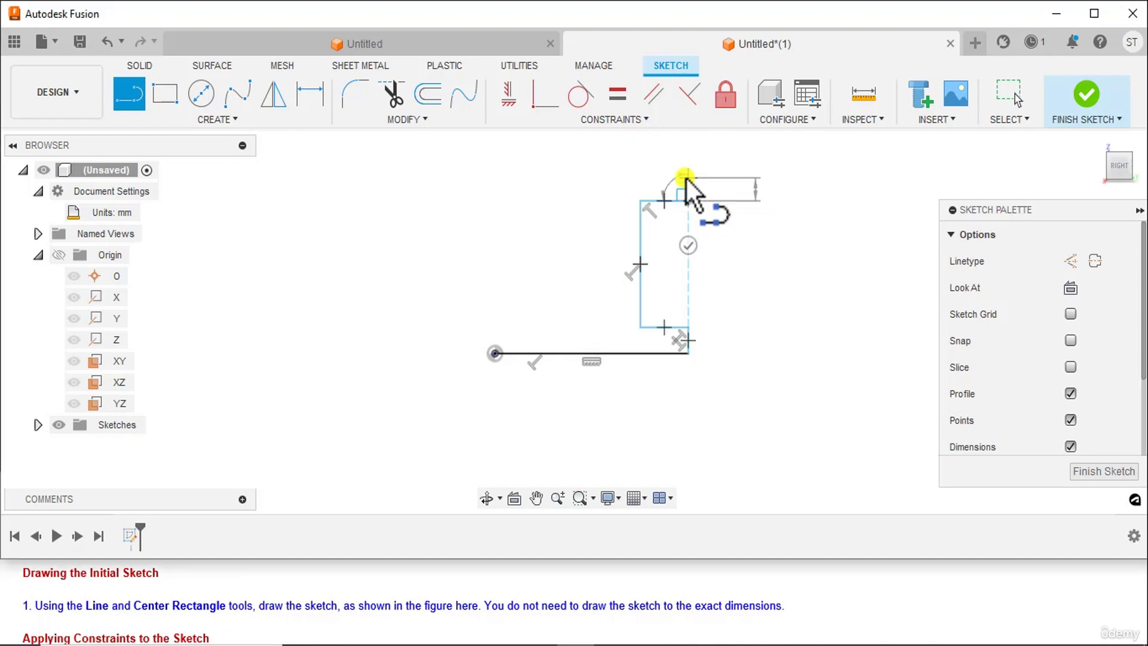
{"action": "left_click", "coordinate": [685, 177]}
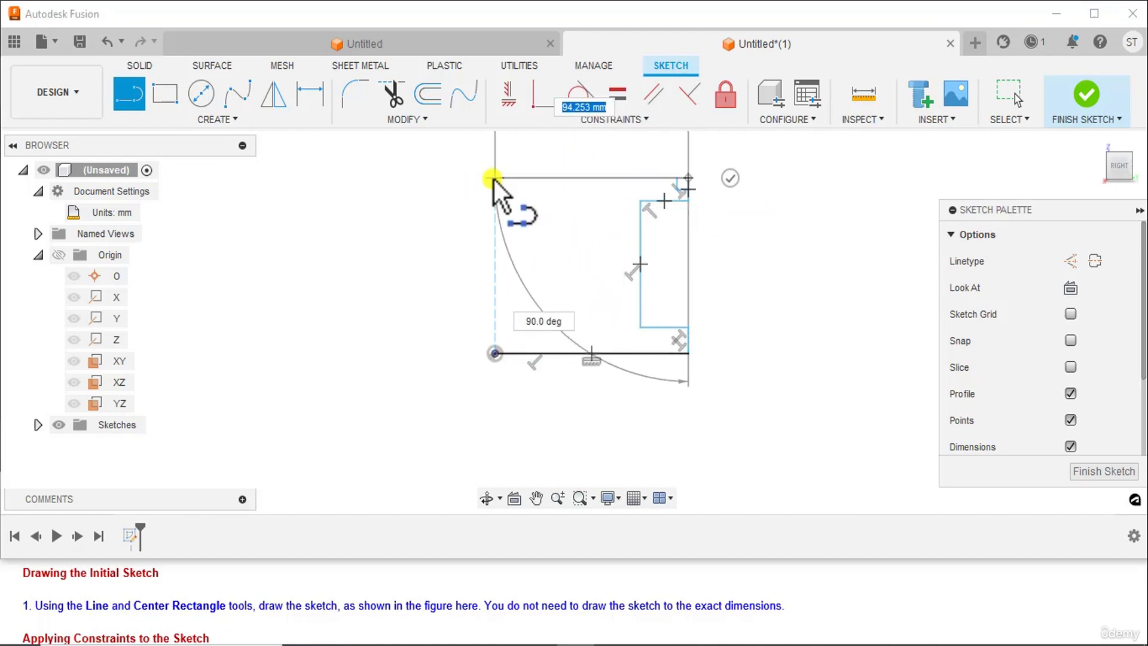
Close the I-profile at the origin with a top edge about 94 mm long and a left side recessed about 16 mm deep and 59 mm high
{"action": "left_click", "coordinate": [493, 177]}
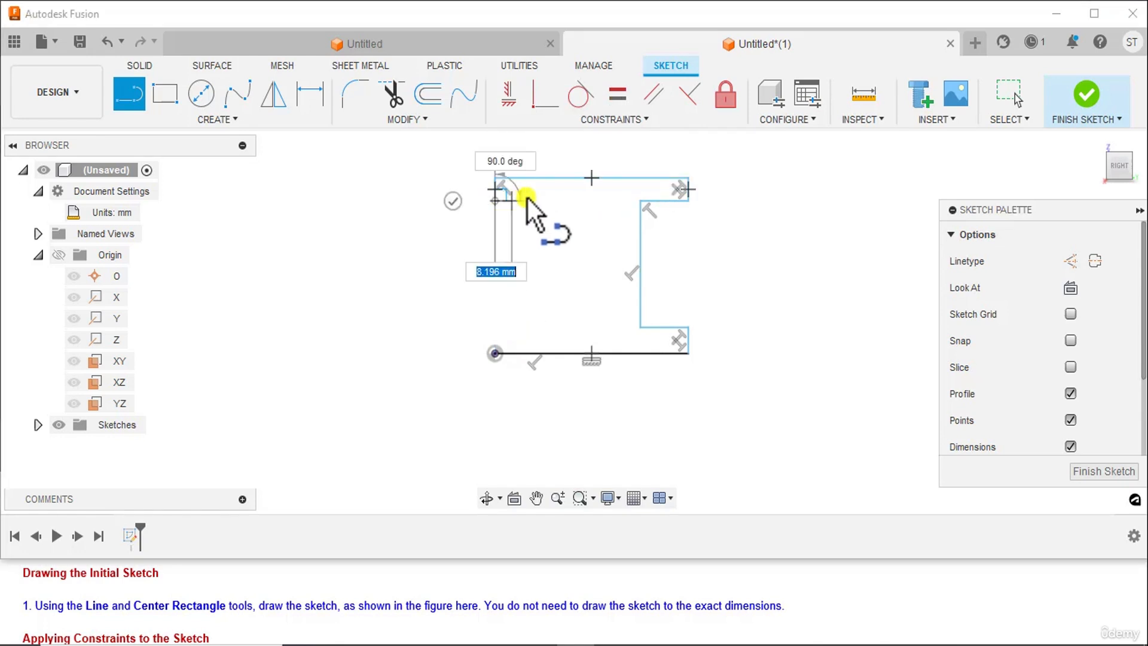
{"action": "left_click", "coordinate": [527, 199]}
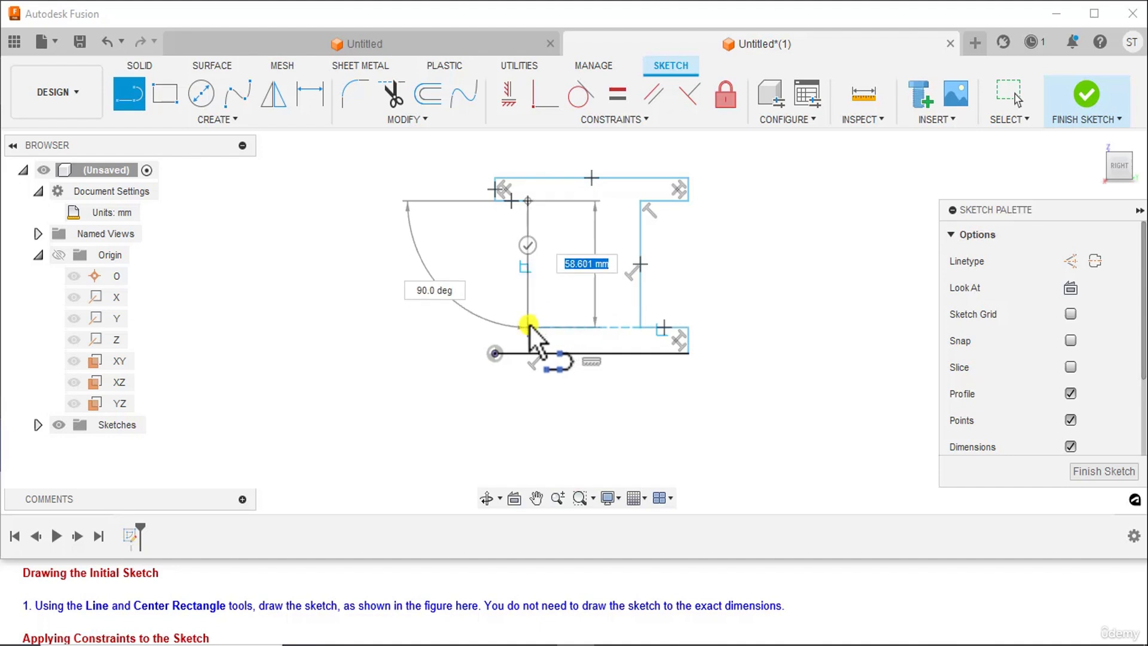
{"action": "left_click", "coordinate": [527, 327]}
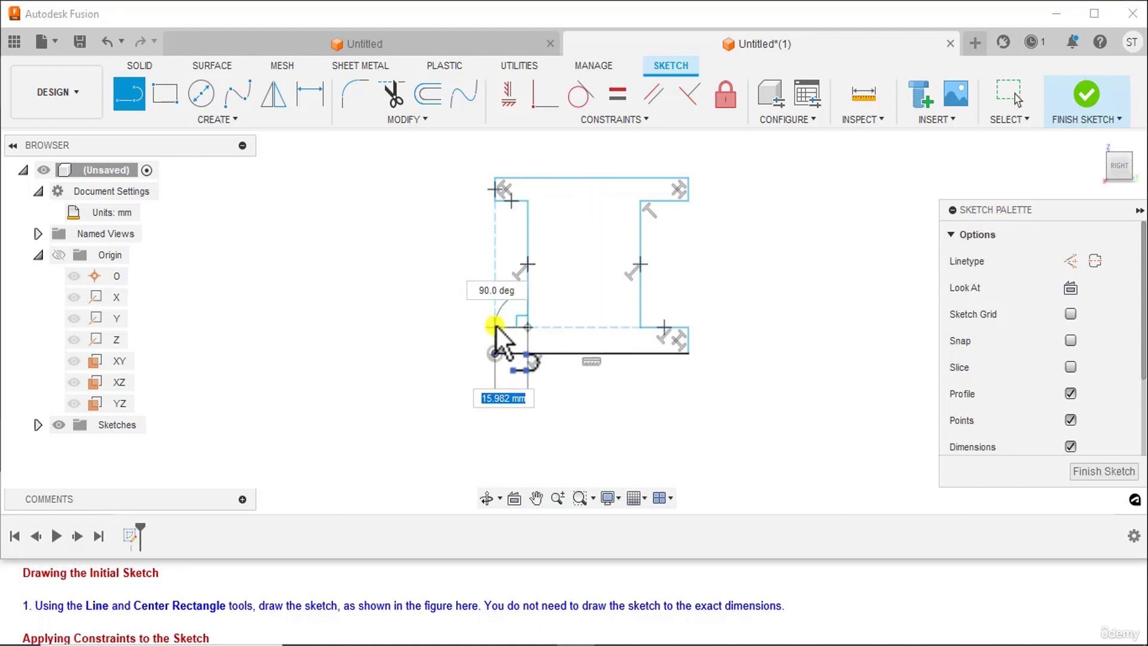
{"action": "left_click", "coordinate": [495, 327]}
{"action": "left_click", "coordinate": [494, 352]}
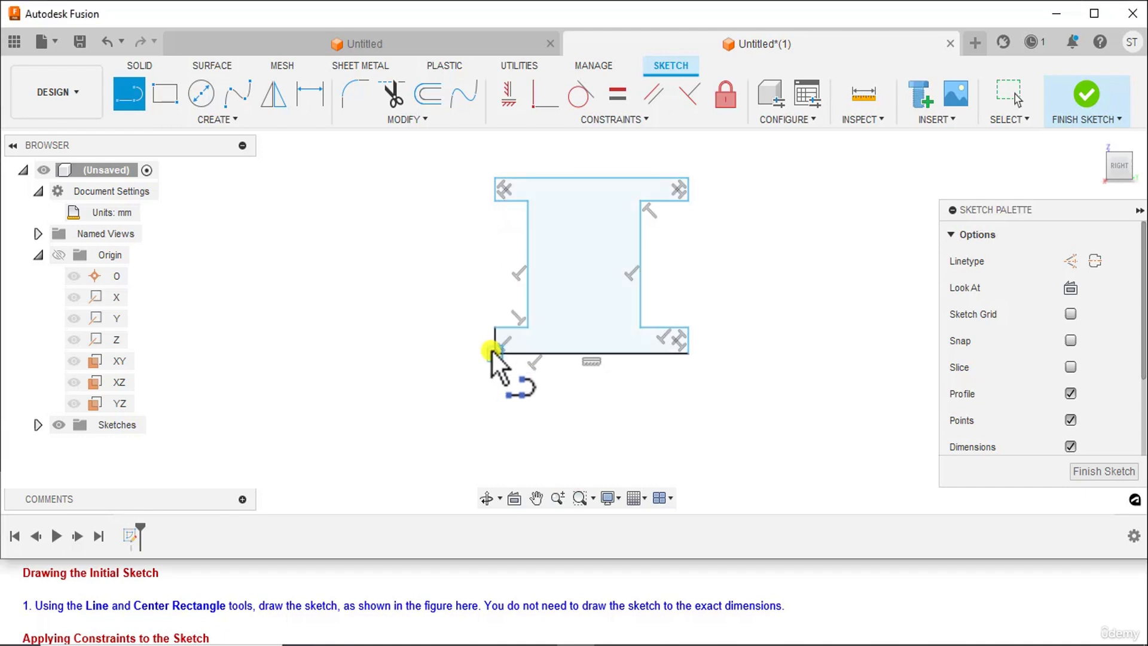
{"action": "right_click", "coordinate": [788, 256]}
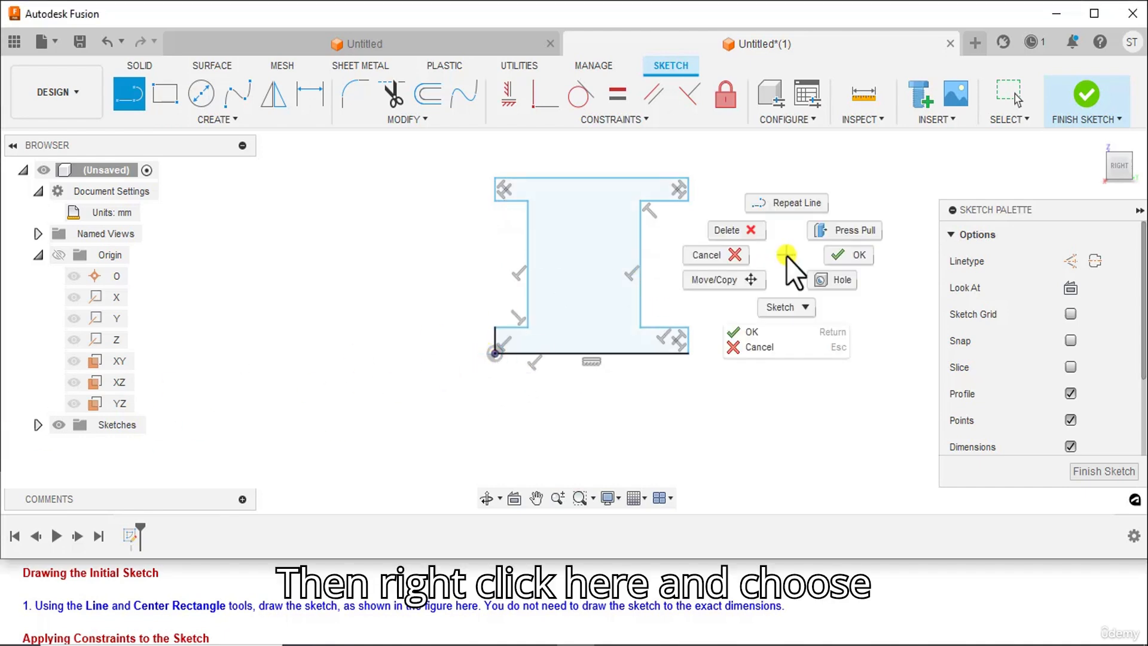
{"action": "left_click", "coordinate": [832, 254]}
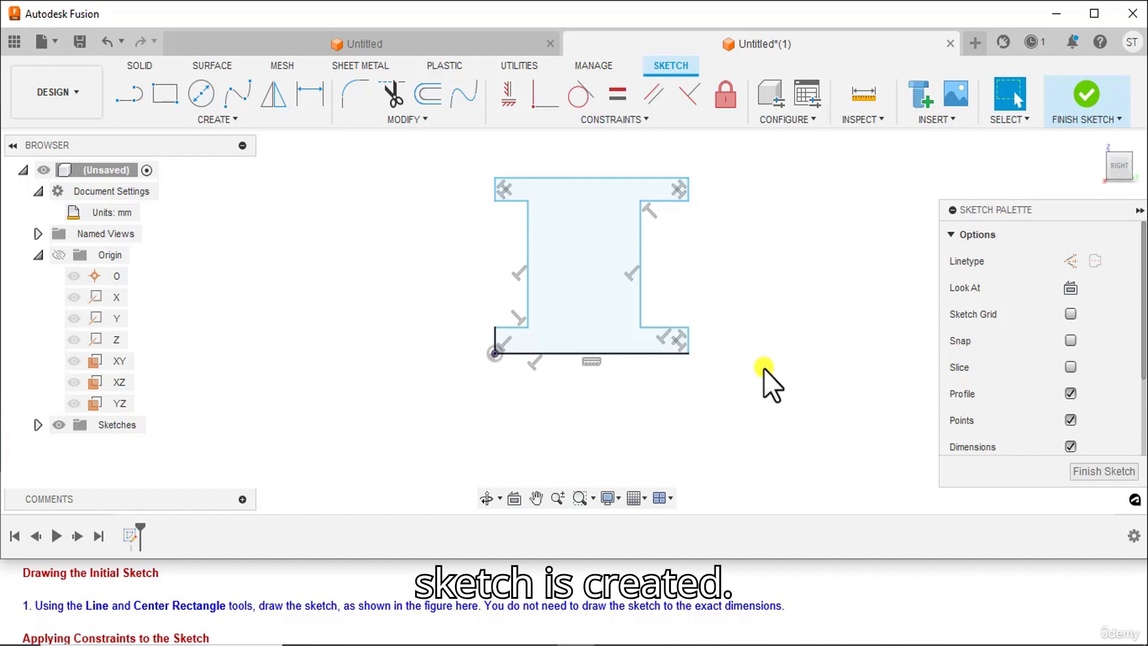
Draw a center rectangle of about 39 by 25 mm inside the I-profile's web, as in the reference figure
{"action": "left_click", "coordinate": [649, 644]}
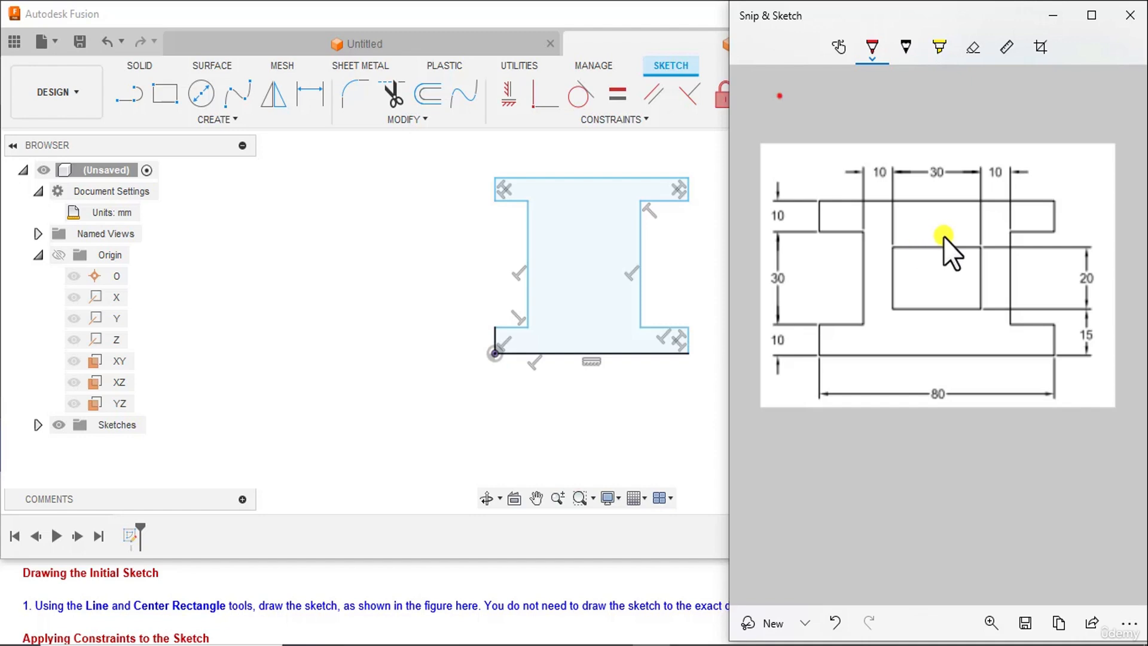
{"action": "left_click", "coordinate": [625, 417]}
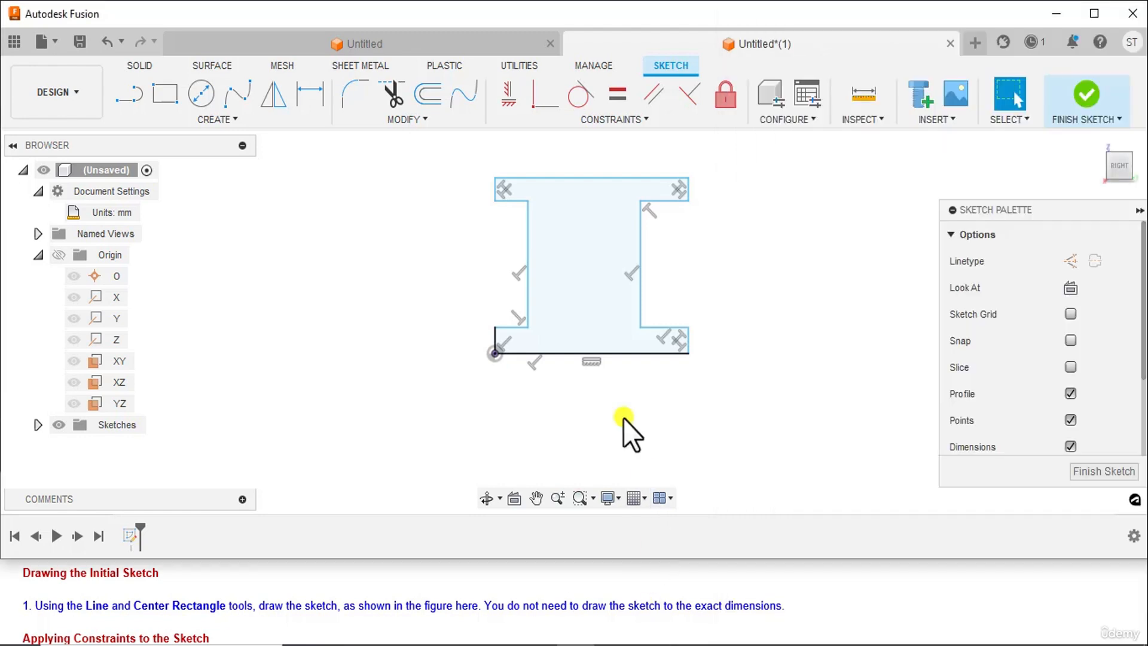
{"action": "left_click", "coordinate": [223, 117]}
{"action": "mouse_move", "coordinate": [192, 156]}
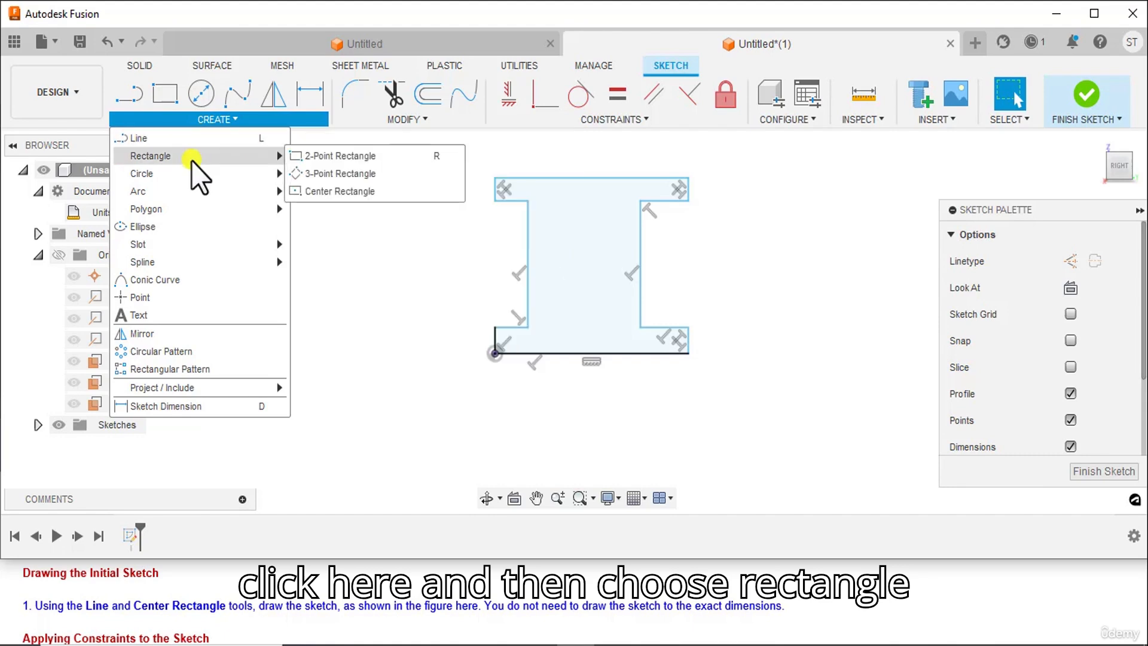
{"action": "left_click", "coordinate": [331, 191]}
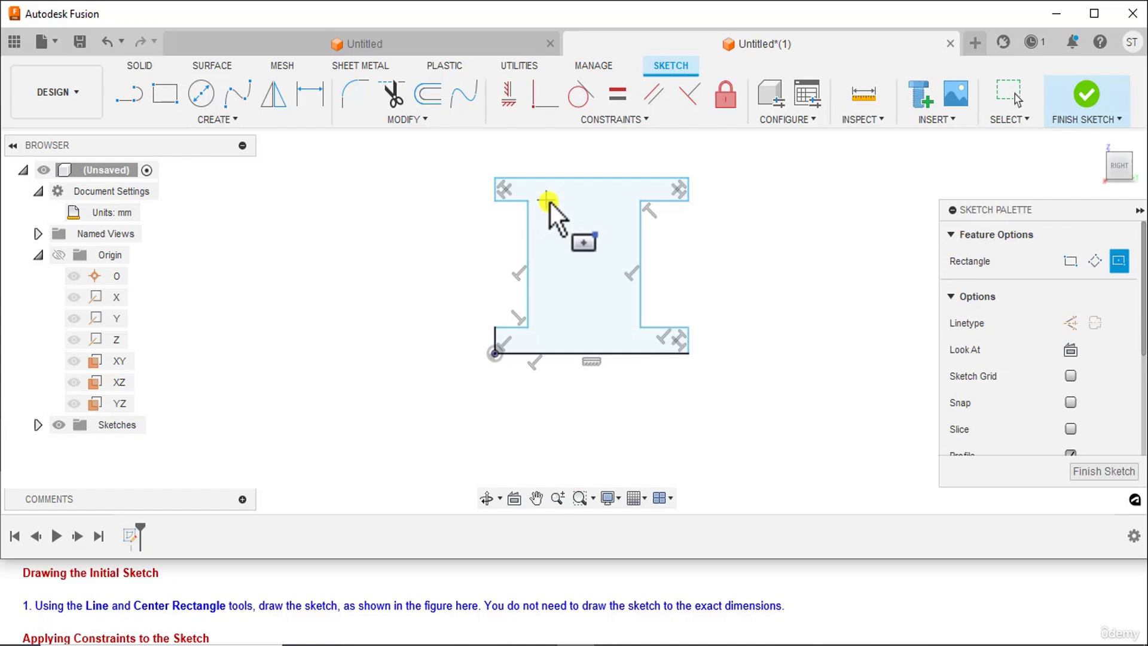
{"action": "left_click", "coordinate": [580, 266]}
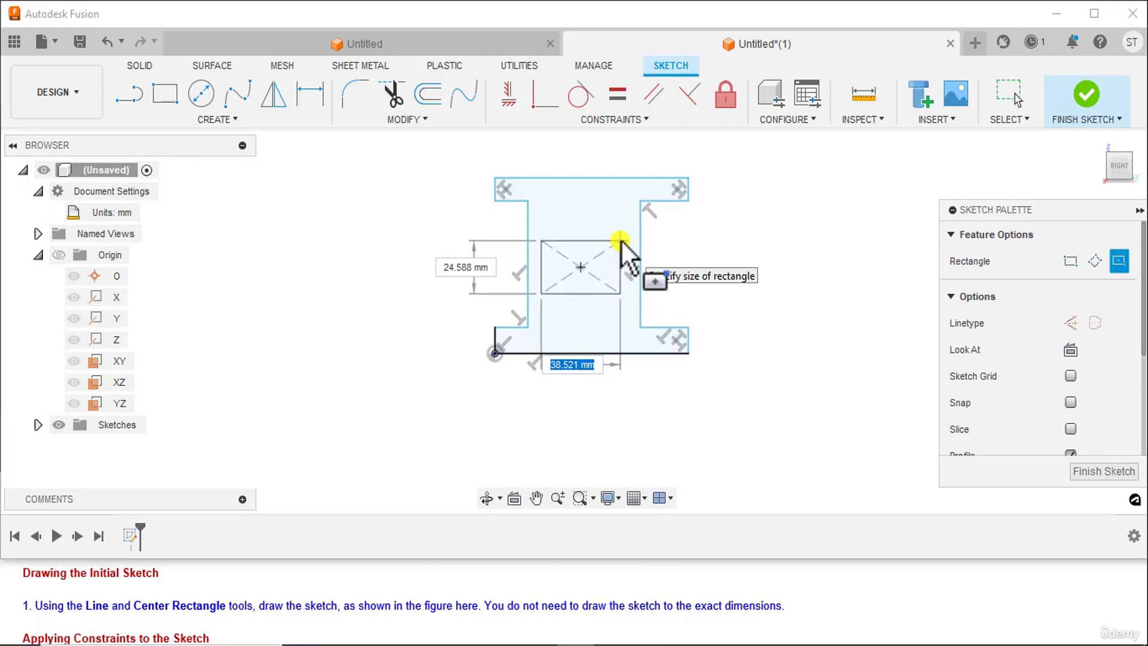
{"action": "left_click", "coordinate": [621, 240]}
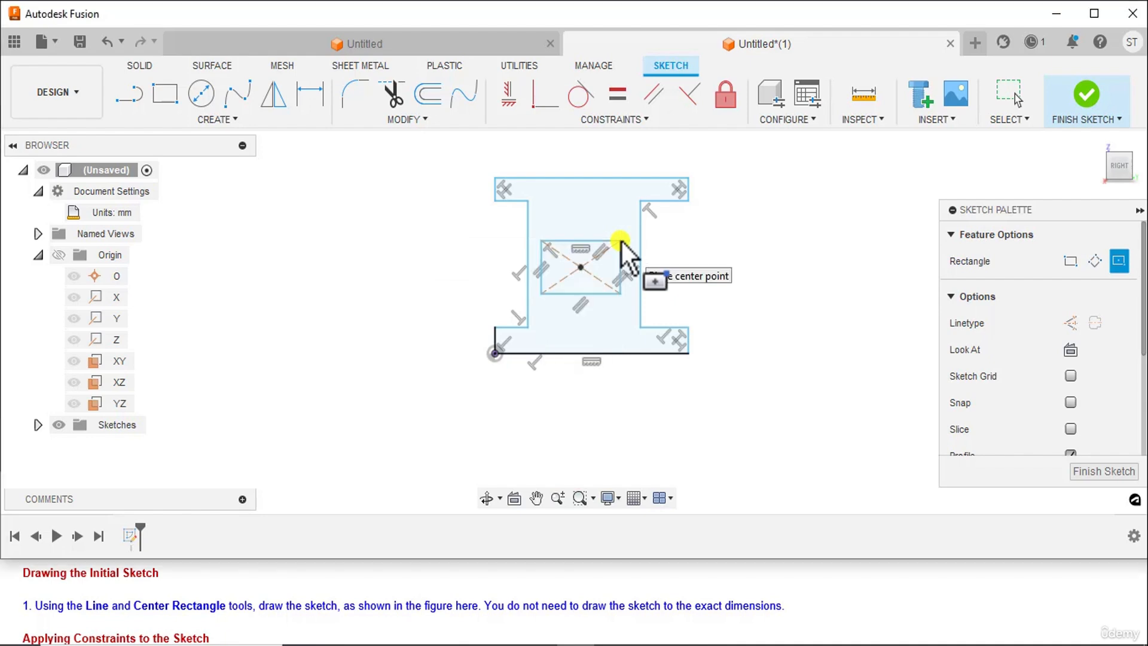
Finish the center rectangle and apply an Equal constraint between the I-profile's lower-left and upper-left vertical flange end edges
{"action": "right_click", "coordinate": [798, 225]}
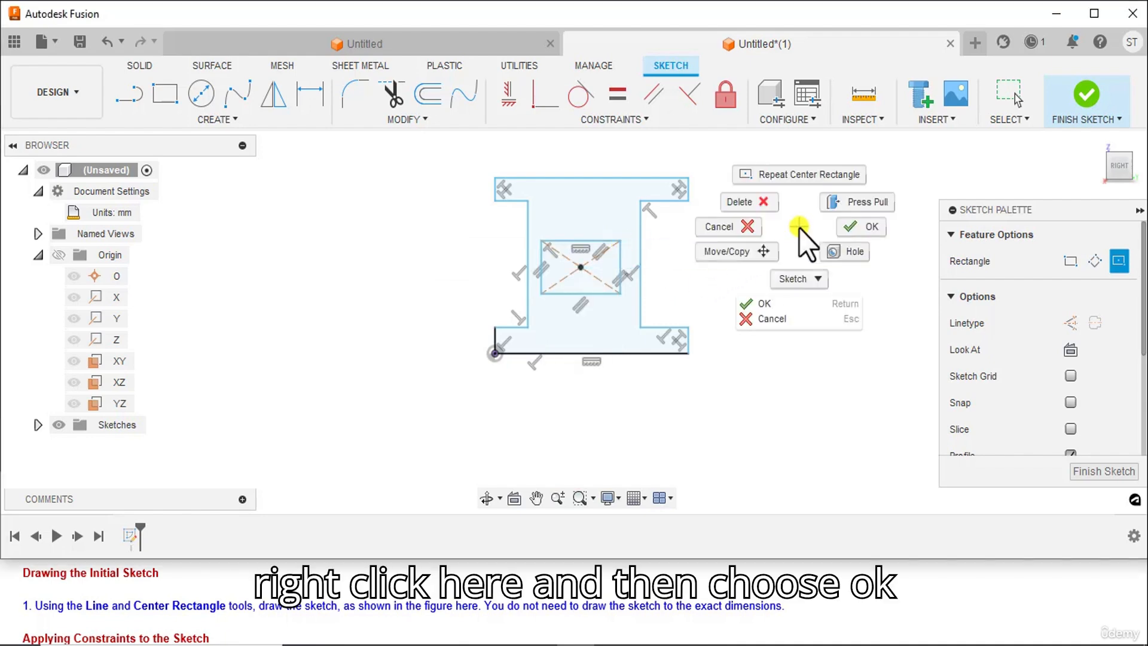
{"action": "left_click", "coordinate": [865, 228]}
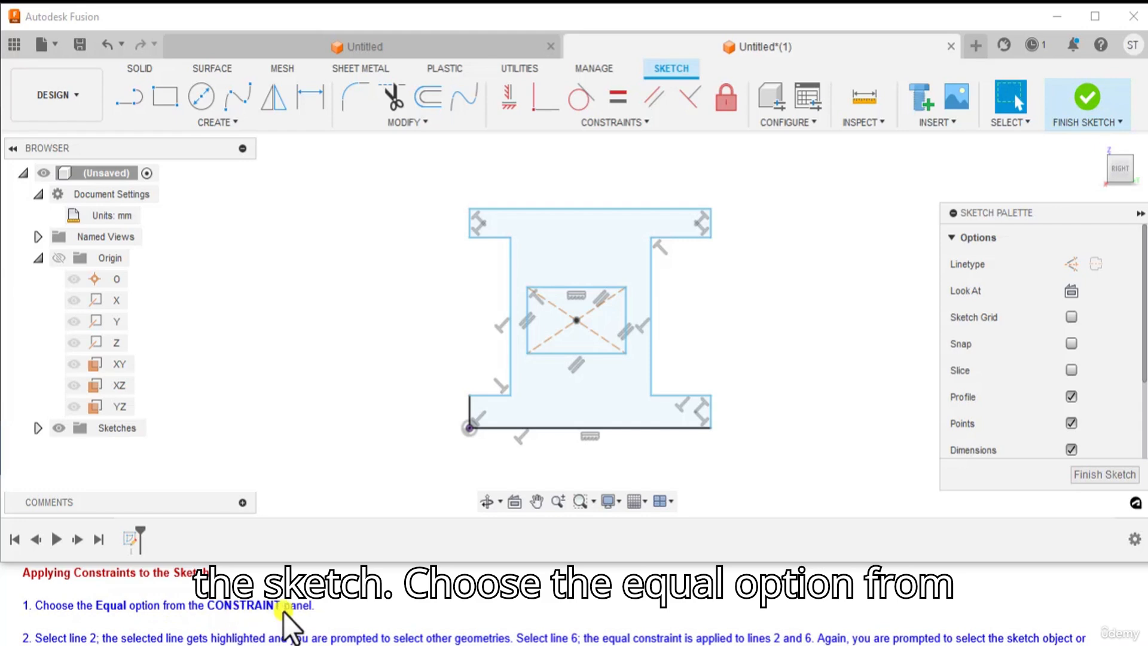
{"action": "left_click", "coordinate": [618, 96]}
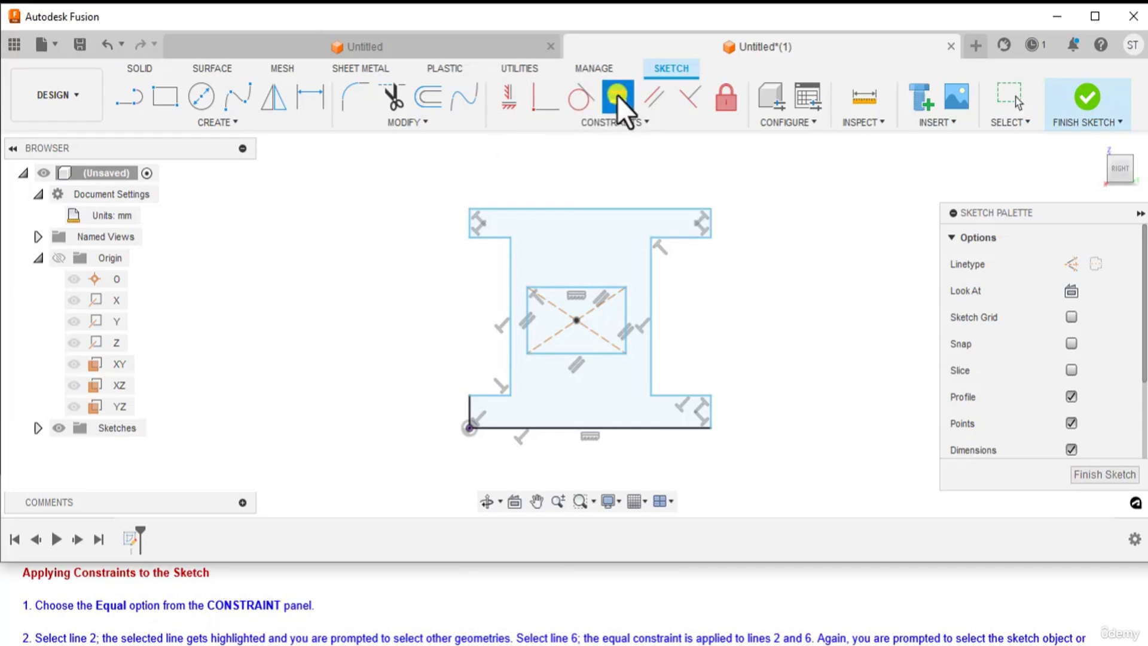
{"action": "scroll", "coordinate": [252, 611], "scroll_direction": "down", "scroll_amount": 1}
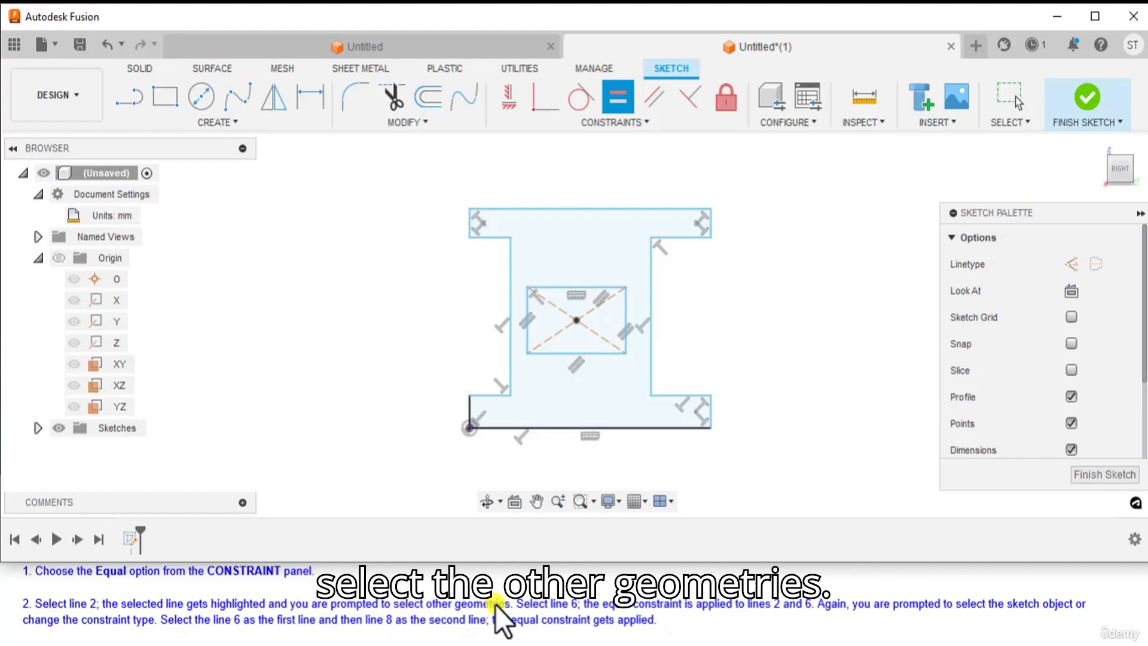
{"action": "left_click", "coordinate": [470, 411]}
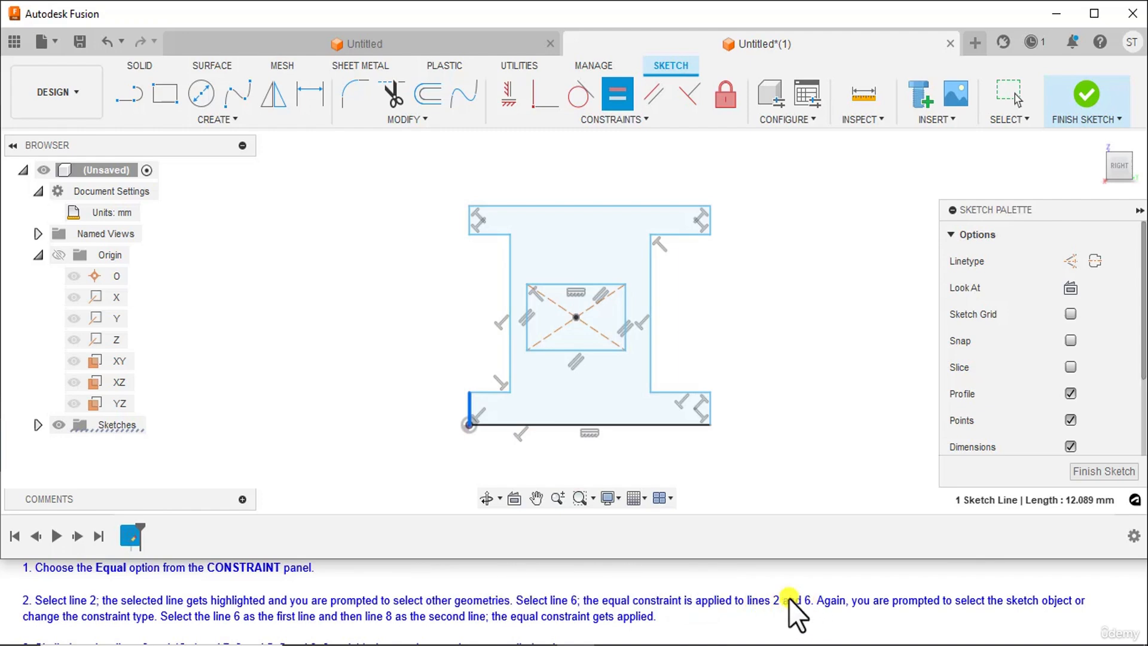
{"action": "left_click", "coordinate": [470, 222]}
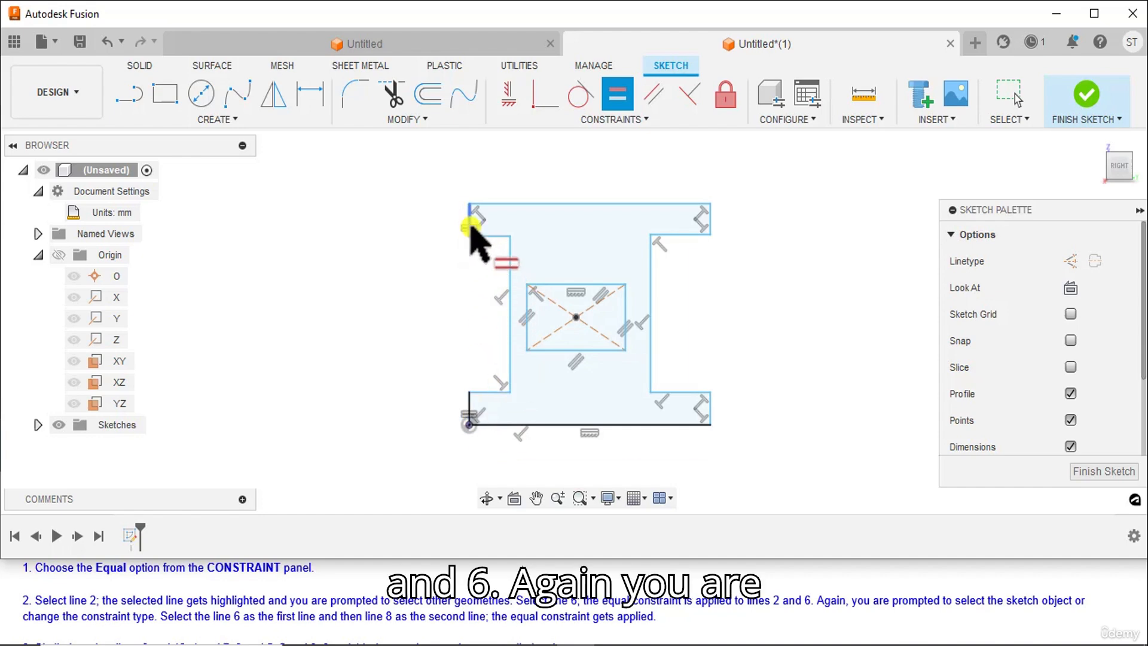
{"action": "left_click", "coordinate": [470, 226]}
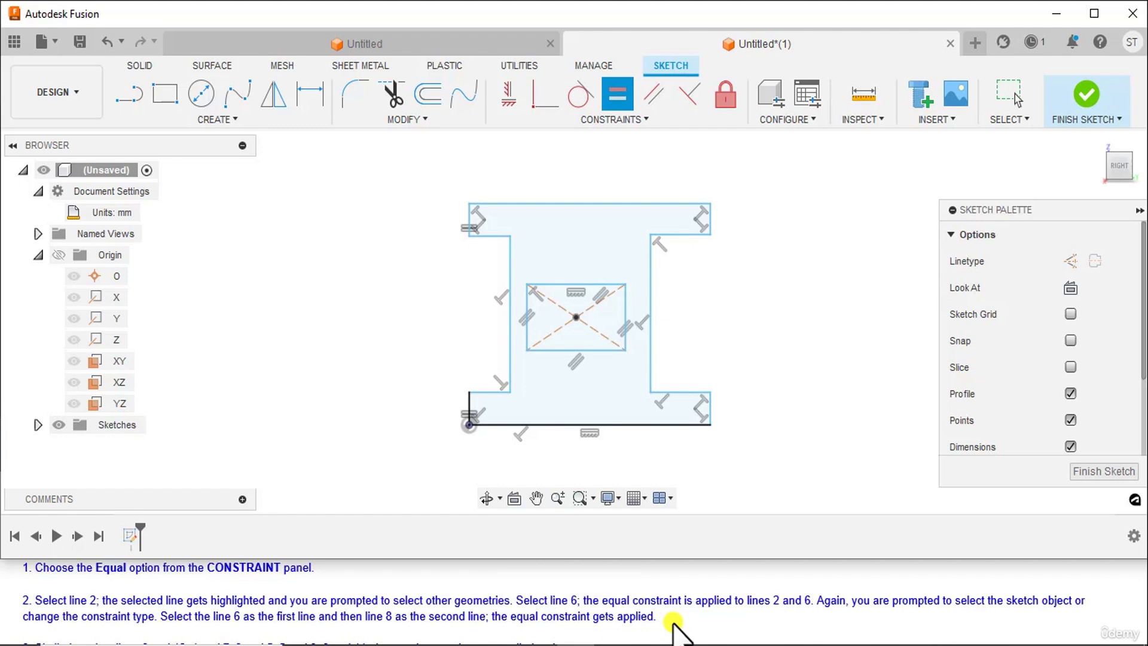
Make the upper flange's two vertical end edges equal, and the upper-right end edge equal to the lower-right one
{"action": "left_click", "coordinate": [469, 218]}
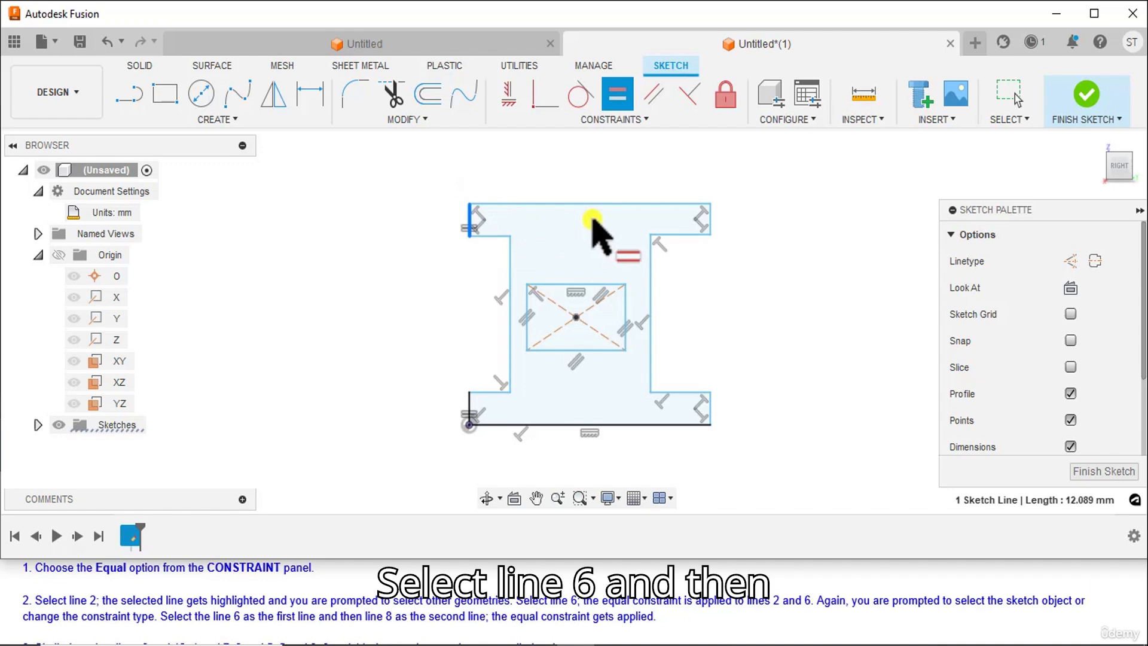
{"action": "left_click", "coordinate": [710, 226]}
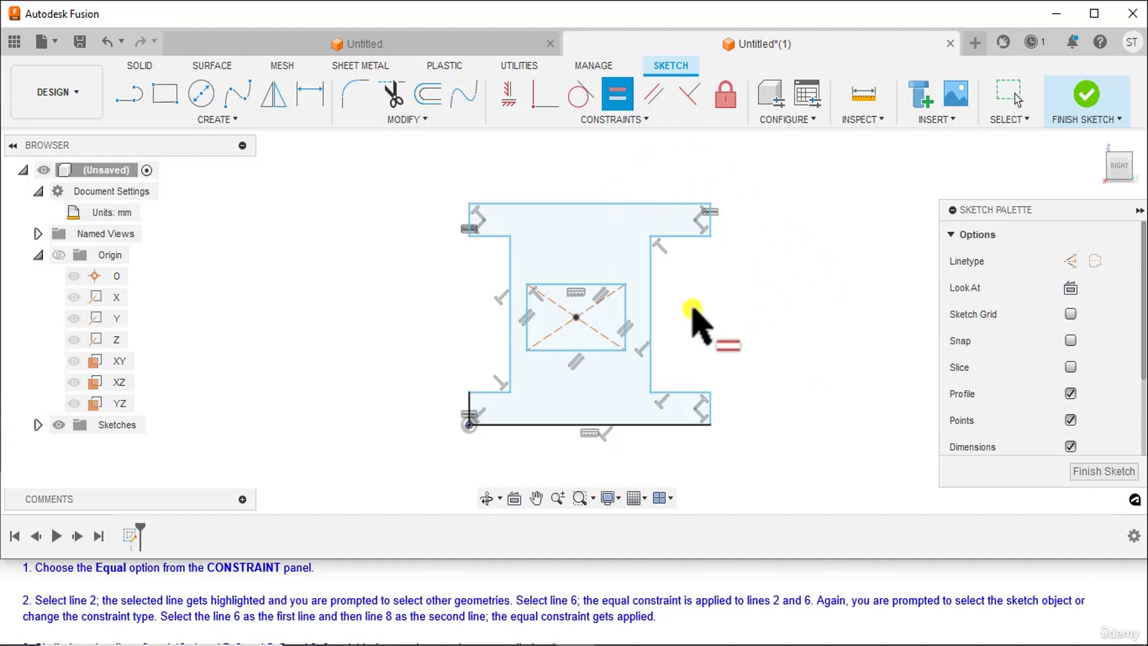
{"action": "scroll", "coordinate": [487, 616], "scroll_direction": "down", "scroll_amount": 1}
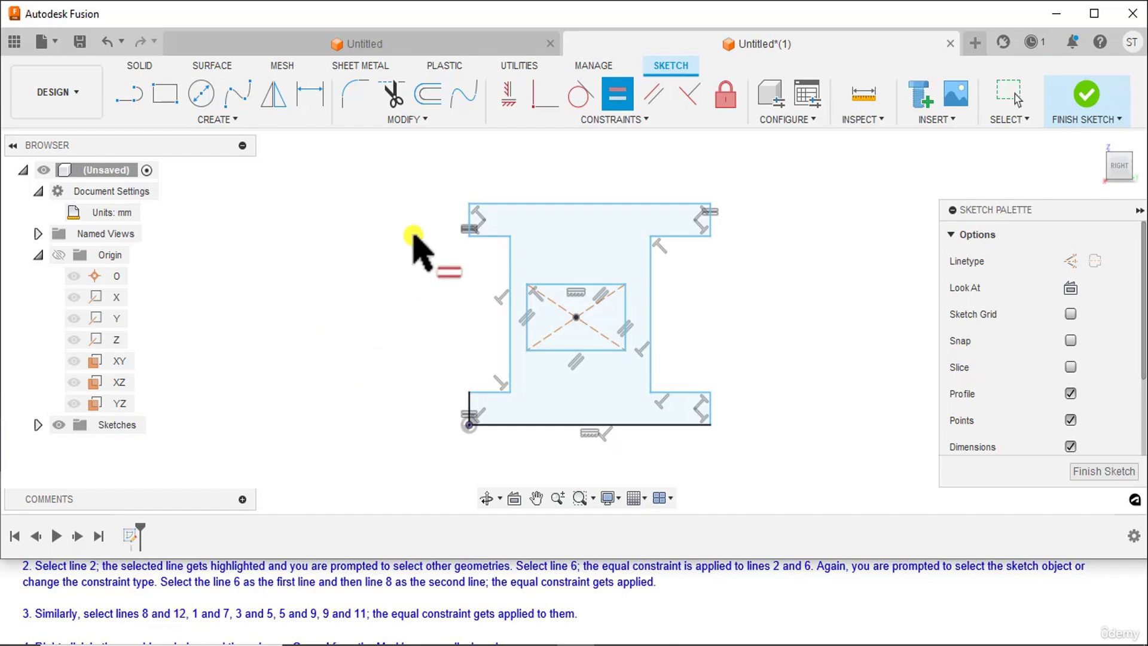
{"action": "left_click", "coordinate": [710, 223]}
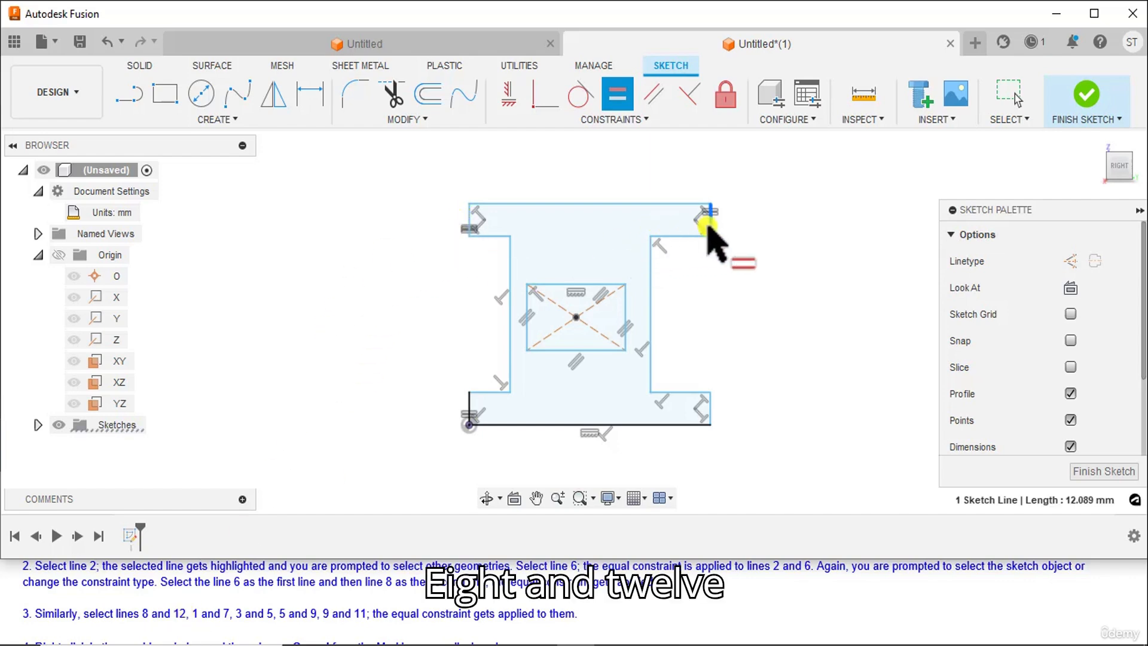
{"action": "left_click", "coordinate": [709, 412]}
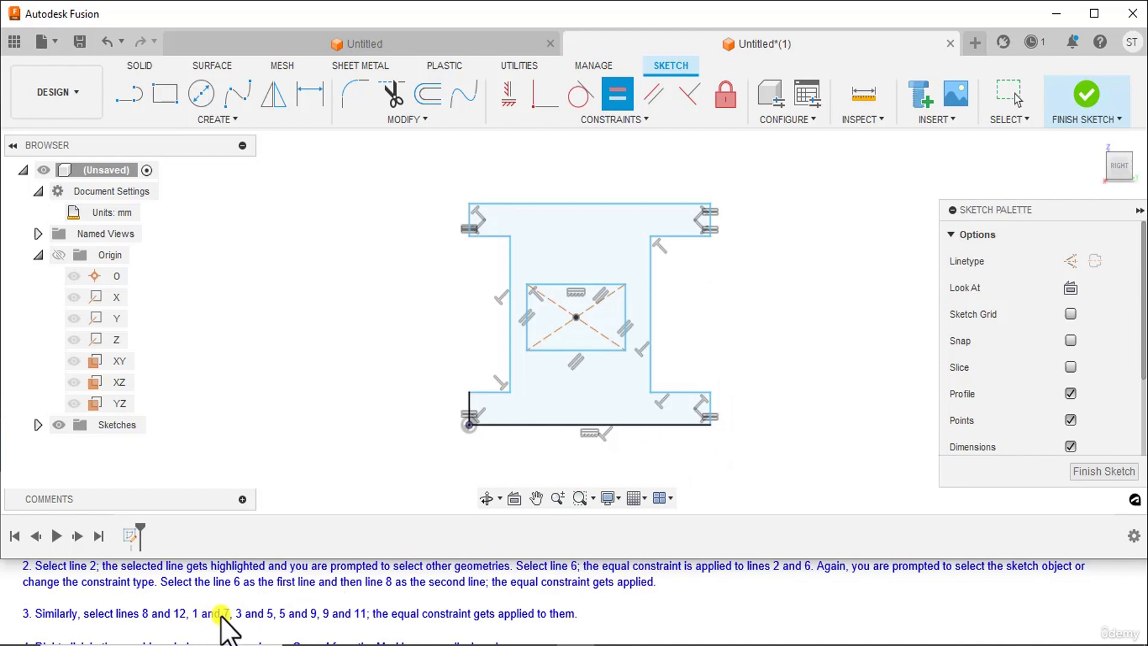
Apply an Equal constraint between the I-profile's long bottom and top edges
{"action": "left_click", "coordinate": [528, 425]}
{"action": "left_click", "coordinate": [528, 425]}
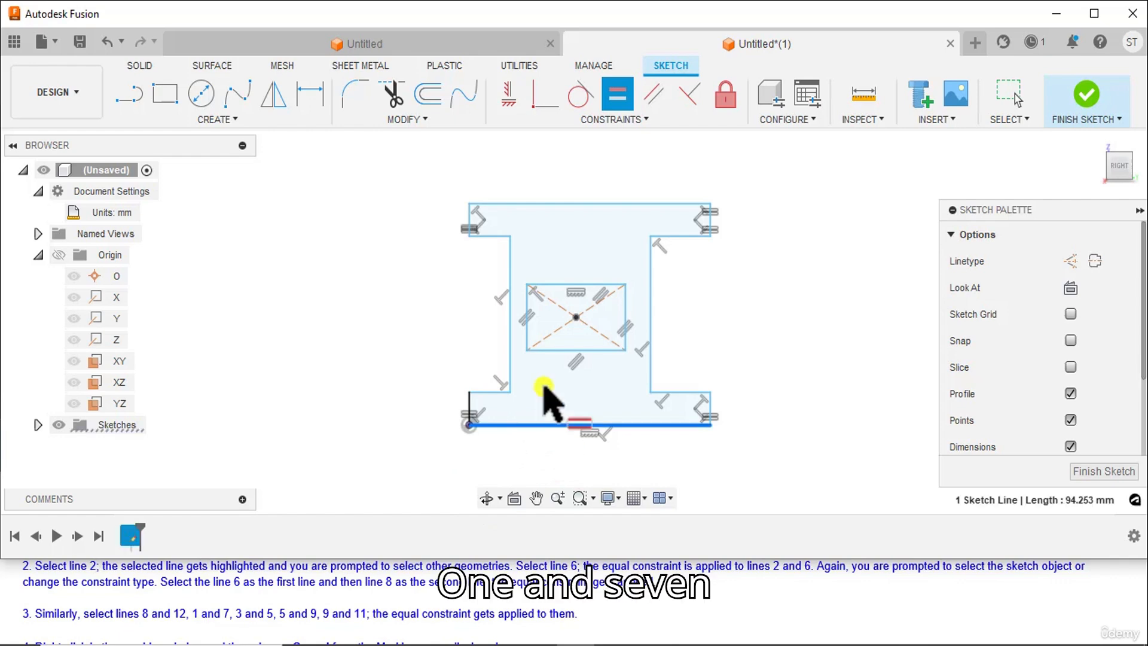
{"action": "left_click", "coordinate": [570, 204]}
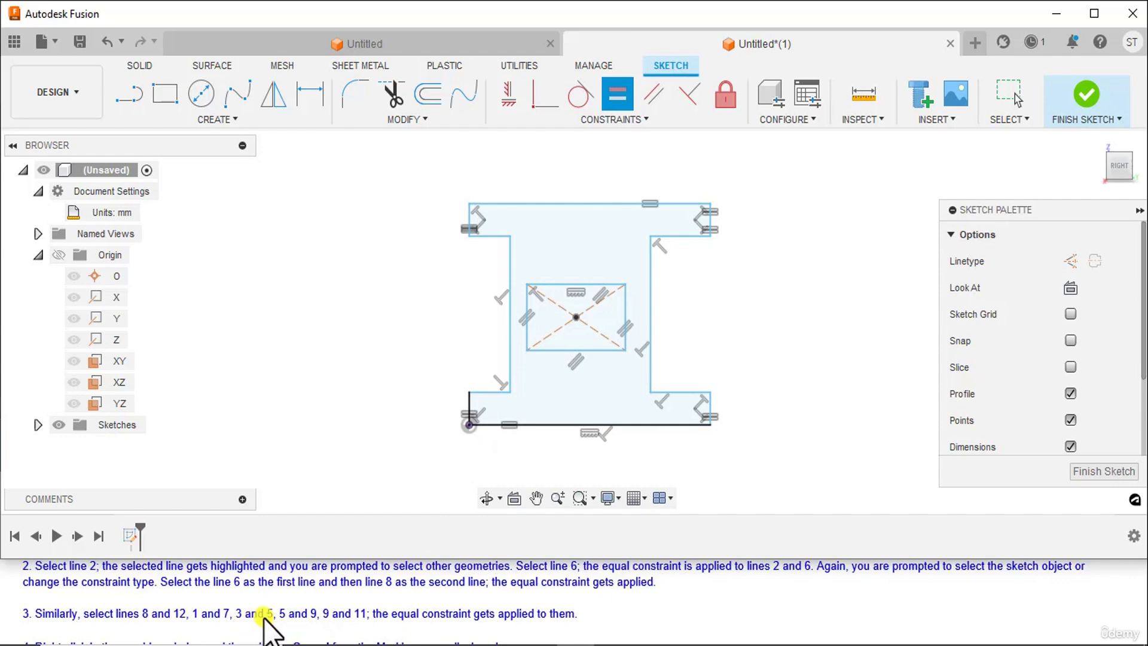
Make the four short horizontal edges of the side recesses equal in length, and end the Equal constraint
{"action": "left_click", "coordinate": [495, 392]}
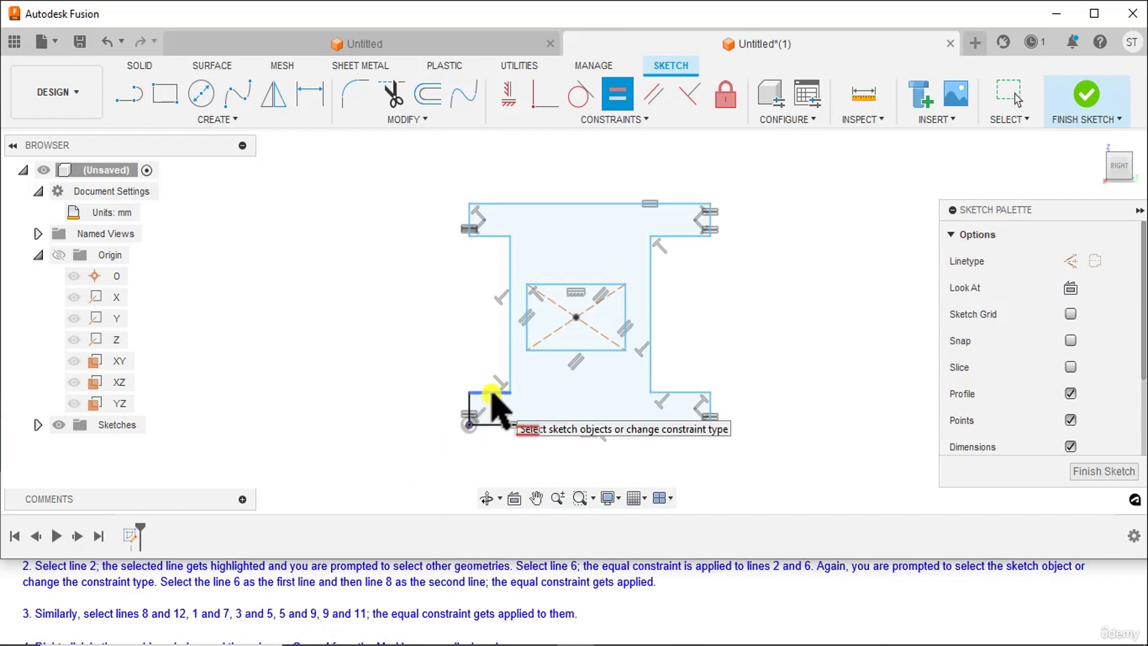
{"action": "left_click", "coordinate": [486, 237]}
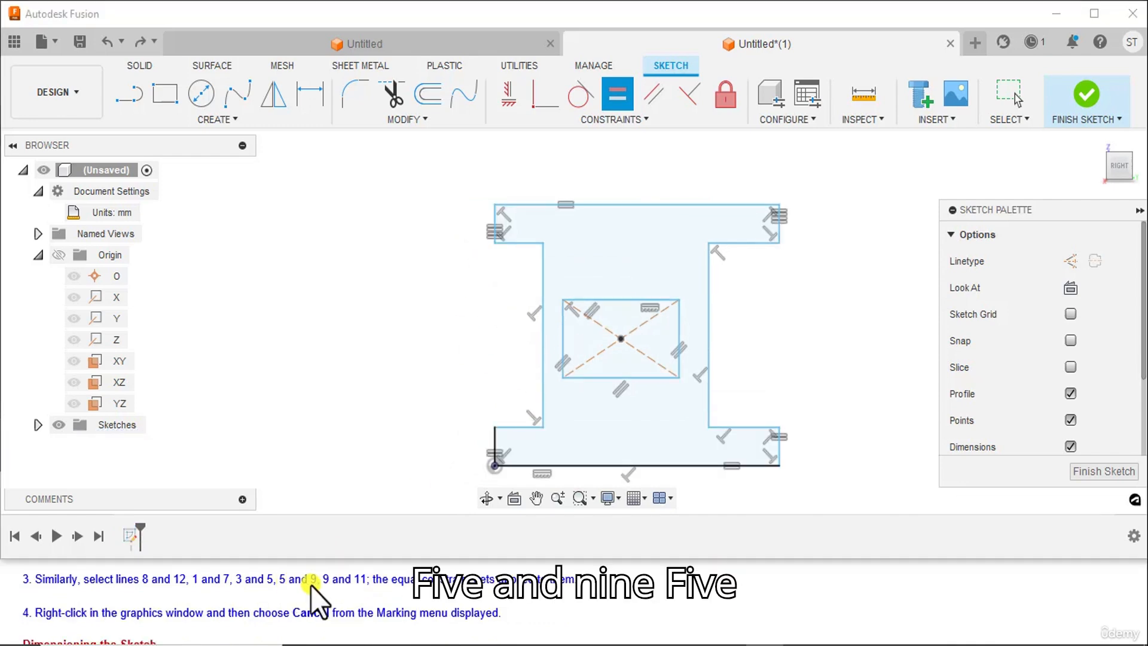
{"action": "left_click", "coordinate": [523, 242]}
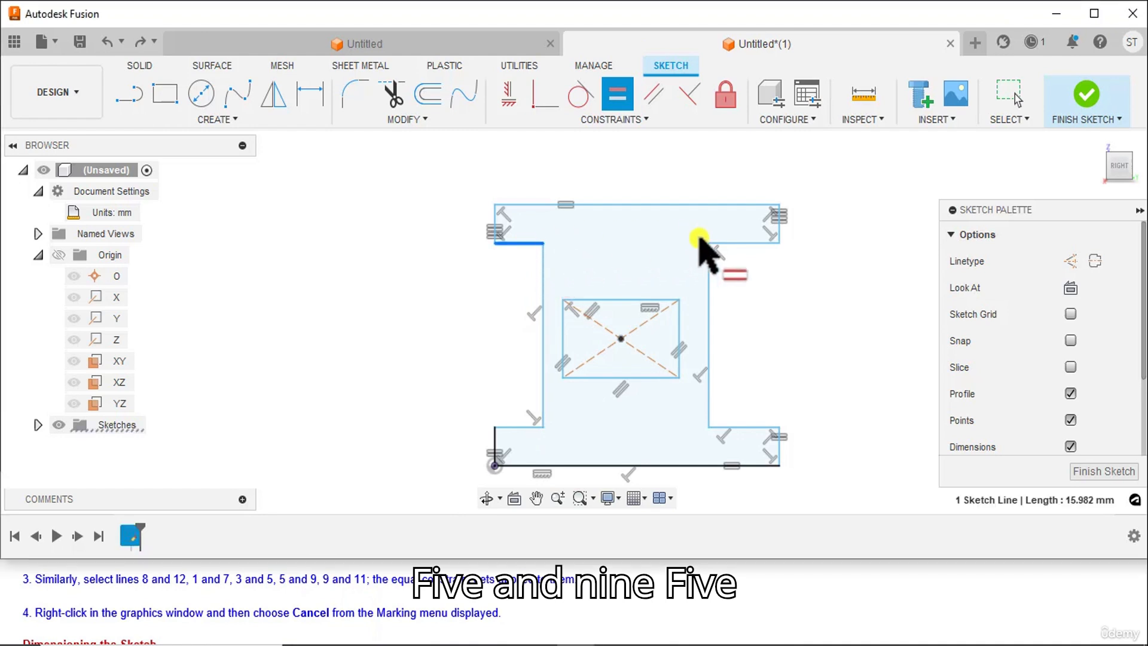
{"action": "left_click", "coordinate": [739, 245]}
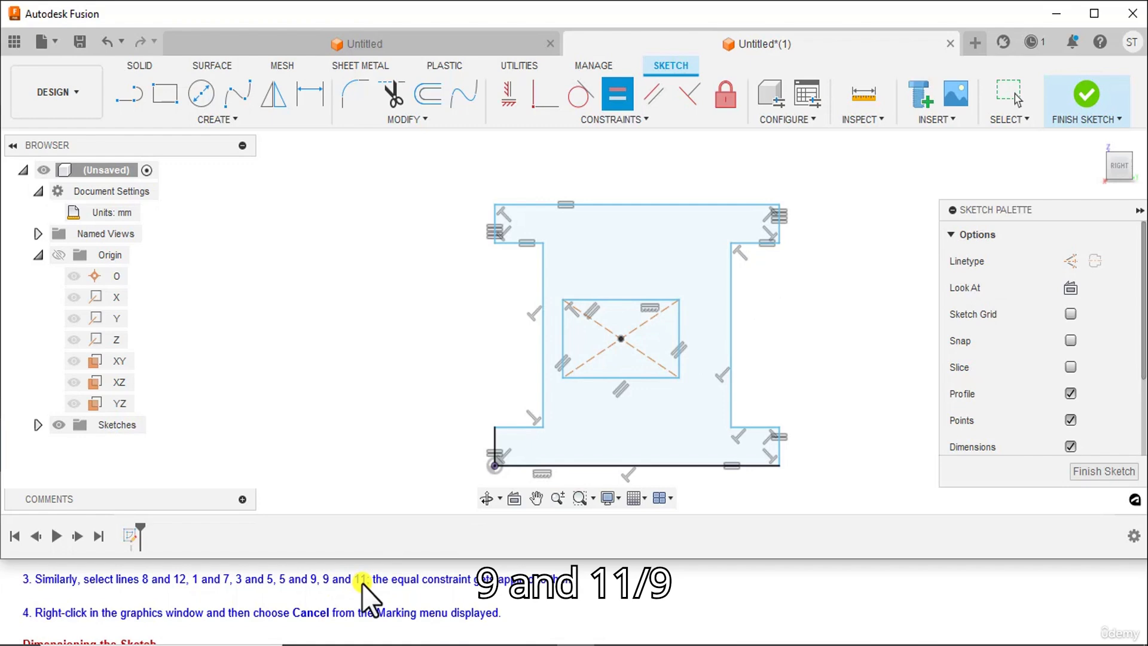
{"action": "left_click", "coordinate": [747, 243]}
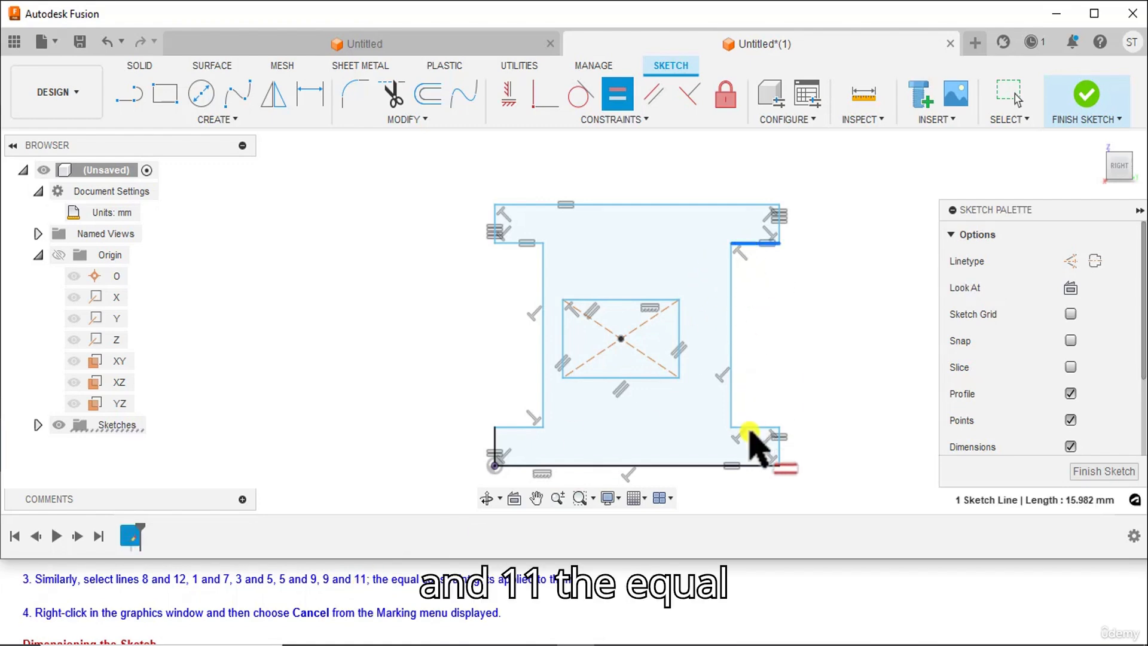
{"action": "left_click", "coordinate": [749, 430]}
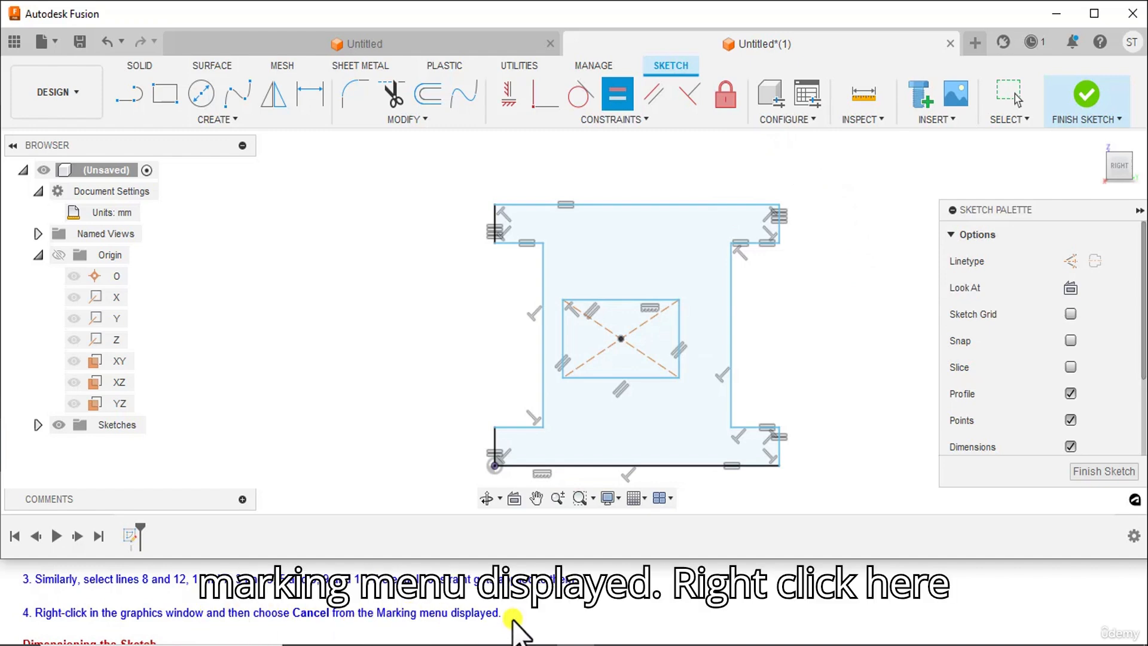
{"action": "right_click", "coordinate": [347, 247]}
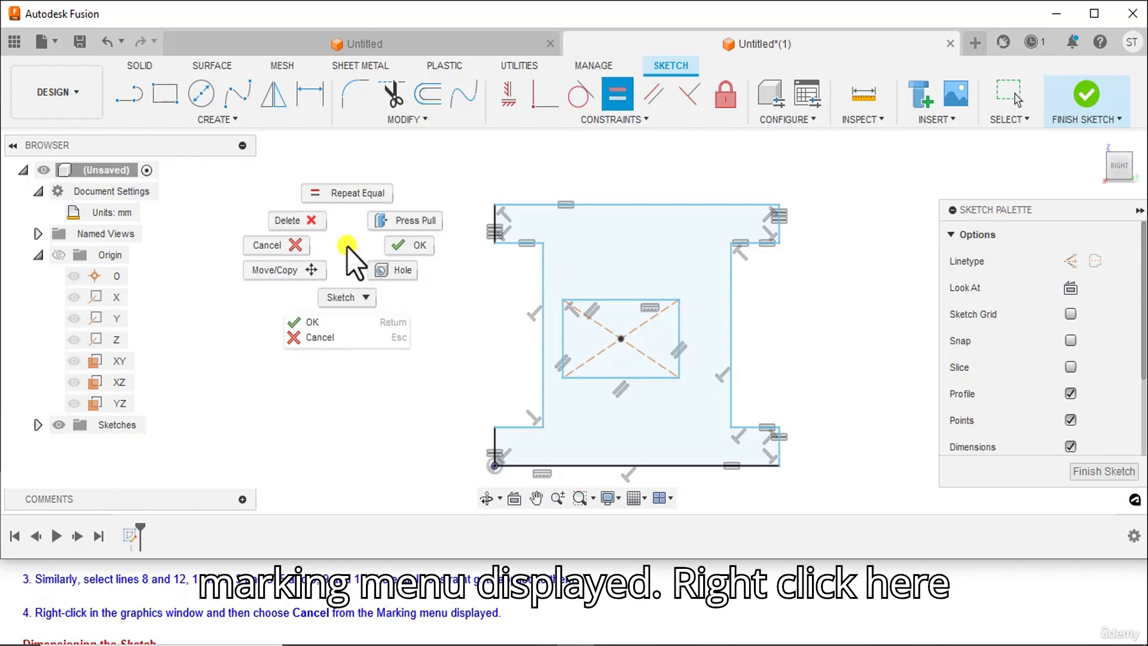
{"action": "left_click", "coordinate": [324, 339]}
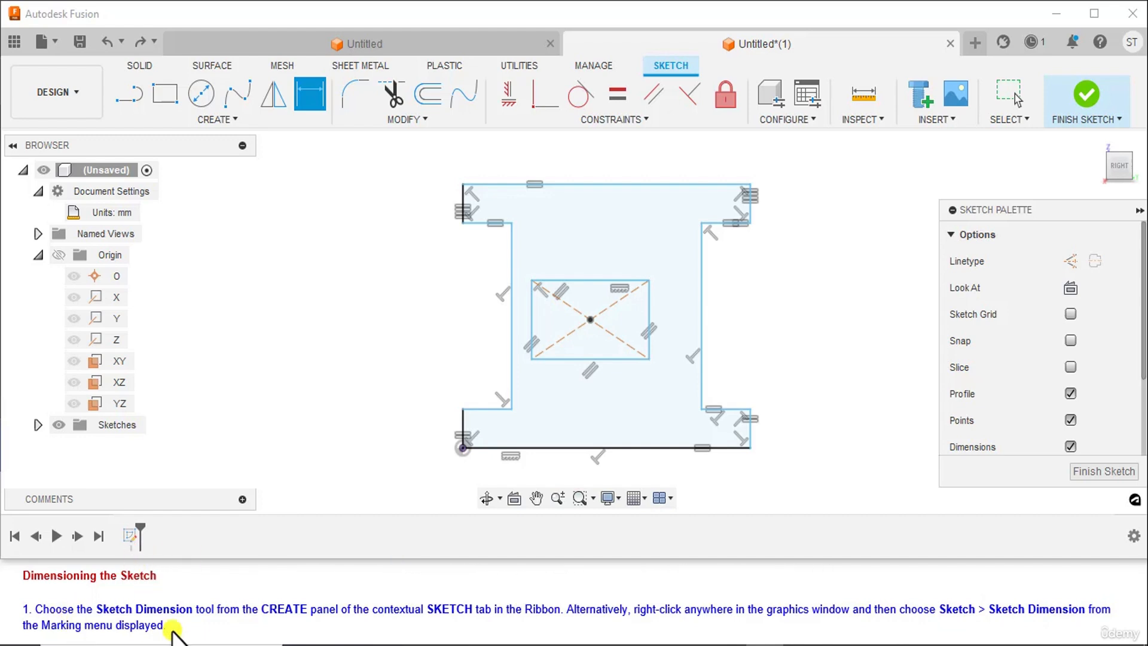
Dimension the I-profile's bottom edge at 80 mm, placing the dimension below it
{"action": "left_click", "coordinate": [309, 91]}
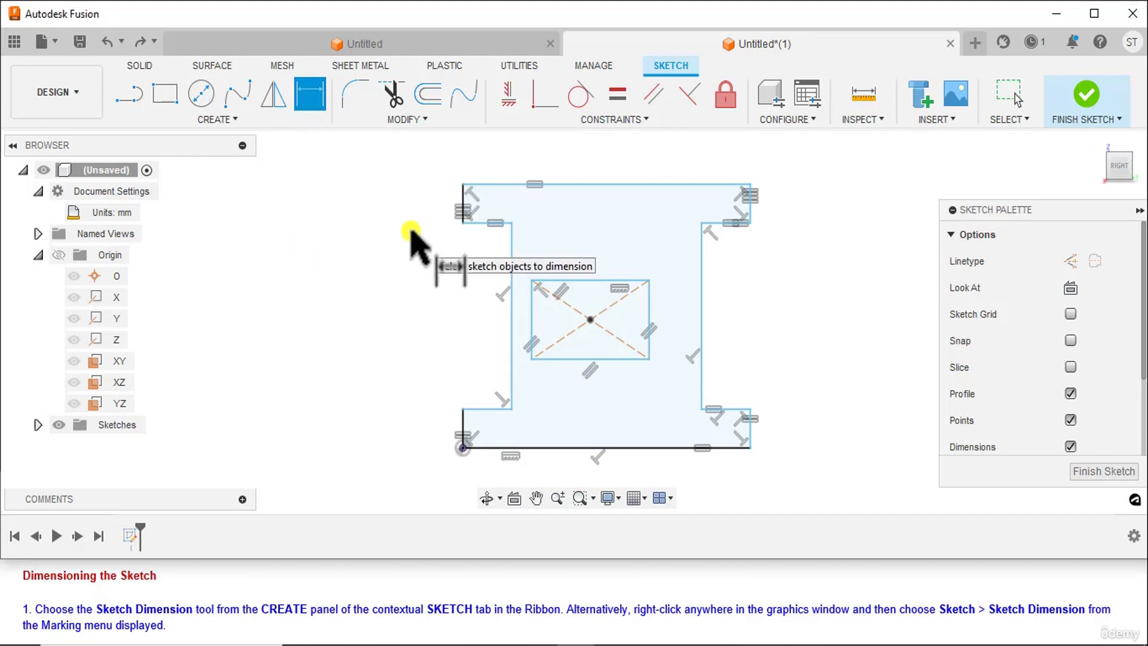
{"action": "scroll", "coordinate": [188, 601], "scroll_direction": "down", "scroll_amount": 1}
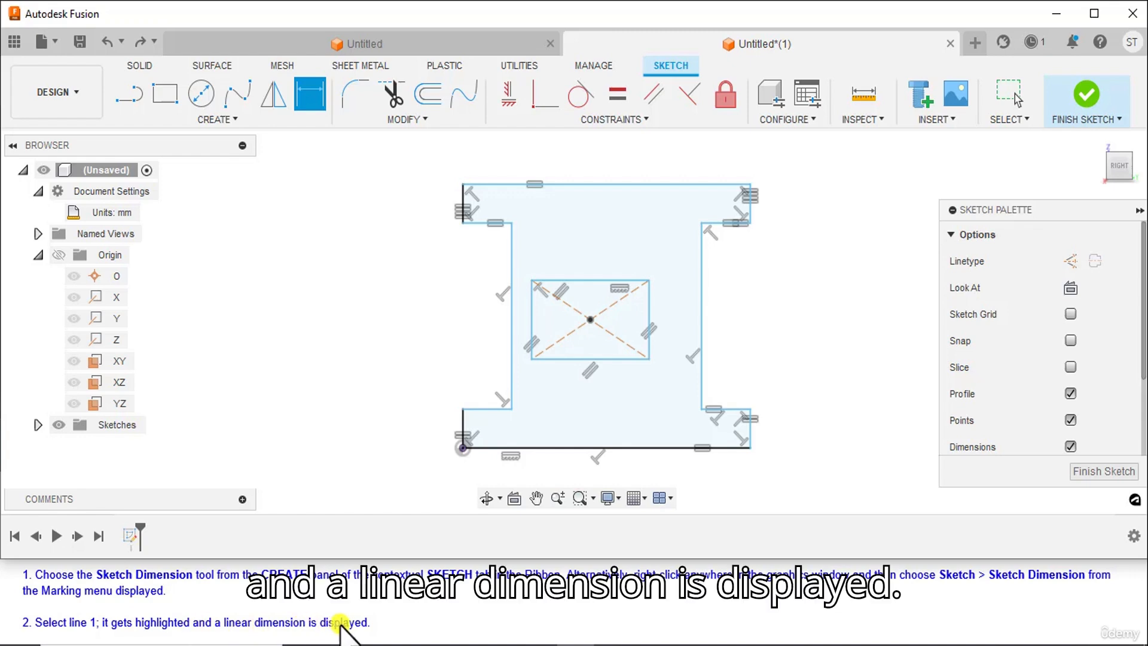
{"action": "left_click", "coordinate": [546, 455]}
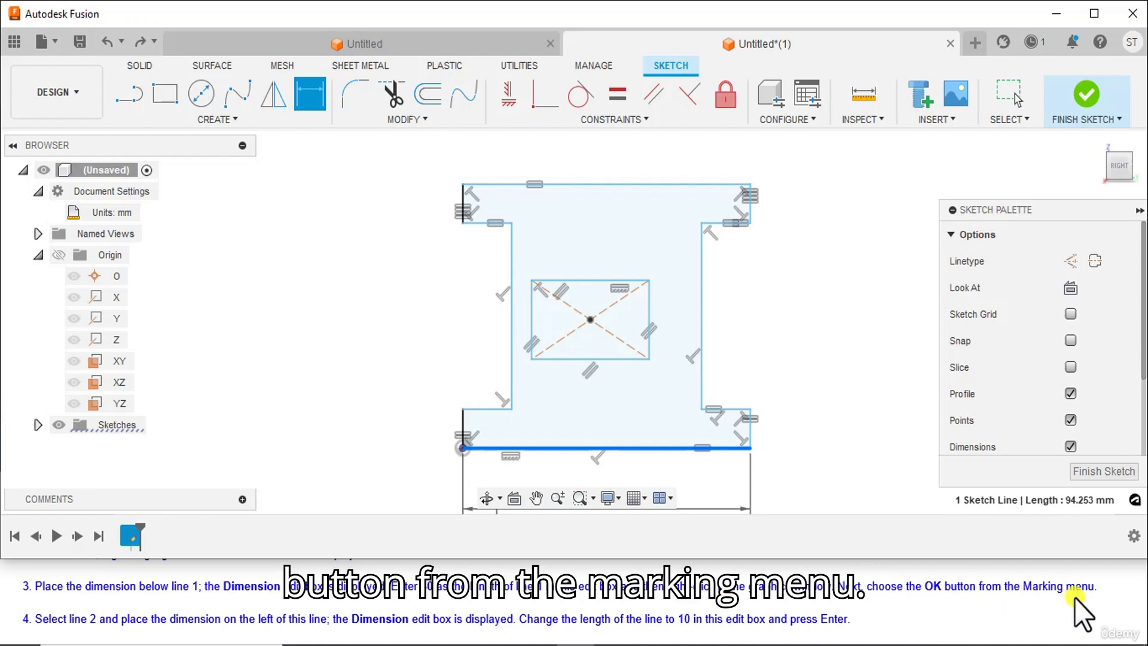
{"action": "key", "text": "d"}
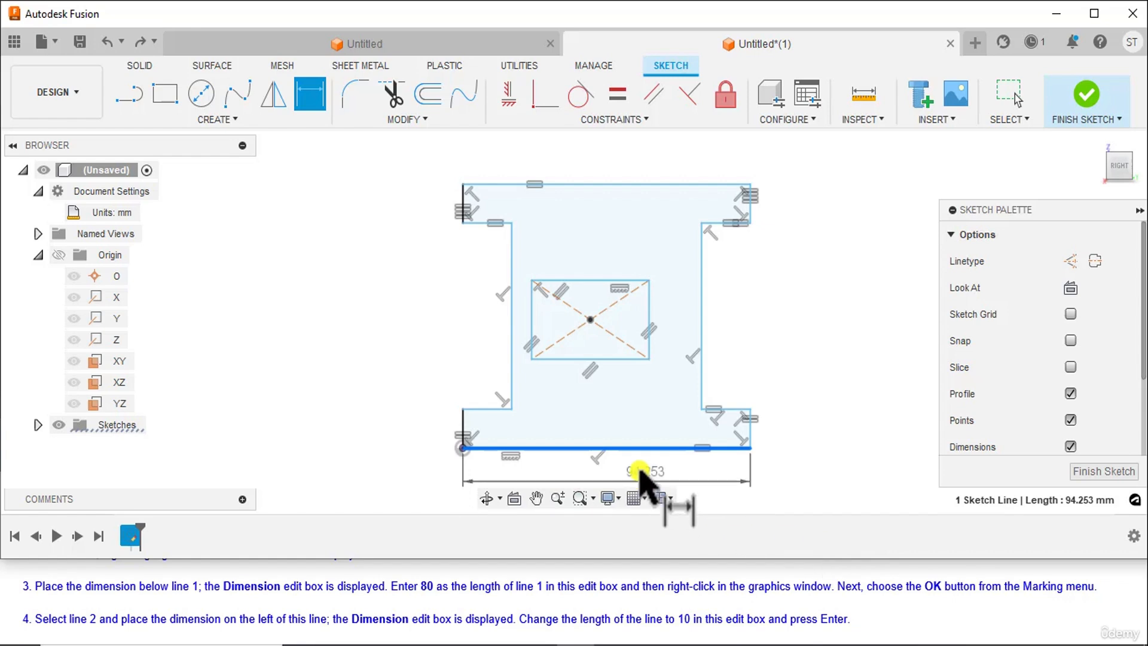
{"action": "left_click", "coordinate": [583, 473]}
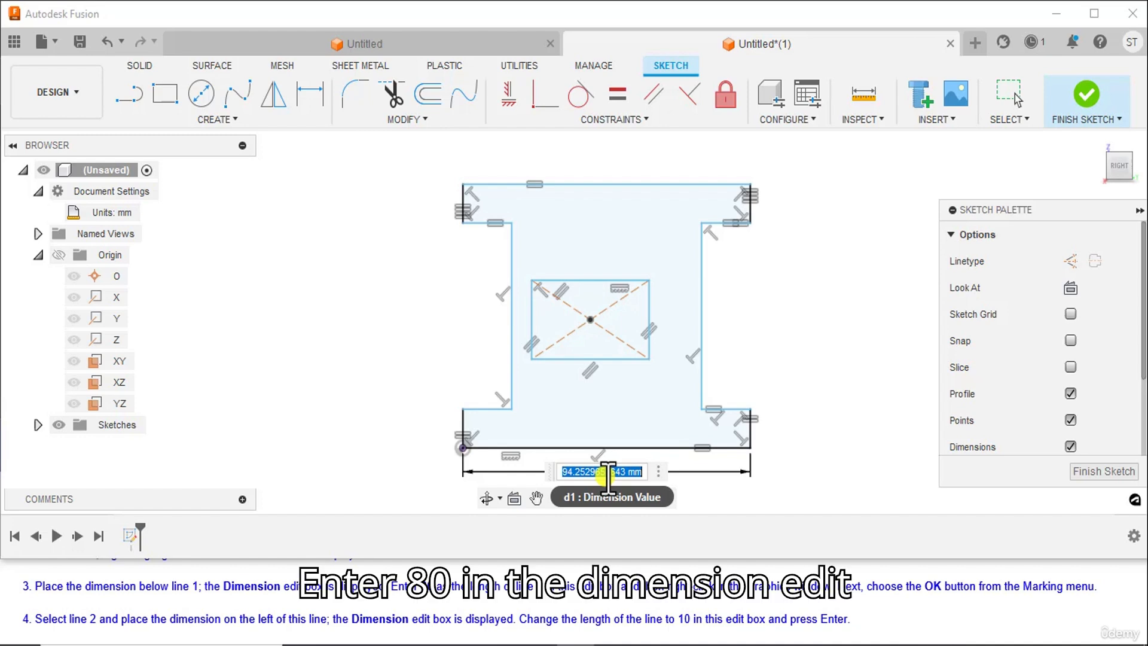
{"action": "key", "text": "BackSpace"}
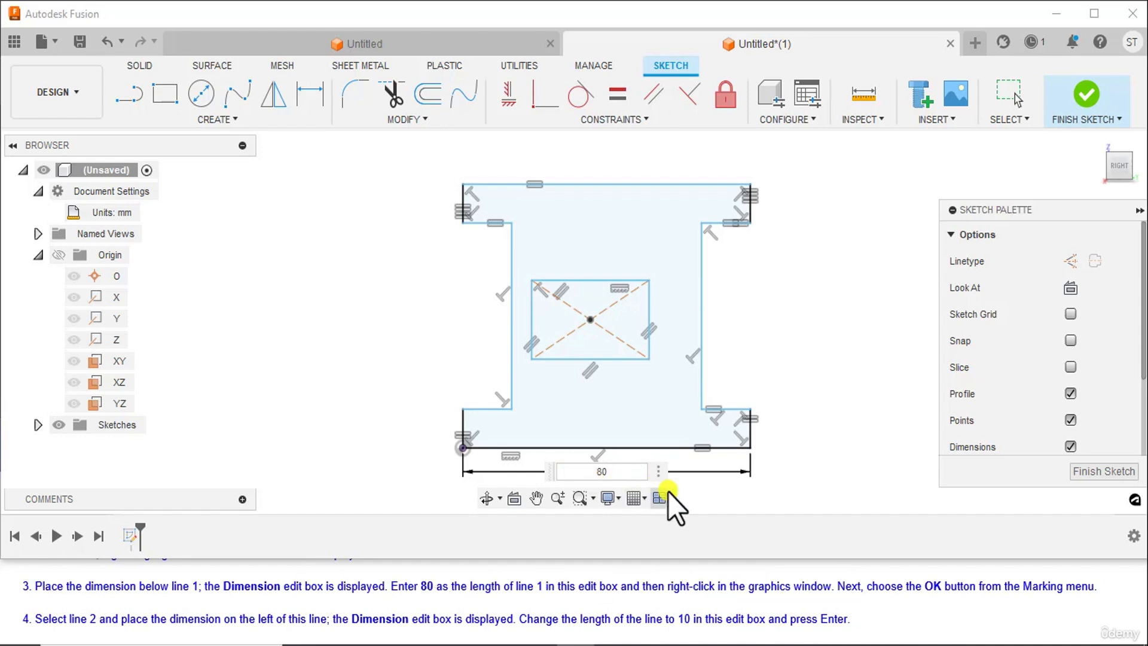
{"action": "right_click", "coordinate": [826, 327]}
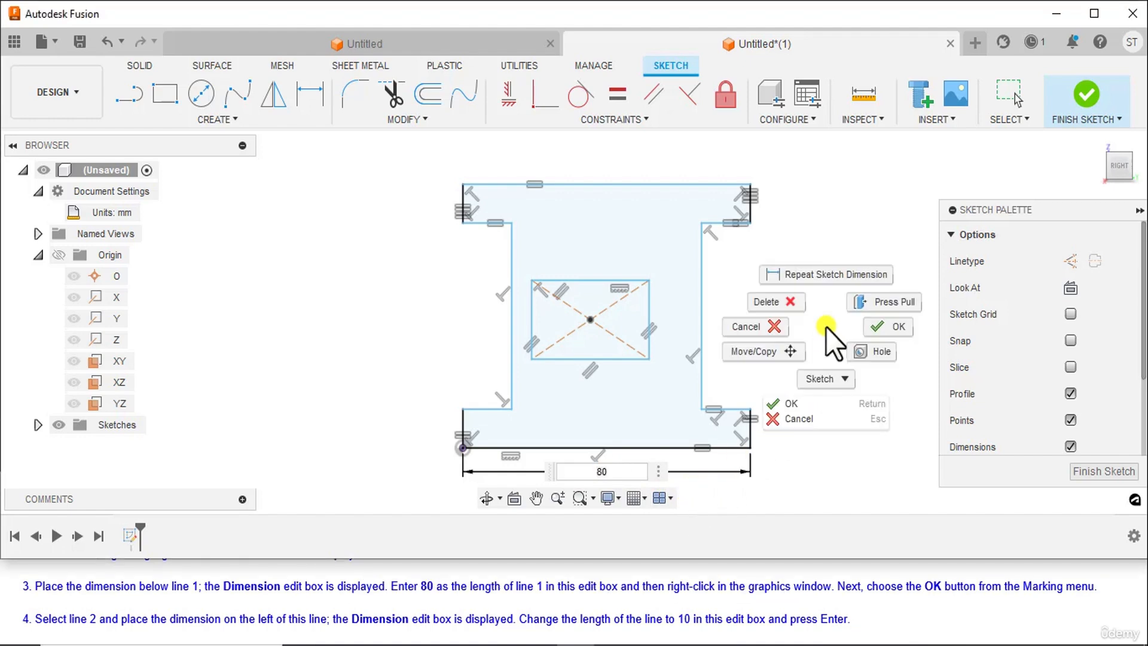
{"action": "left_click", "coordinate": [784, 404]}
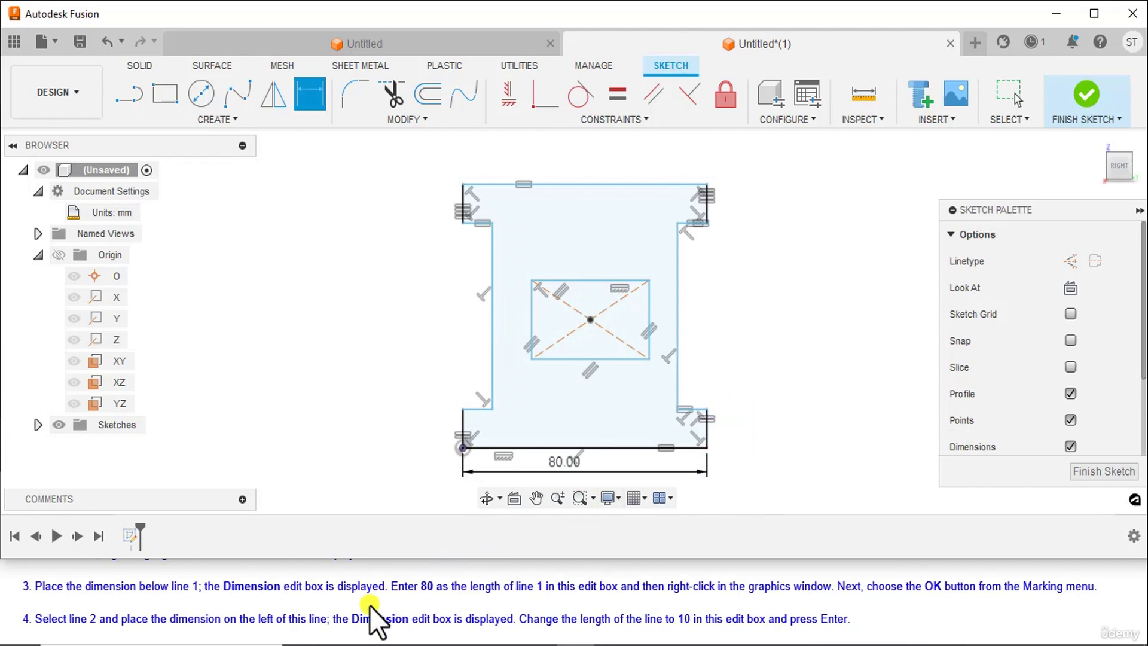
Dimension the lower-left vertical flange end edge at 10 mm, placing the dimension to its left
{"action": "scroll", "coordinate": [287, 591], "scroll_direction": "down", "scroll_amount": 1}
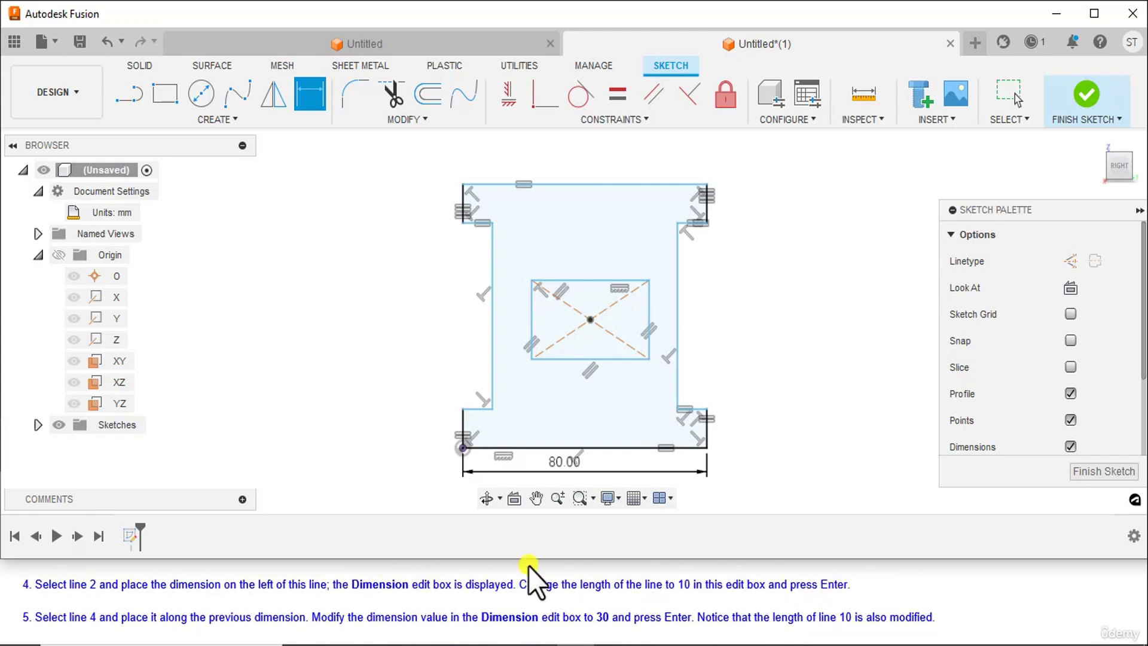
{"action": "left_click", "coordinate": [462, 427]}
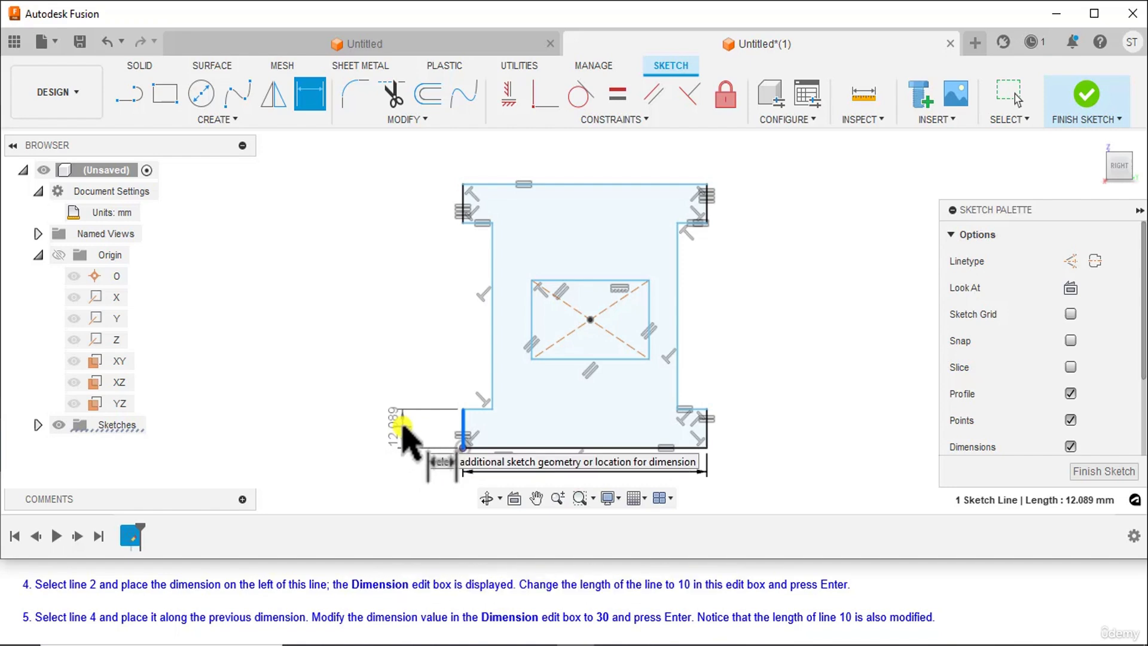
{"action": "left_click", "coordinate": [402, 425]}
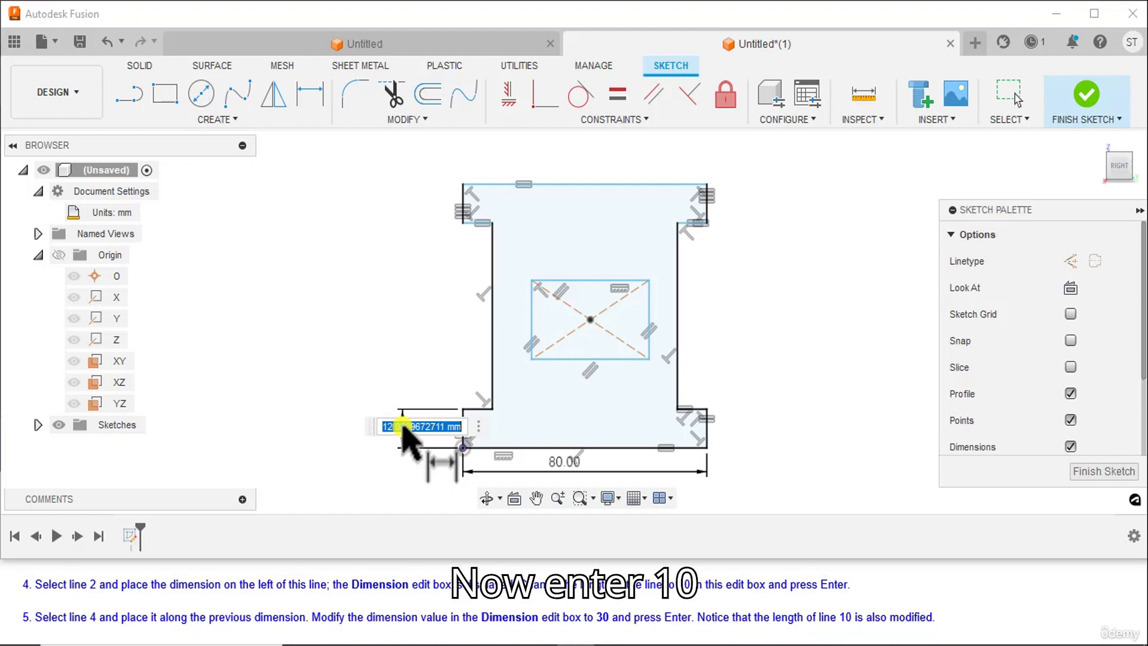
{"action": "type", "text": "10"}
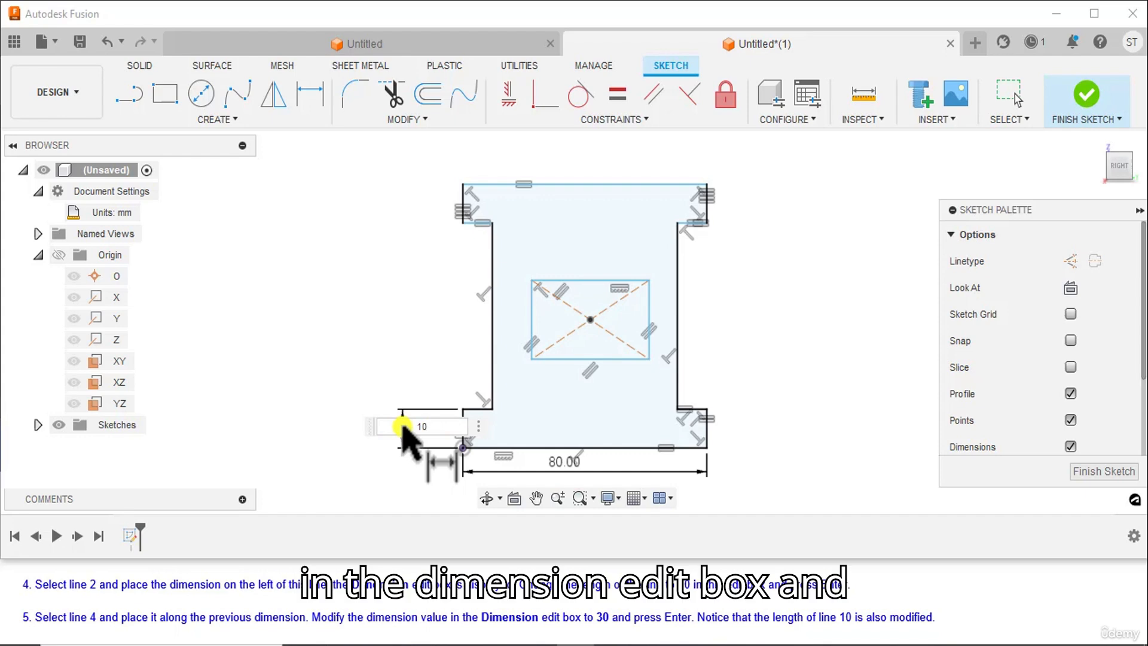
{"action": "key", "text": "Return"}
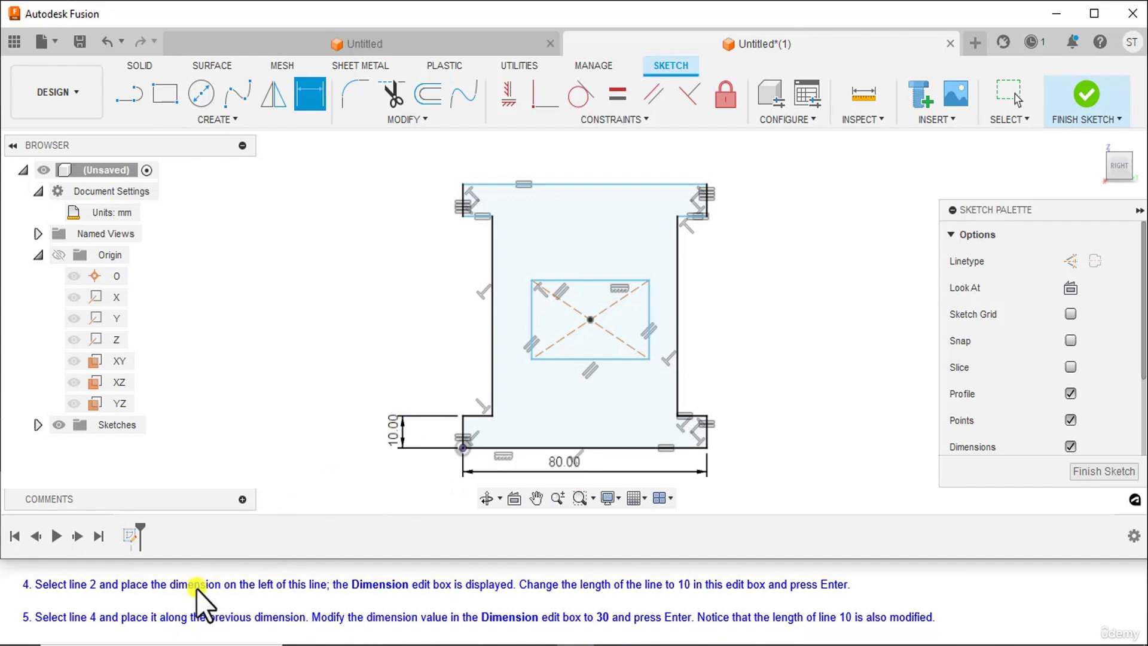
Dimension the I-profile's left vertical web edge at 30 mm, placing it in line above the 10 mm flange dimension
{"action": "scroll", "coordinate": [196, 588], "scroll_direction": "down", "scroll_amount": 1}
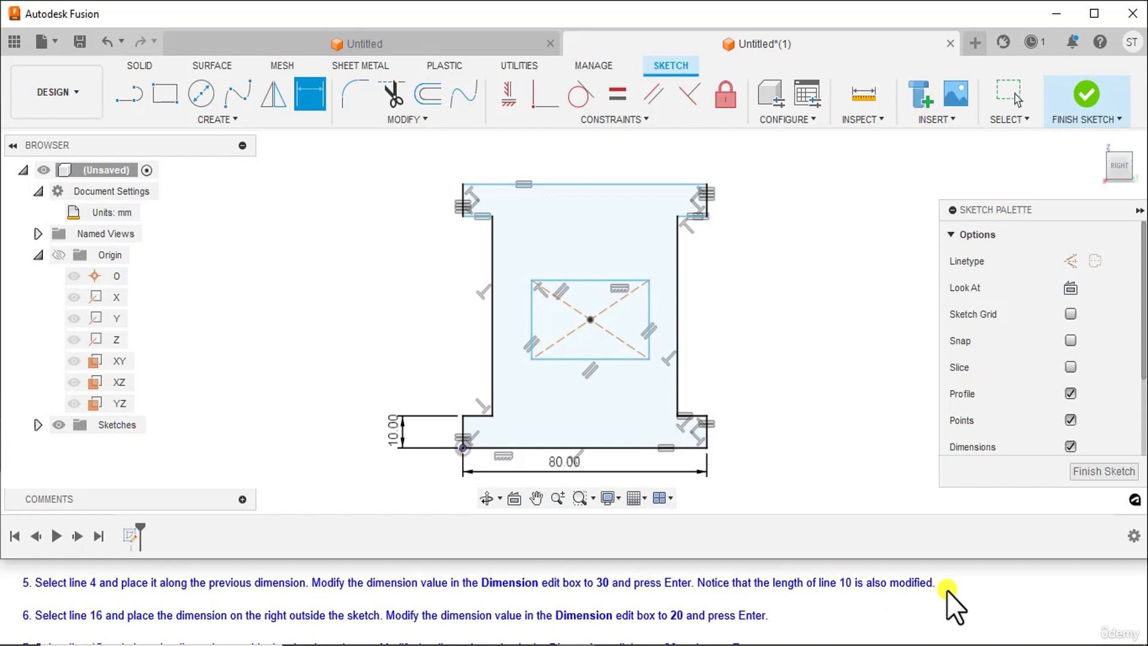
{"action": "left_click", "coordinate": [493, 297]}
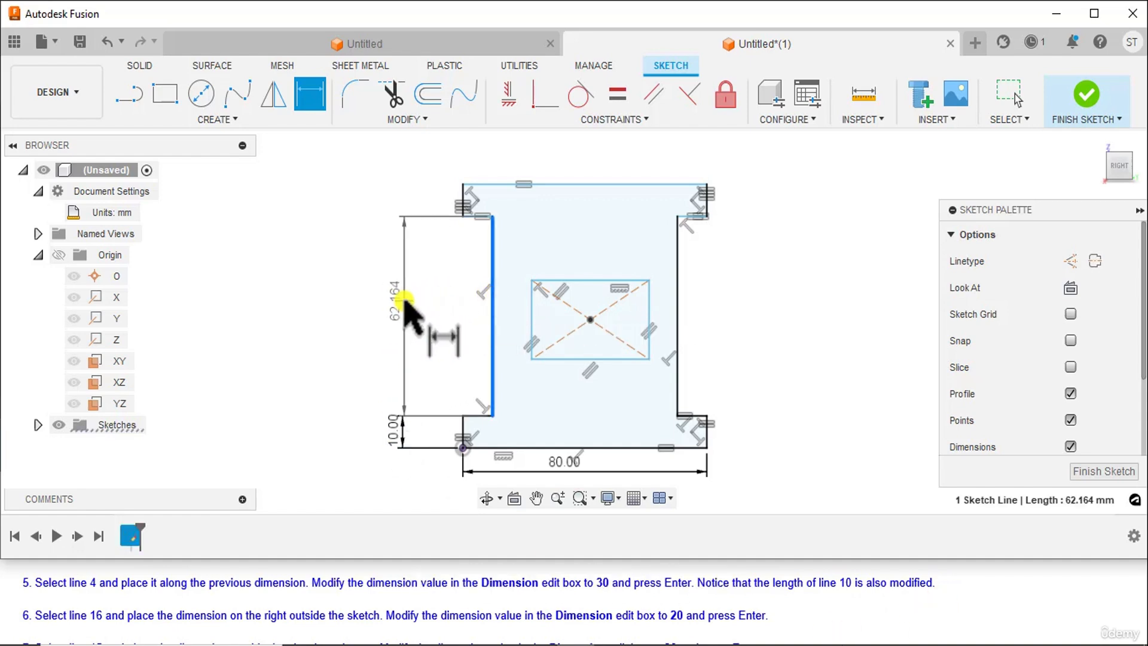
{"action": "left_click", "coordinate": [404, 305]}
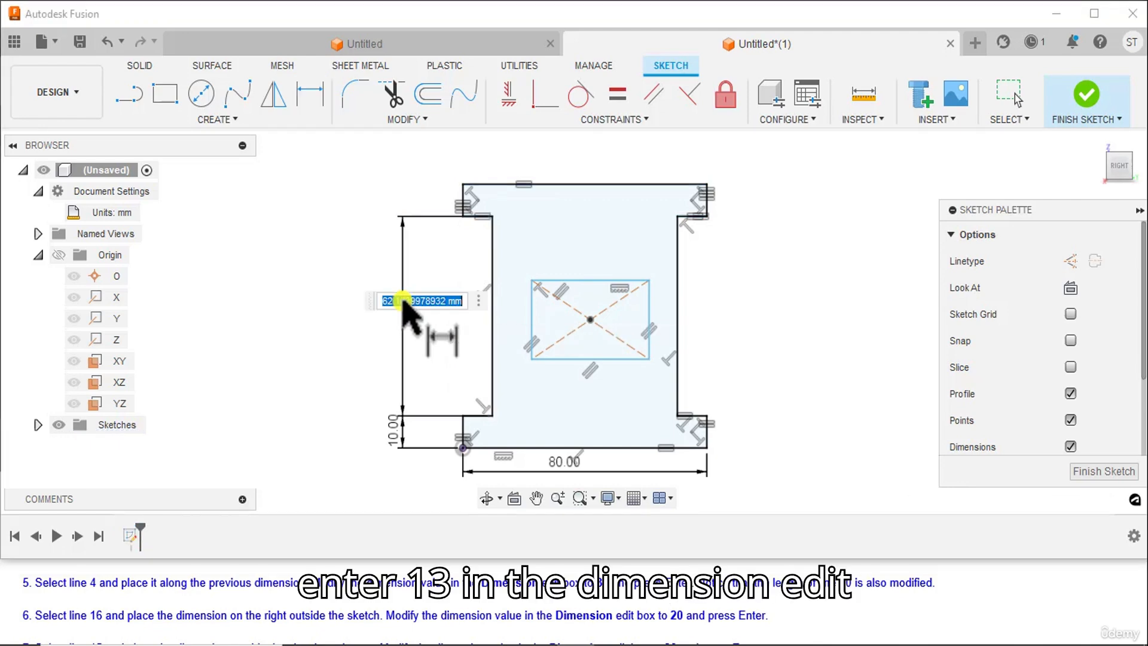
{"action": "type", "text": "30"}
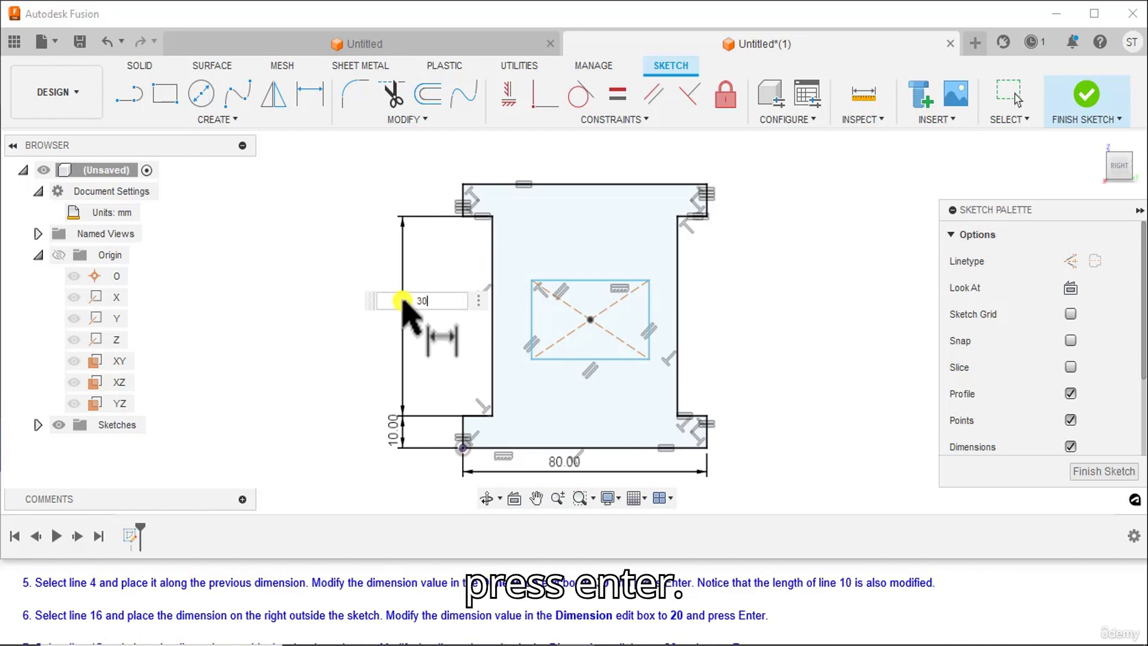
{"action": "key", "text": "Return"}
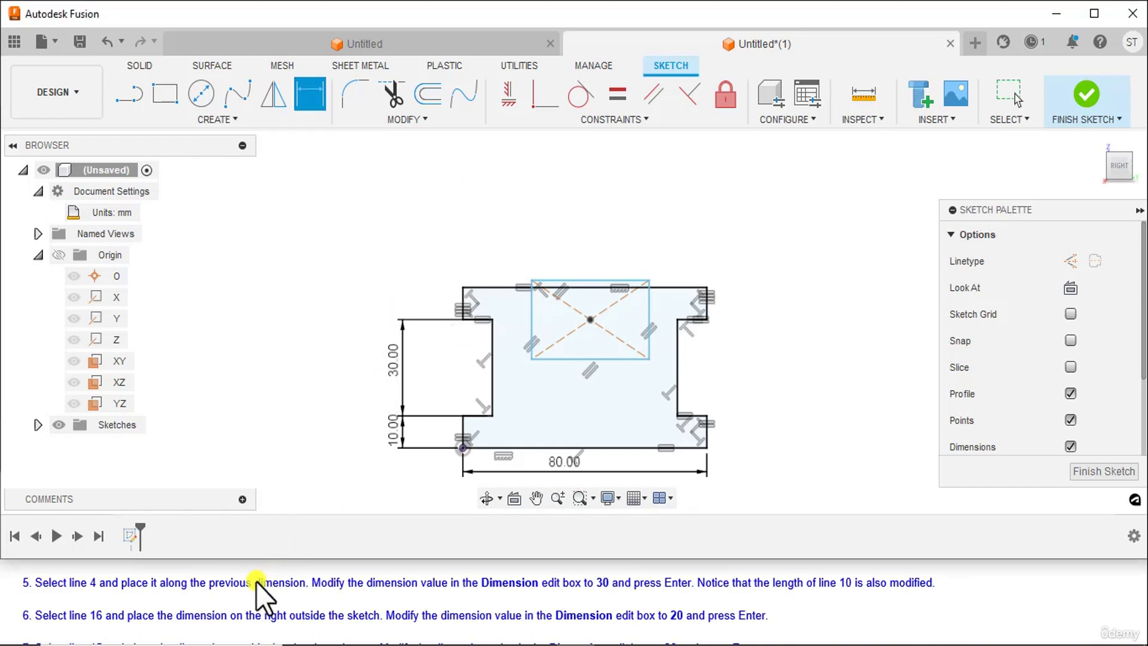
Dimension the inner rectangle's right edge at 20 mm, placing the dimension outside the profile on its right
{"action": "scroll", "coordinate": [239, 604], "scroll_direction": "down", "scroll_amount": 1}
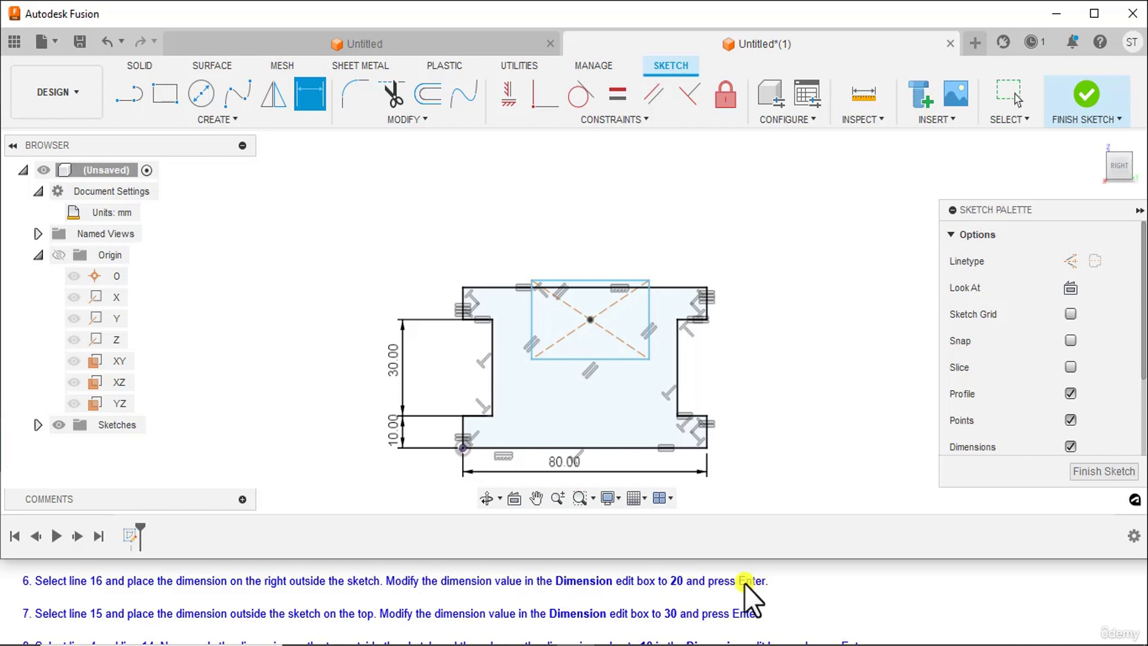
{"action": "left_click", "coordinate": [650, 322]}
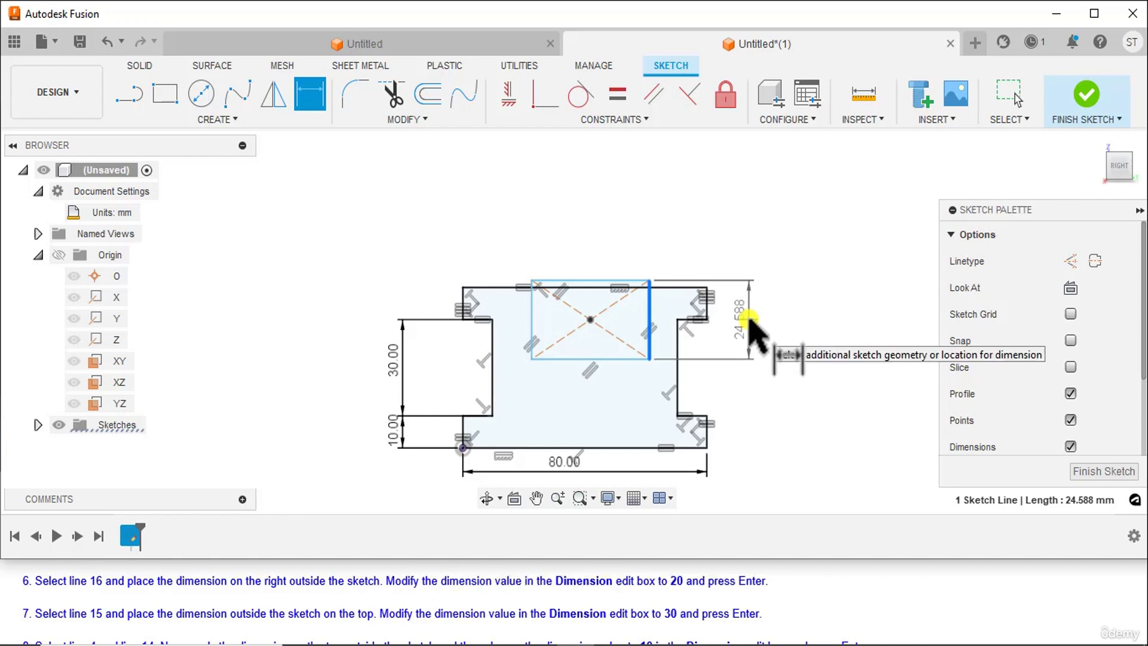
{"action": "left_click", "coordinate": [749, 318]}
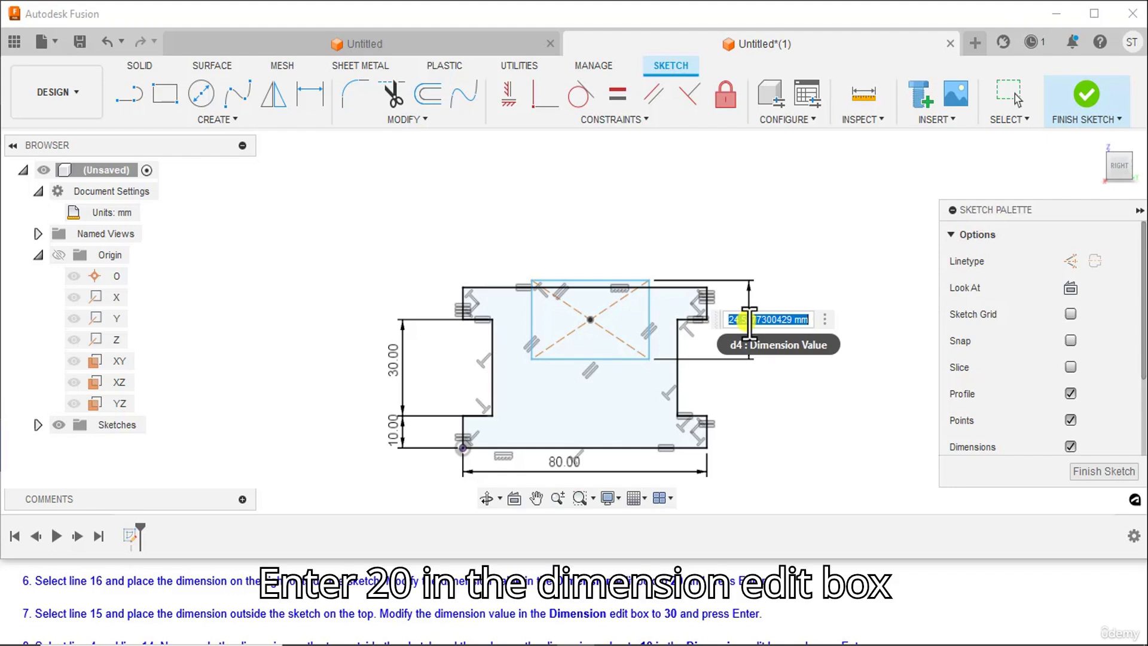
{"action": "type", "text": "20"}
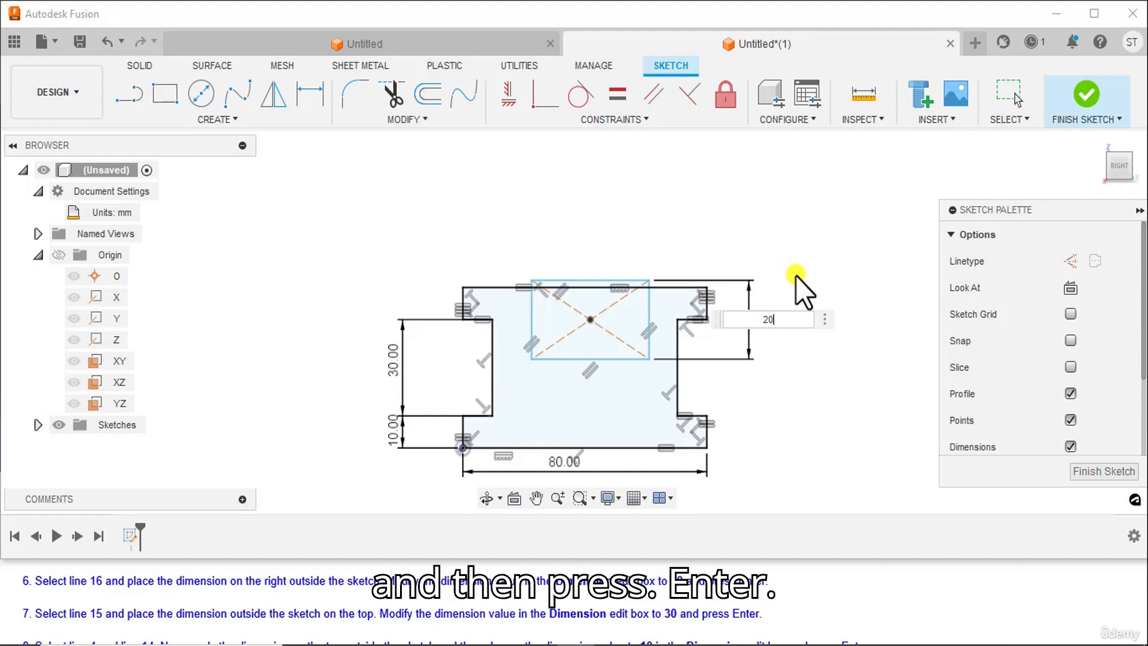
{"action": "key", "text": "Return"}
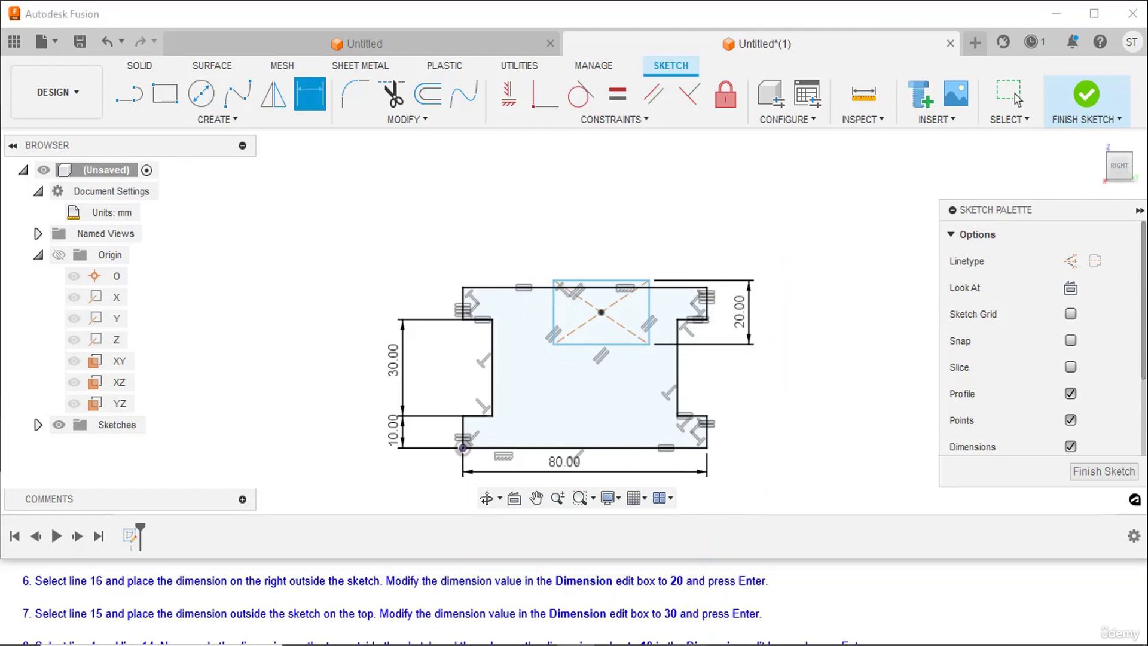
Check the numbered reference drawing in Paint and dimension the inner rectangle's top edge at 30 mm, placed above the sketch
{"action": "key", "text": "alt+Tab"}
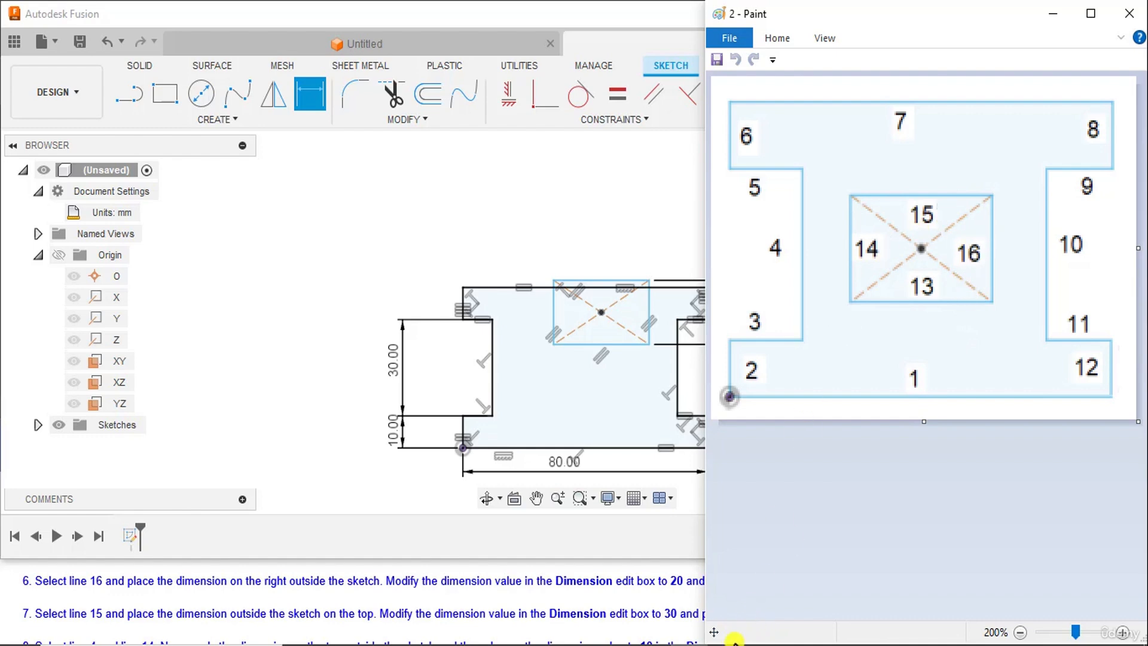
{"action": "key", "text": "alt+Tab"}
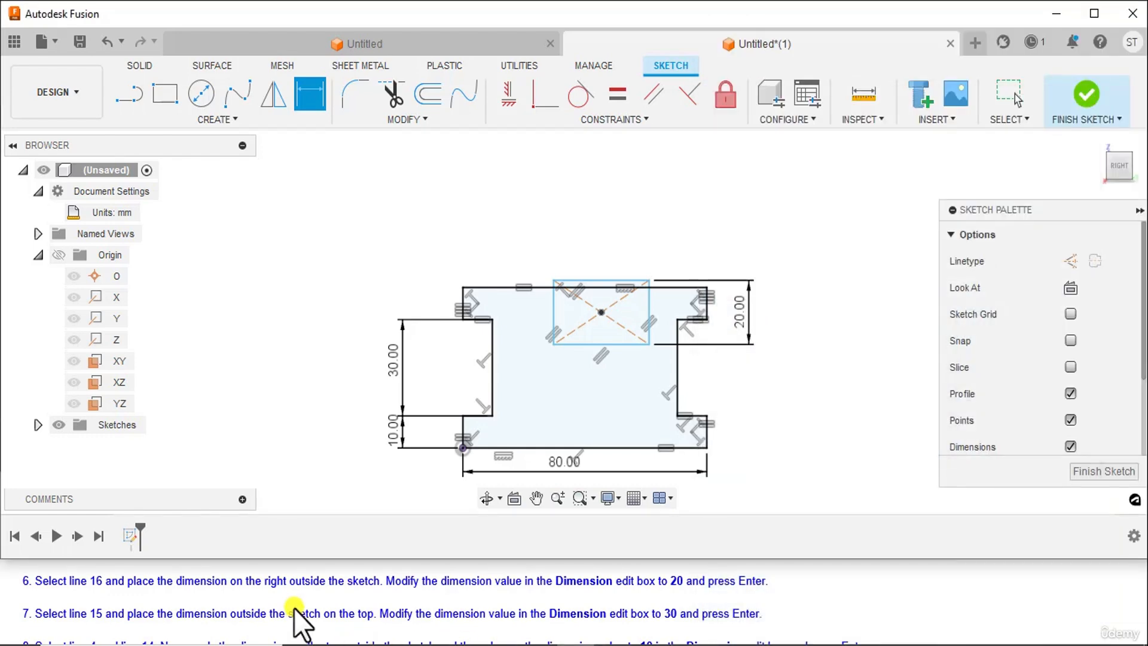
{"action": "scroll", "coordinate": [294, 609], "scroll_direction": "down", "scroll_amount": 1}
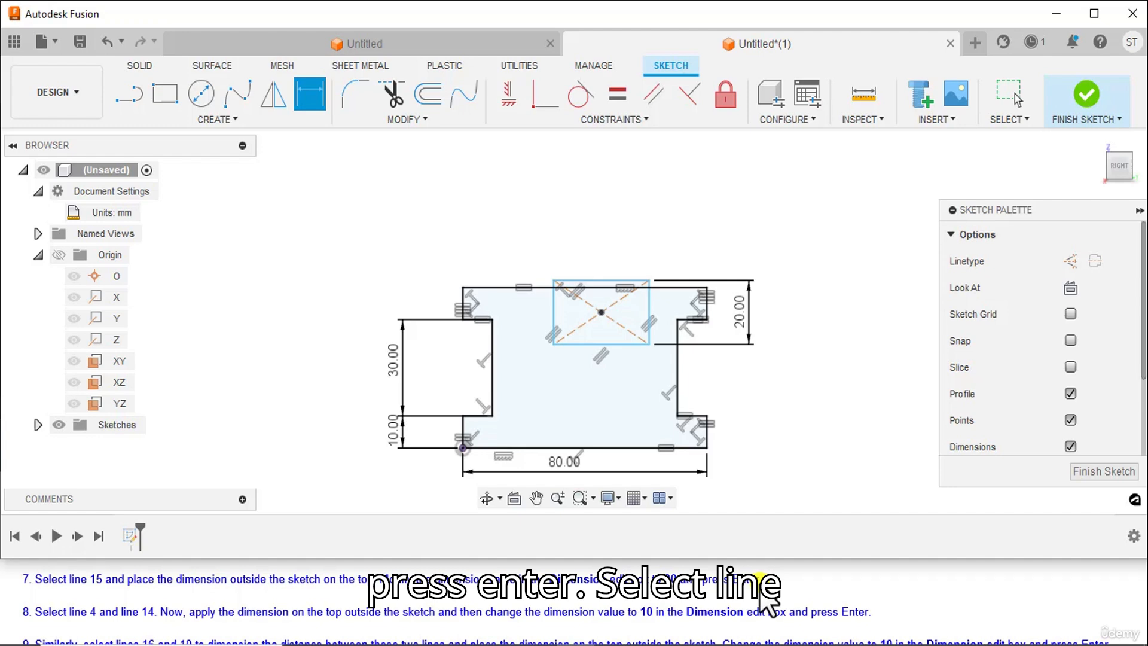
{"action": "left_click", "coordinate": [610, 279]}
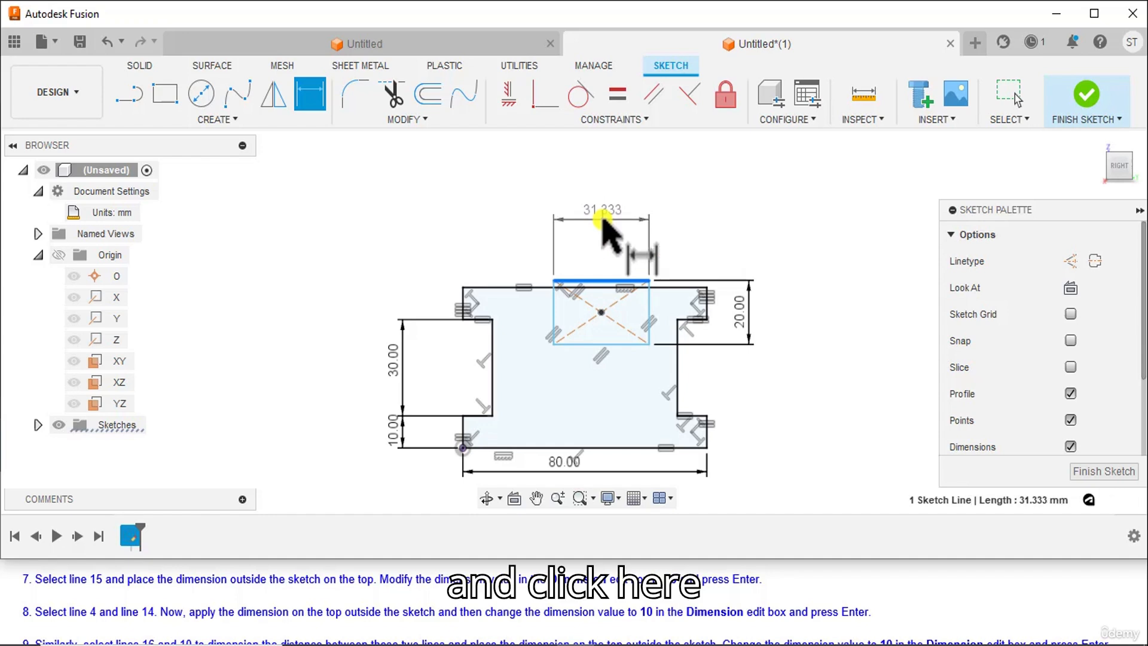
{"action": "left_click", "coordinate": [603, 222]}
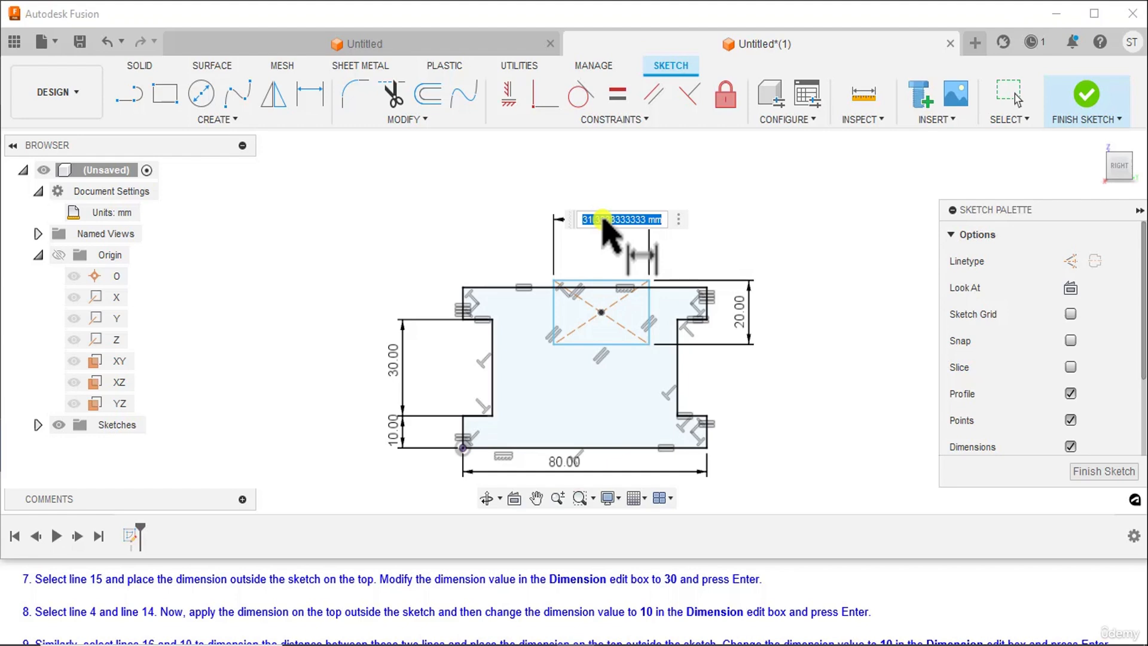
{"action": "type", "text": "30"}
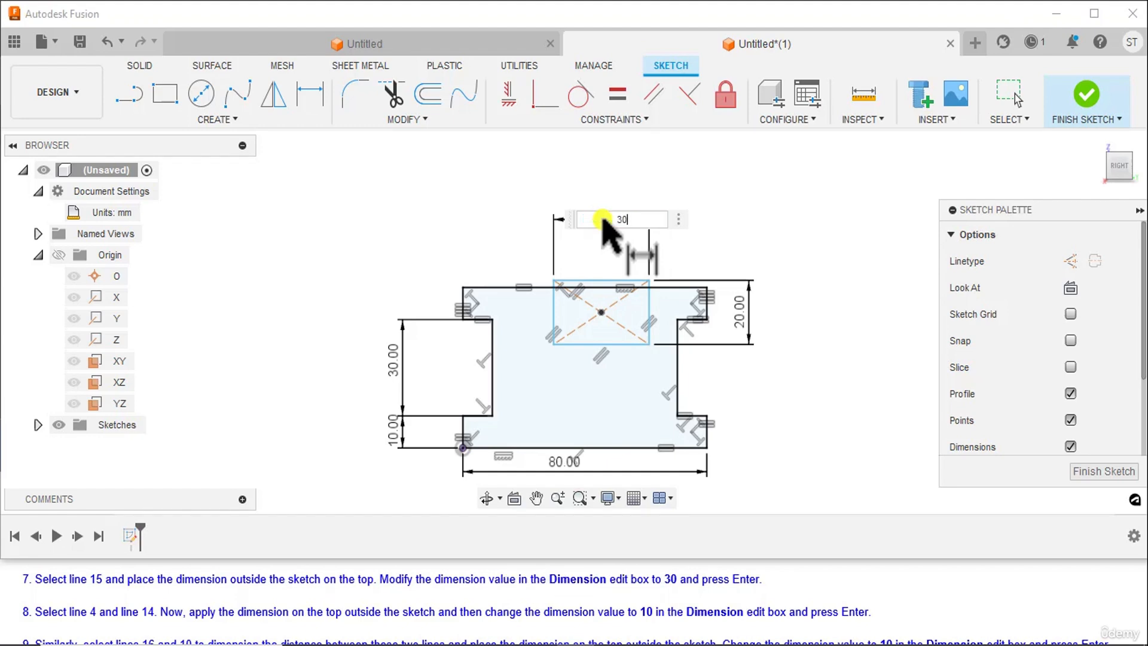
{"action": "key", "text": "Return"}
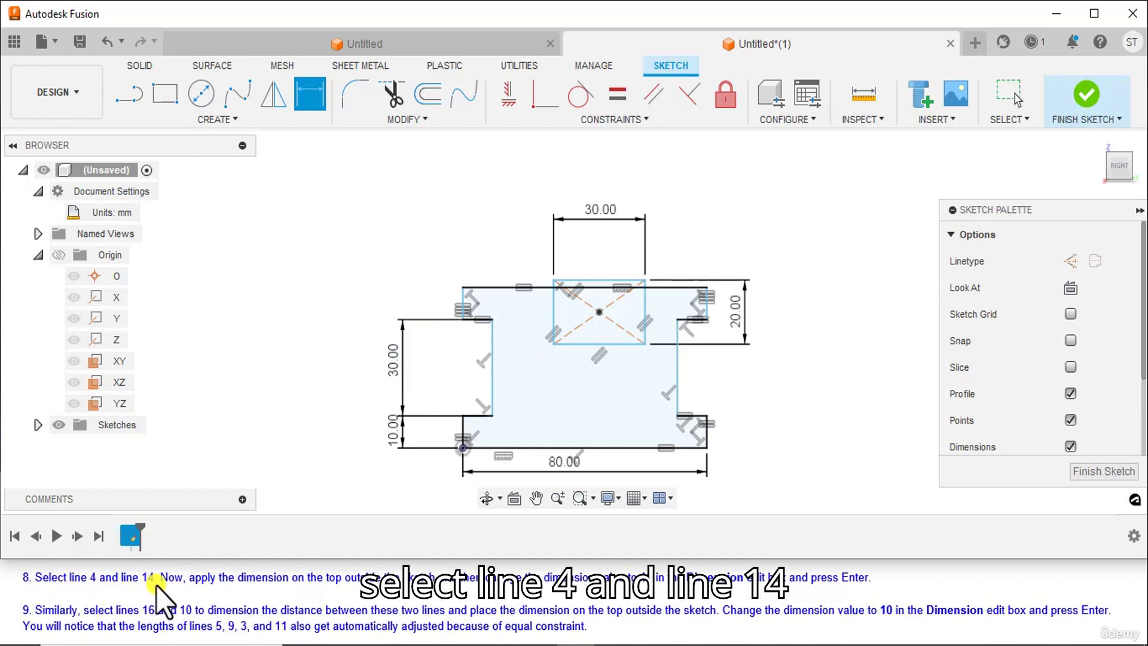
Dimension the horizontal distance between the left web edge and the inner rectangle's left edge at 10 mm, placed above the sketch
{"action": "left_click", "coordinate": [490, 352]}
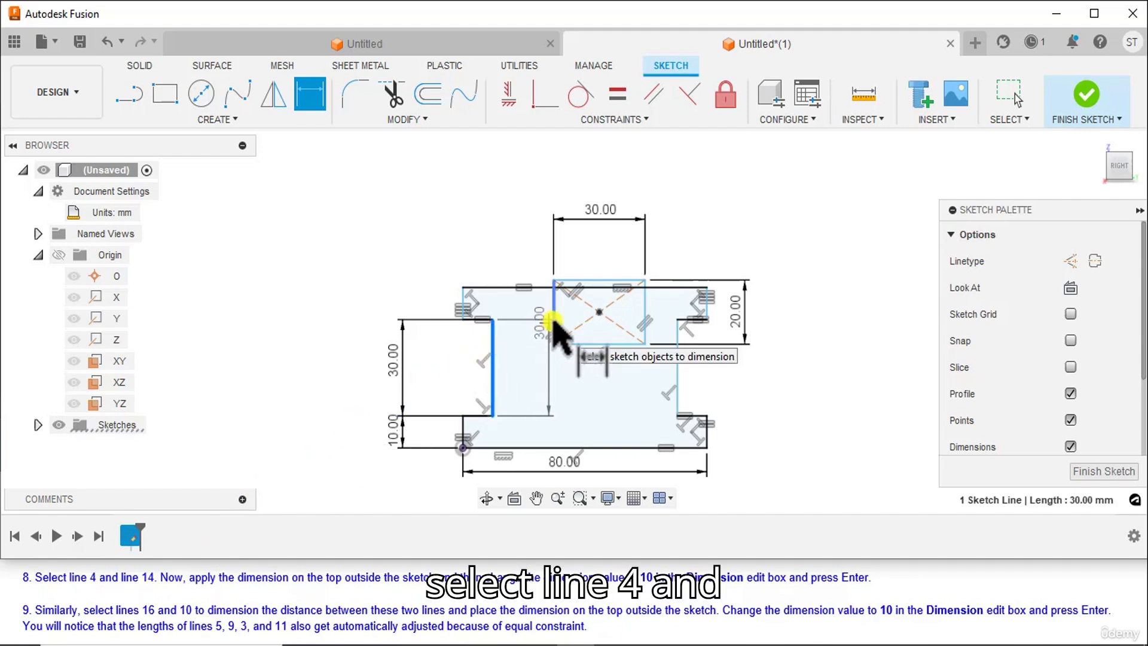
{"action": "left_click", "coordinate": [553, 322]}
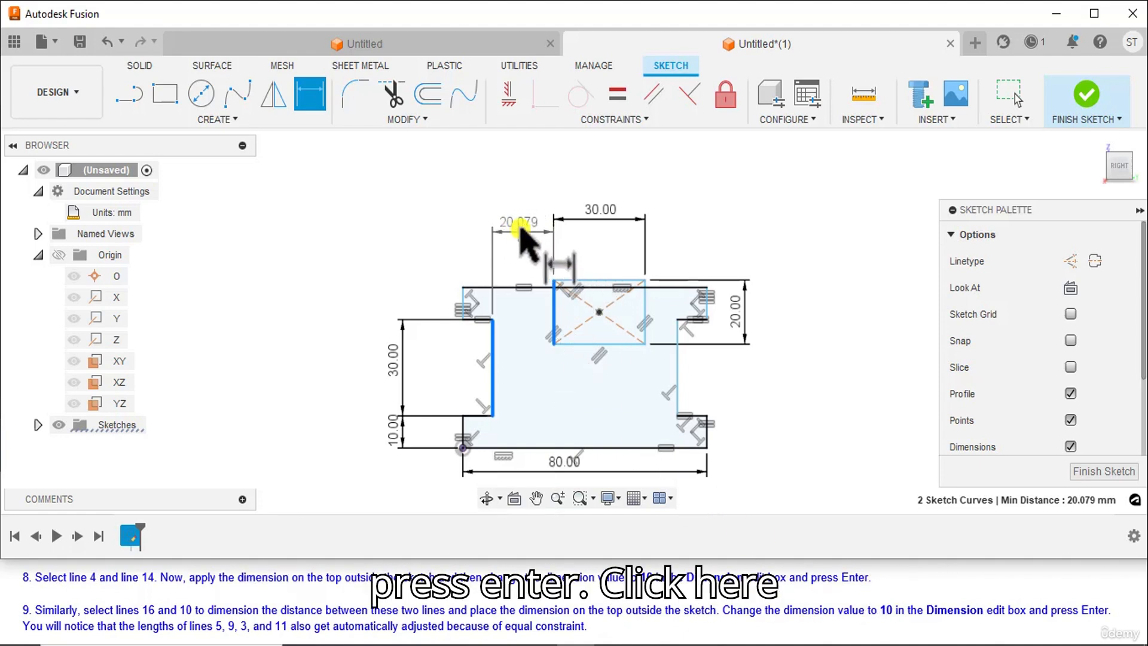
{"action": "left_click", "coordinate": [525, 221]}
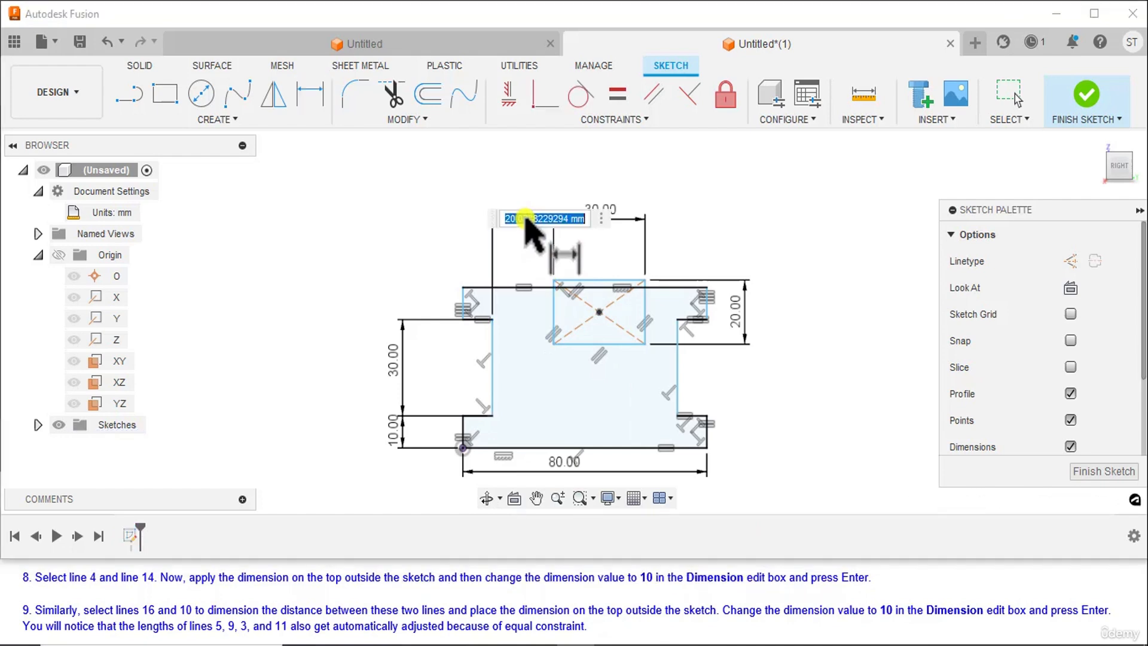
{"action": "type", "text": "10"}
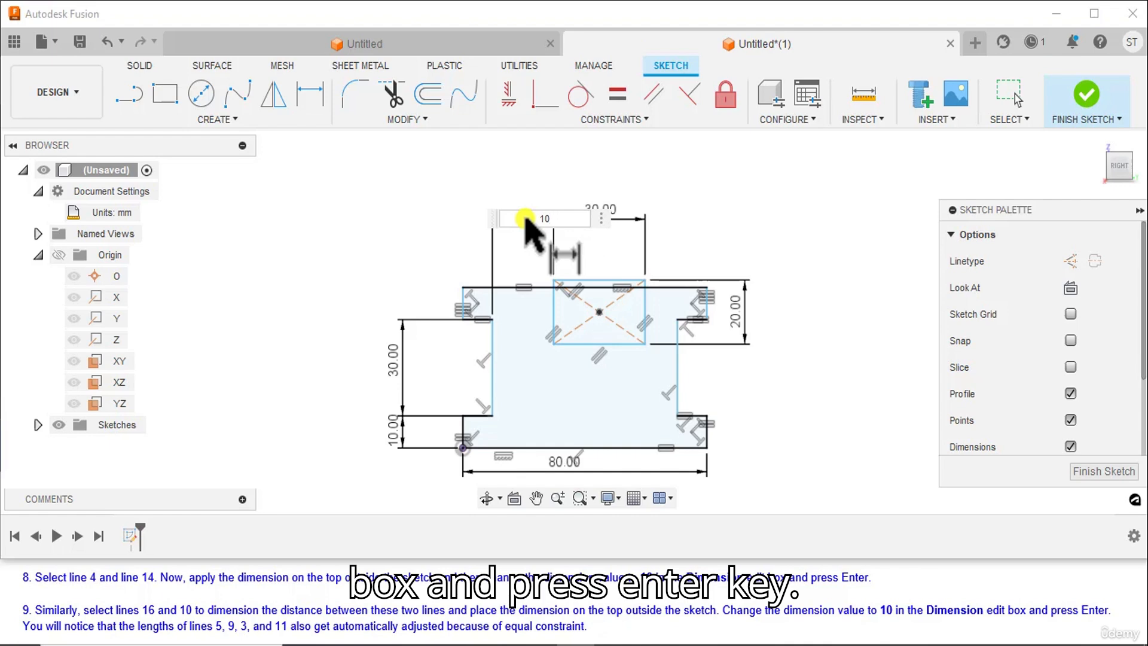
{"action": "key", "text": "Return"}
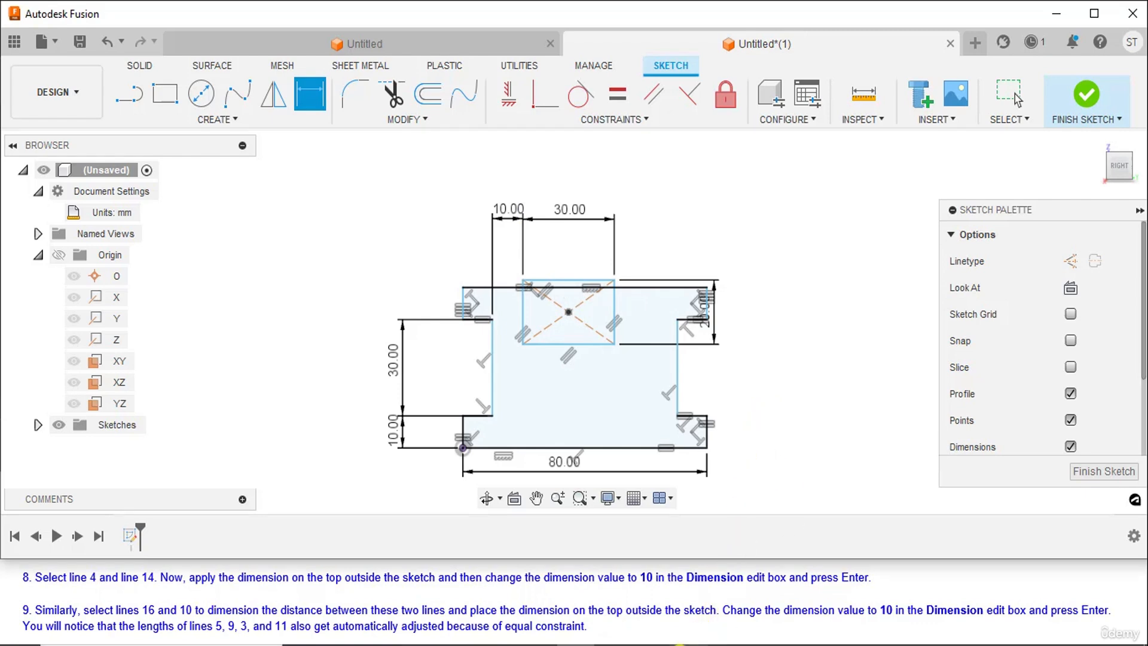
Check the line numbers in Paint and dimension the distance from the inner rectangle's right edge to the right web edge at 10 mm, above the sketch
{"action": "left_click", "coordinate": [680, 645]}
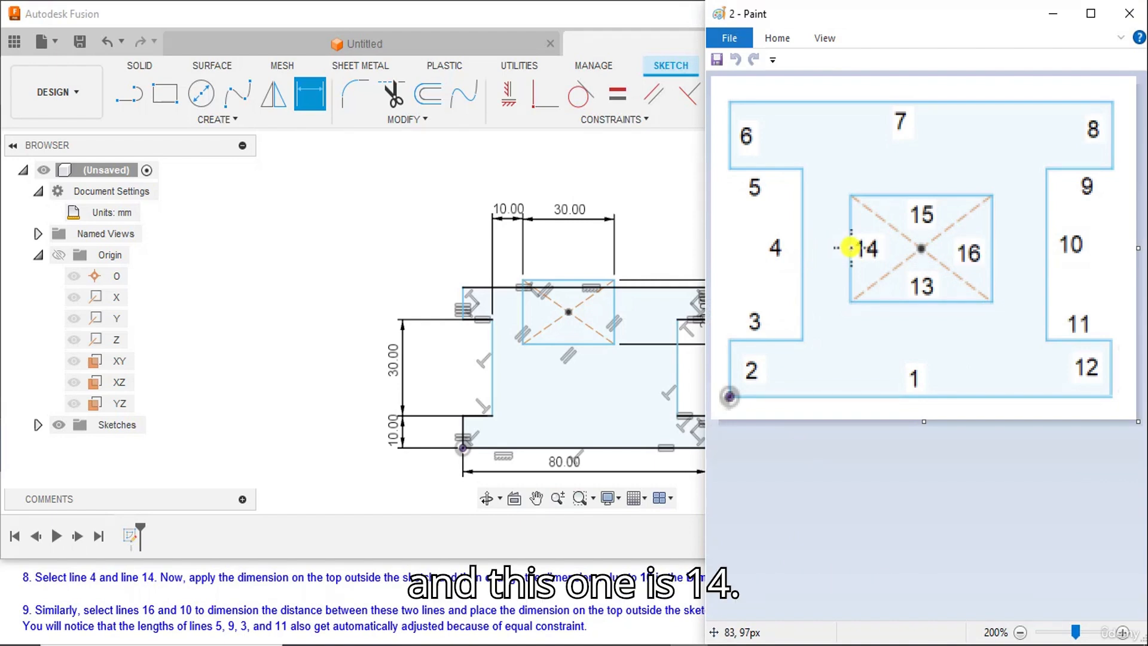
{"action": "left_click", "coordinate": [688, 645]}
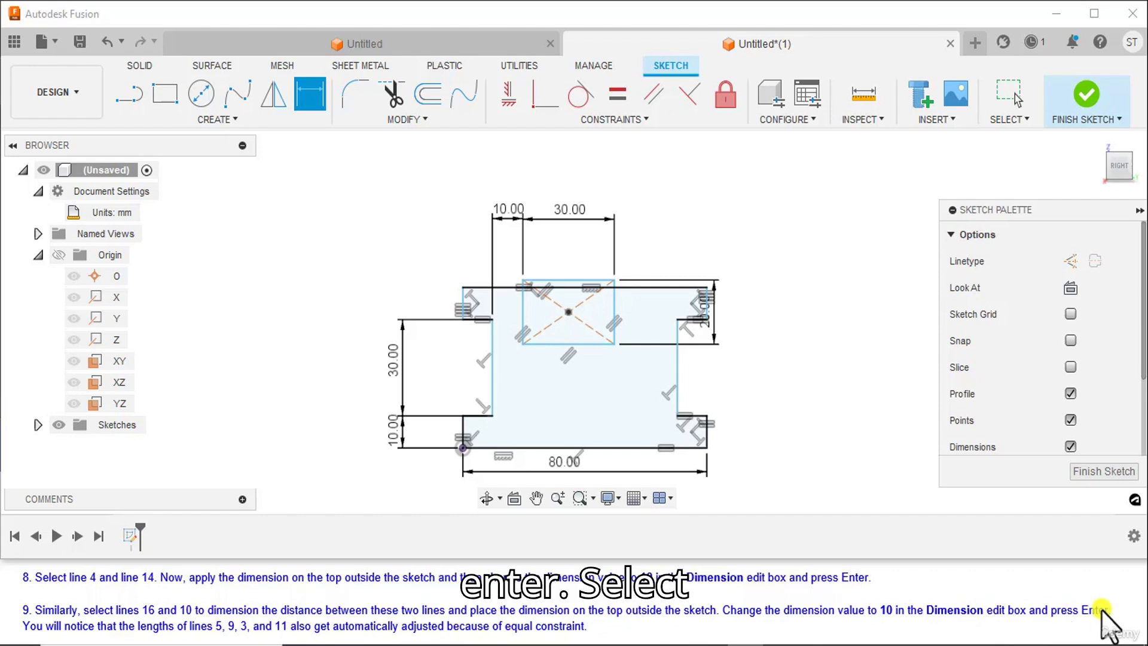
{"action": "left_click", "coordinate": [614, 312]}
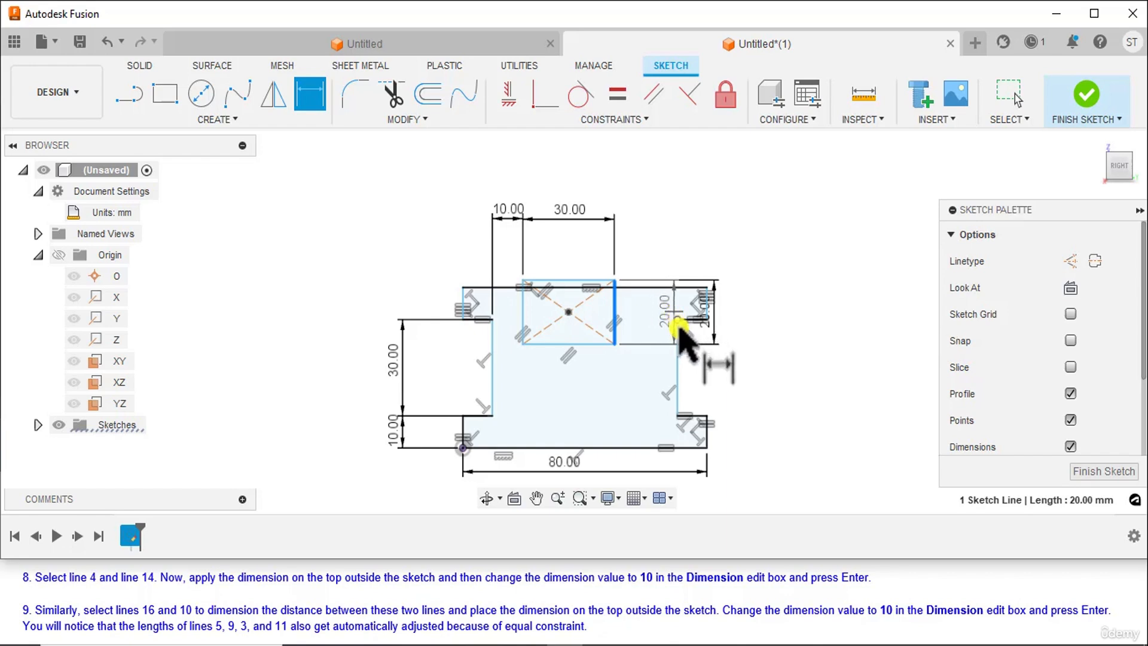
{"action": "left_click", "coordinate": [678, 333]}
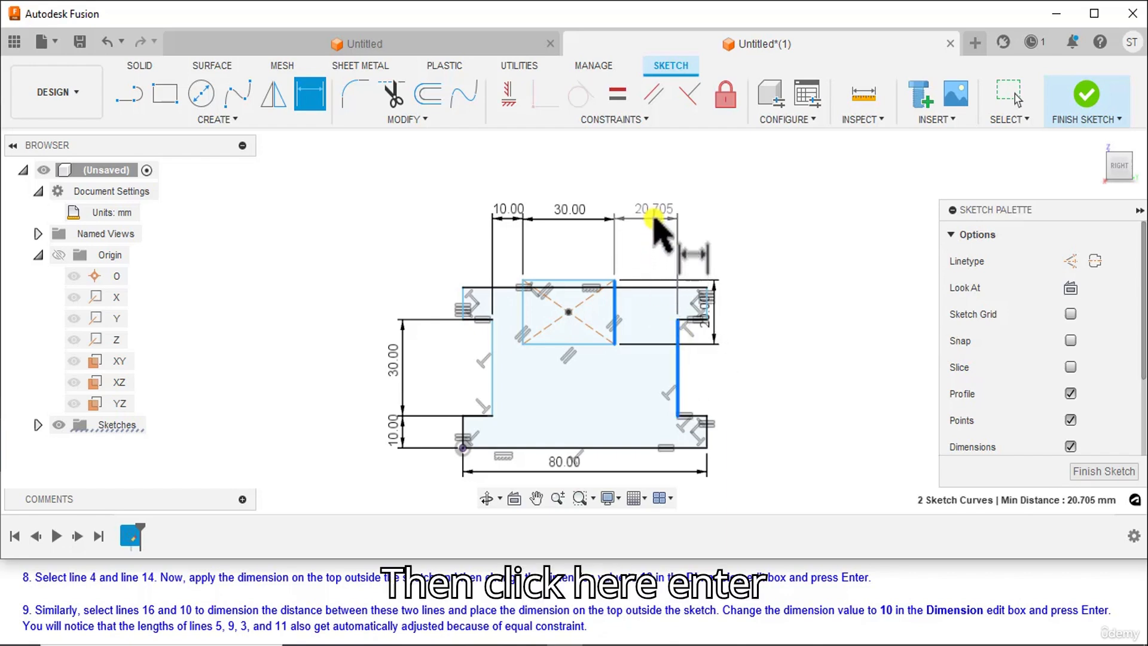
{"action": "left_click", "coordinate": [654, 220]}
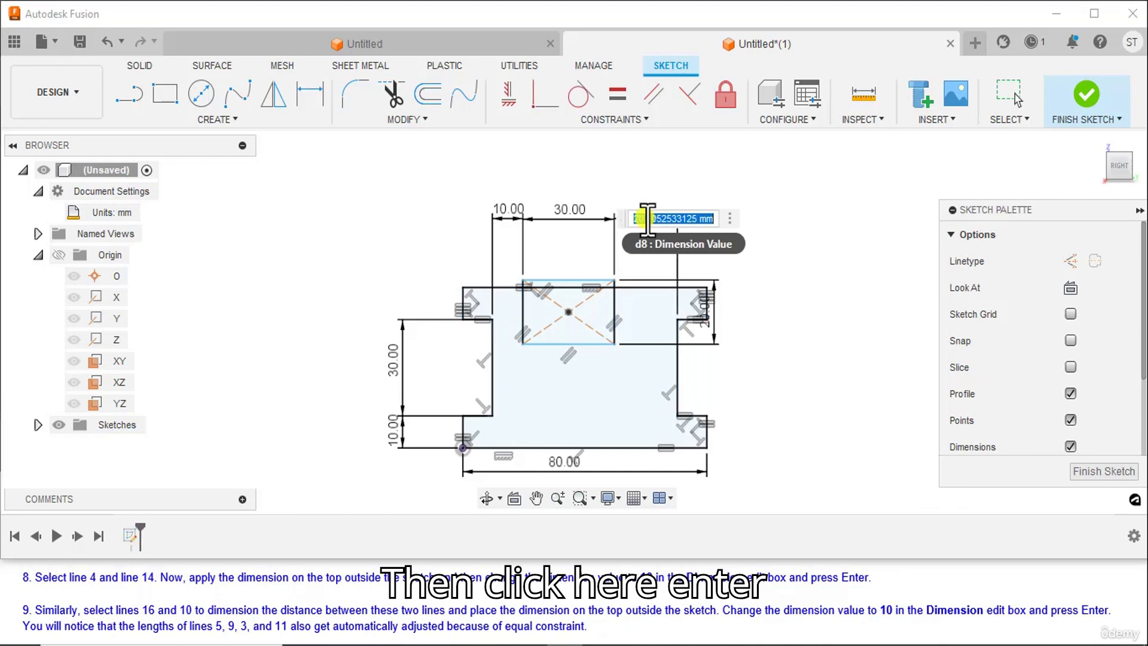
{"action": "type", "text": "10"}
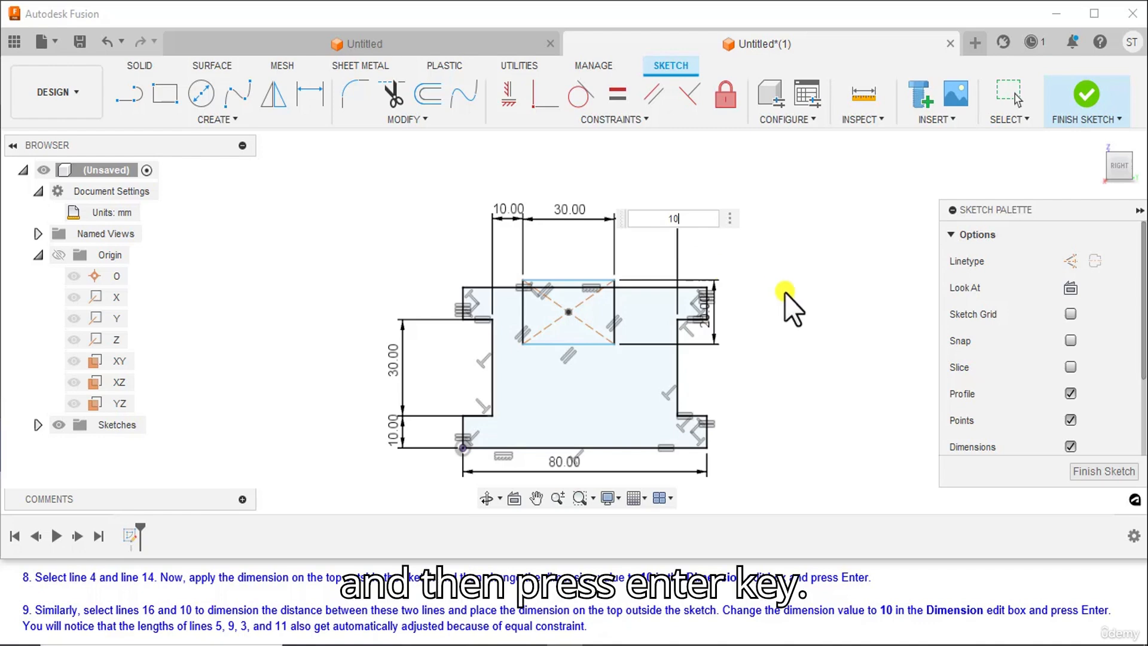
{"action": "key", "text": "Return"}
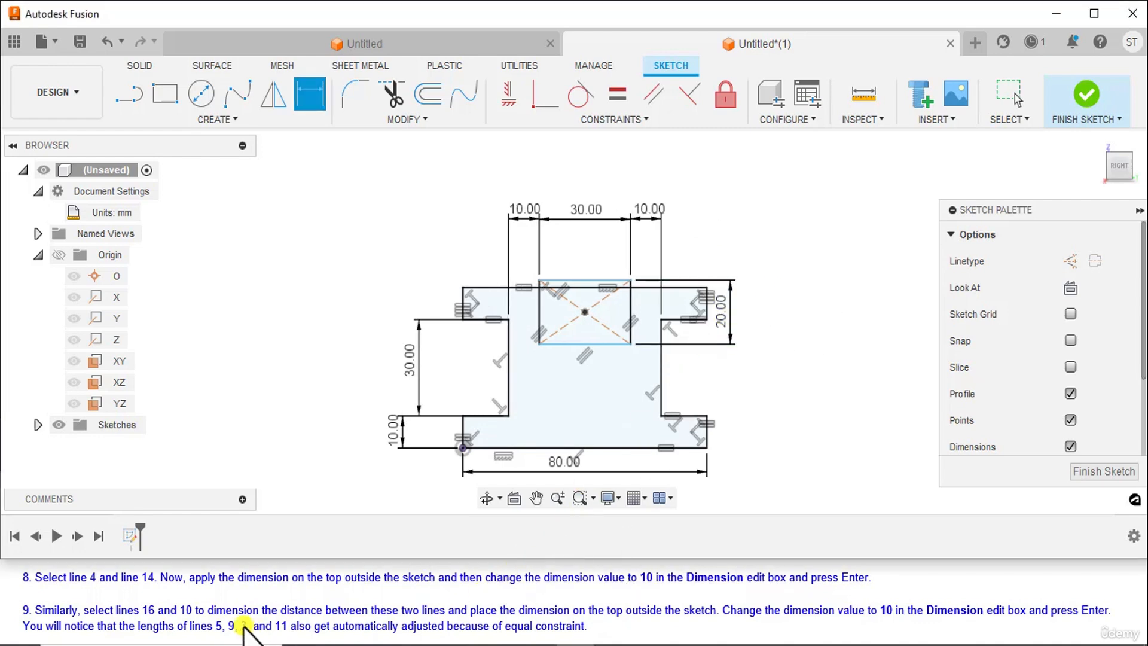
Dimension the vertical distance between the profile's bottom line and the inner rectangle's bottom edge at 15 mm, placed on the sketch's right
{"action": "scroll", "coordinate": [227, 604], "scroll_direction": "down", "scroll_amount": 1}
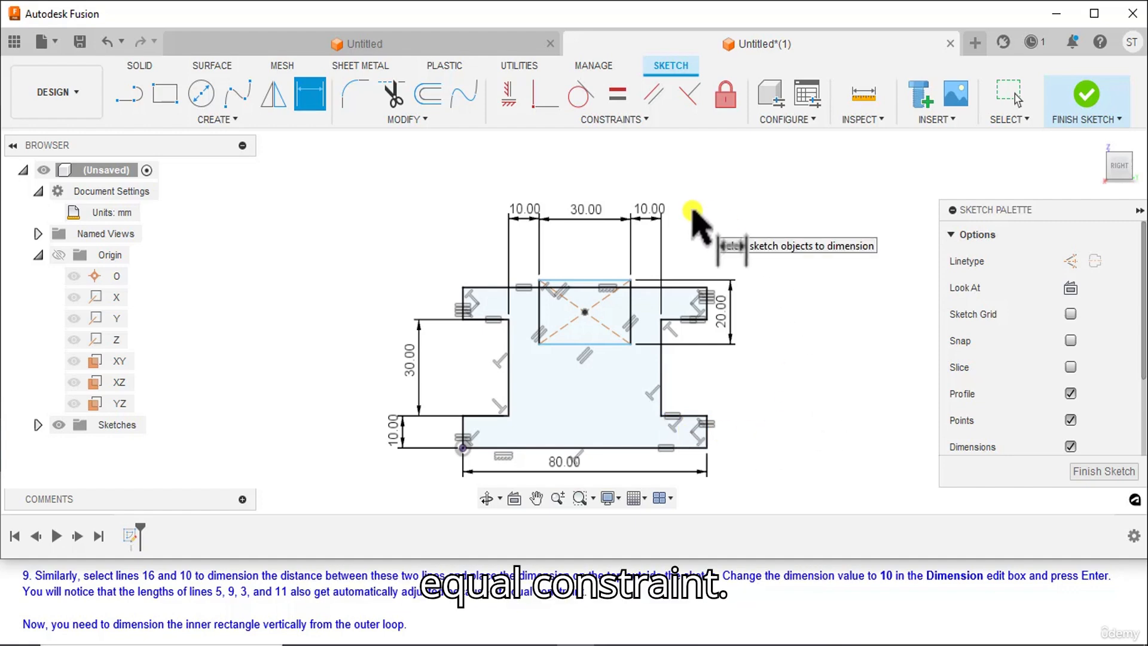
{"action": "scroll", "coordinate": [370, 601], "scroll_direction": "down", "scroll_amount": 1}
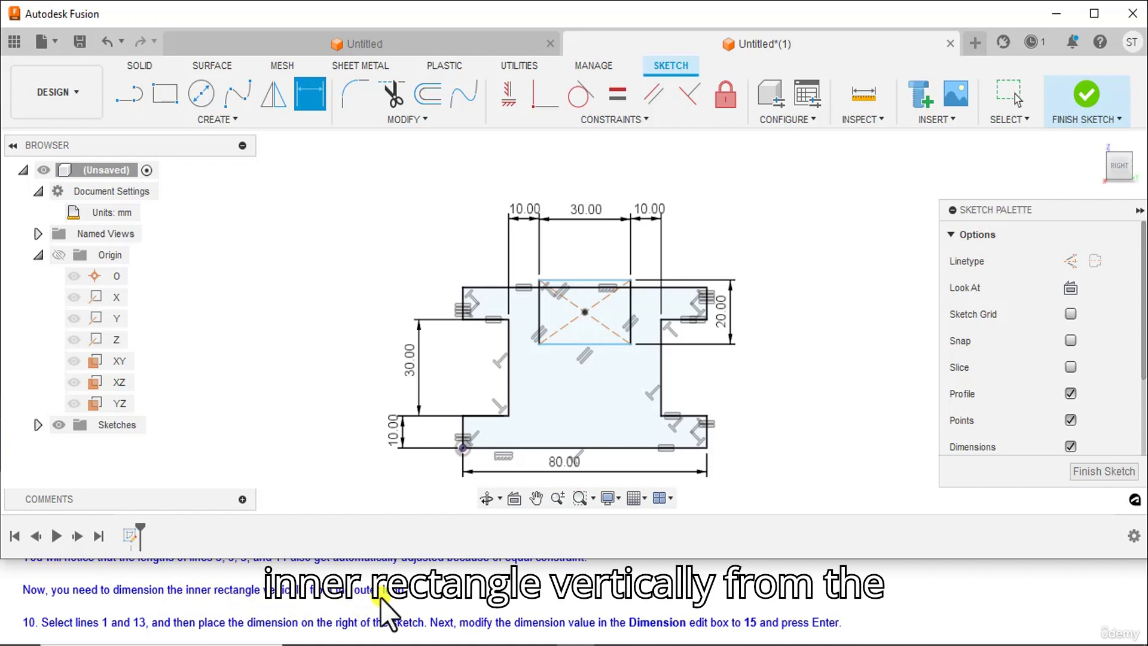
{"action": "scroll", "coordinate": [213, 595], "scroll_direction": "down", "scroll_amount": 1}
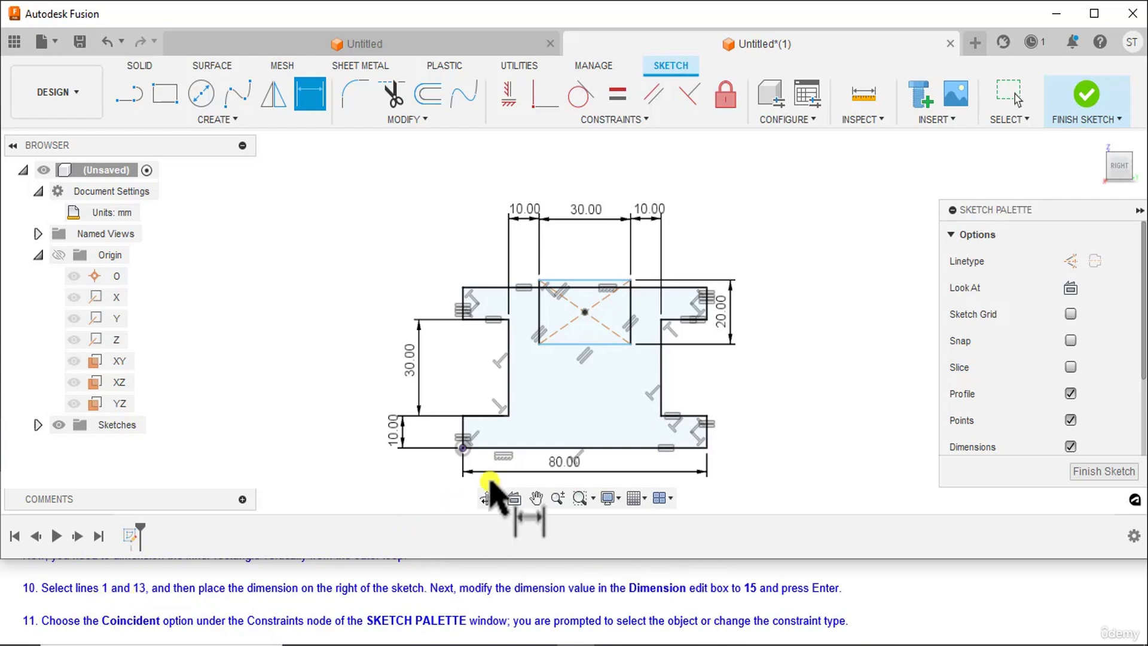
{"action": "left_click", "coordinate": [541, 447]}
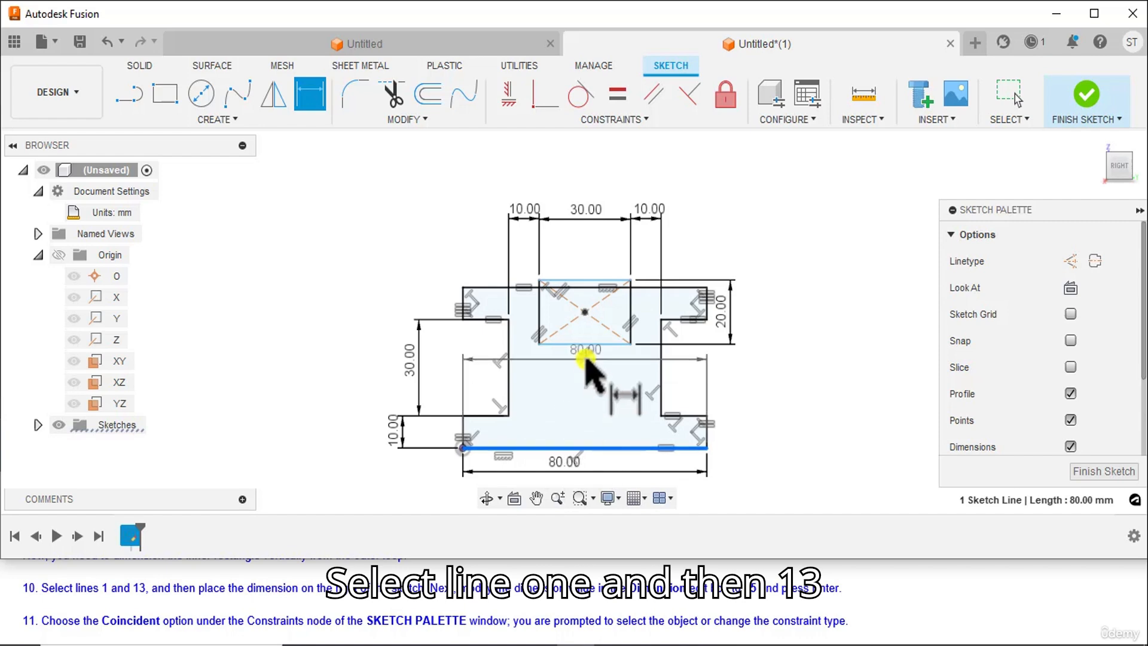
{"action": "left_click", "coordinate": [581, 345]}
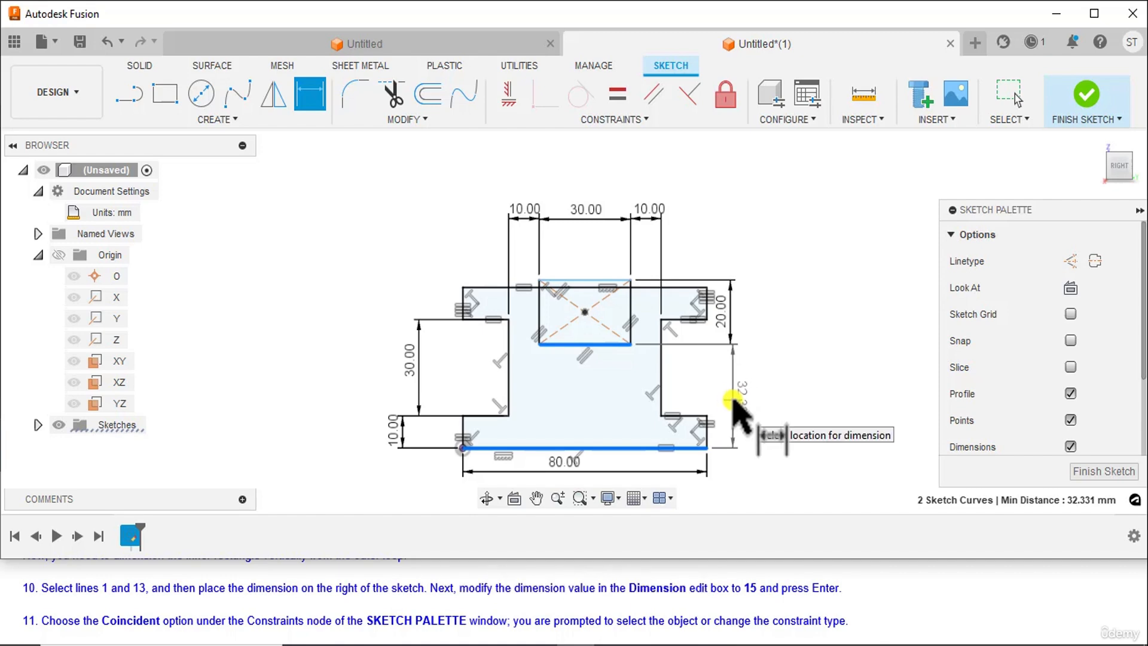
{"action": "left_click", "coordinate": [730, 399]}
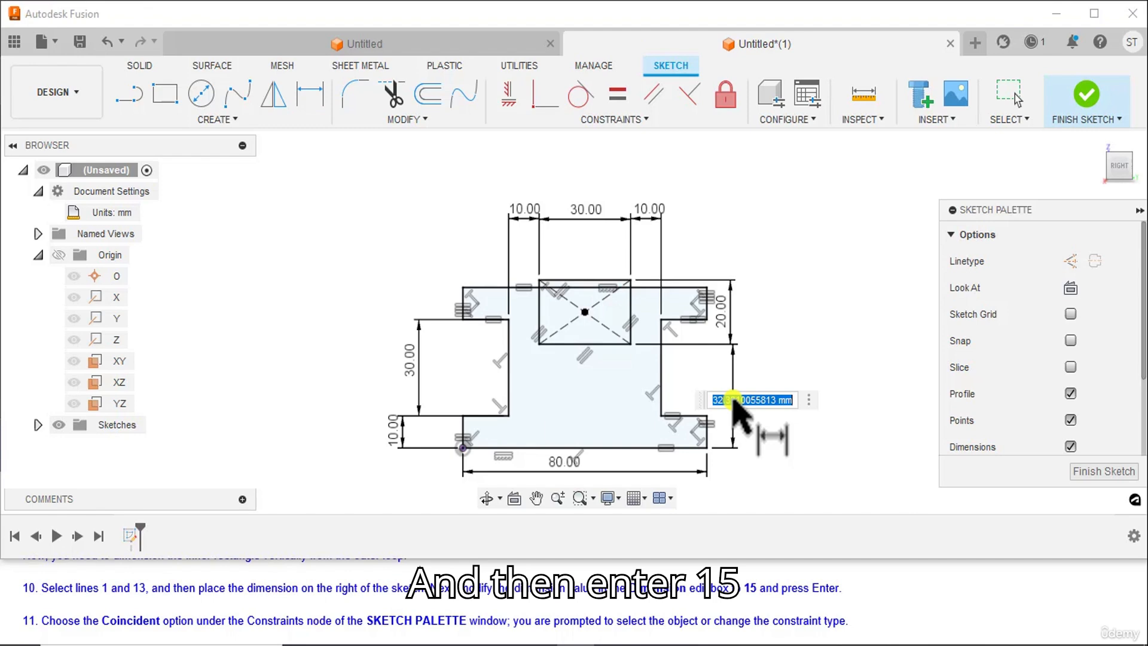
{"action": "type", "text": "15"}
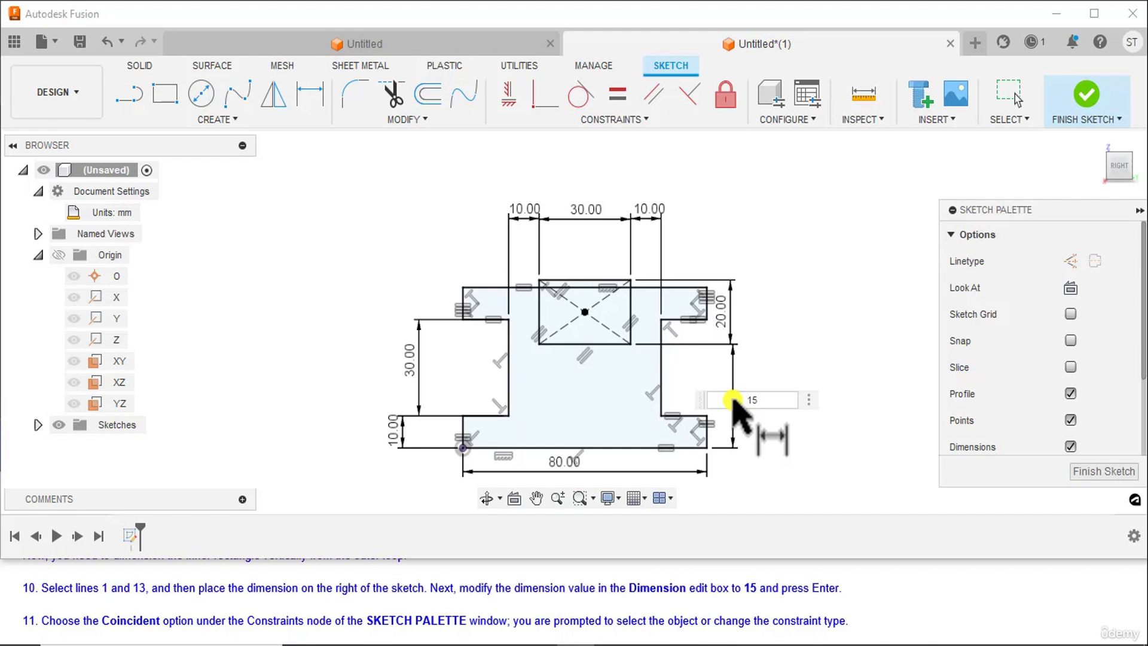
{"action": "key", "text": "Return"}
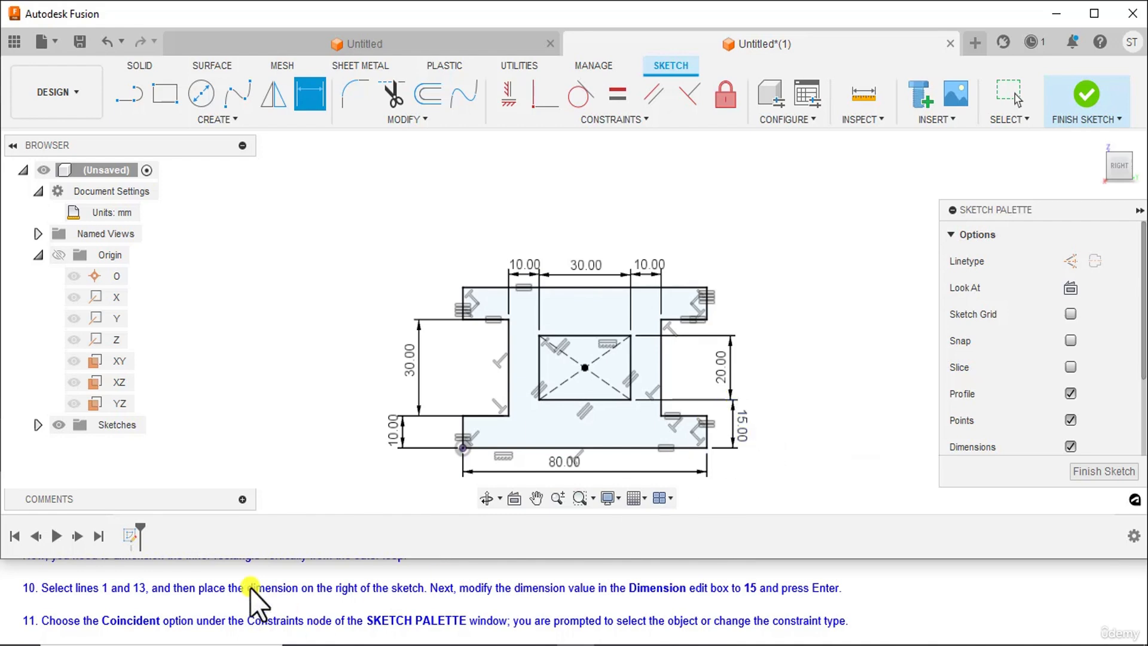
Read the written instructions on making the sketch's lower-left vertex coincident with the origin and on saving the sketch
{"action": "scroll", "coordinate": [247, 590], "scroll_direction": "down", "scroll_amount": 1}
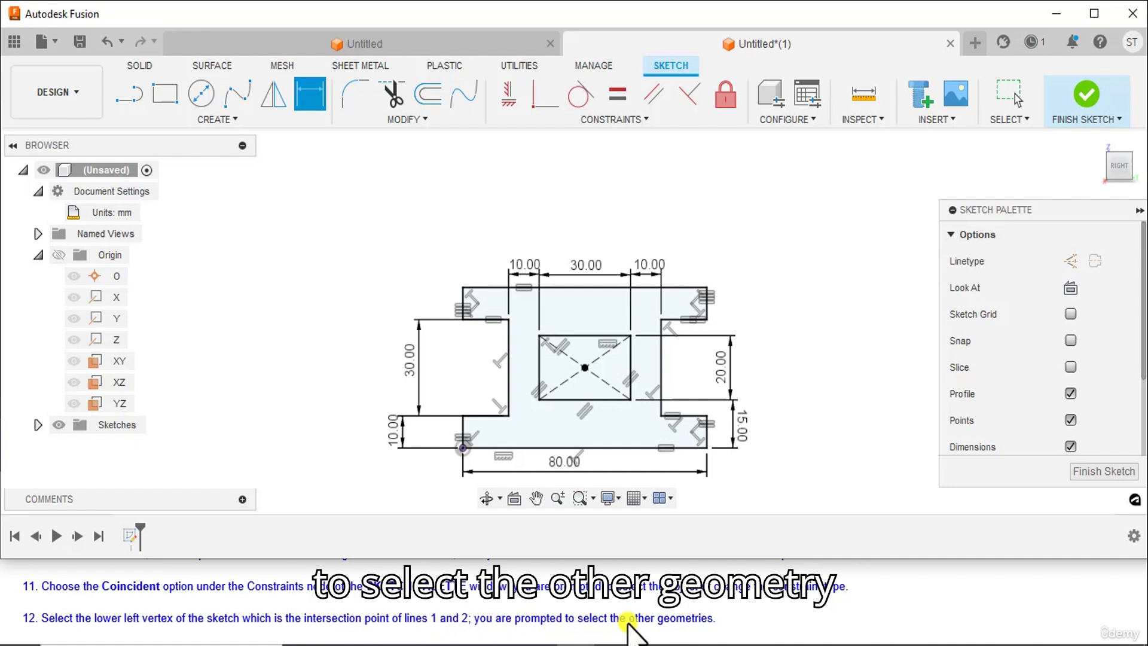
{"action": "scroll", "coordinate": [661, 617], "scroll_direction": "down", "scroll_amount": 1}
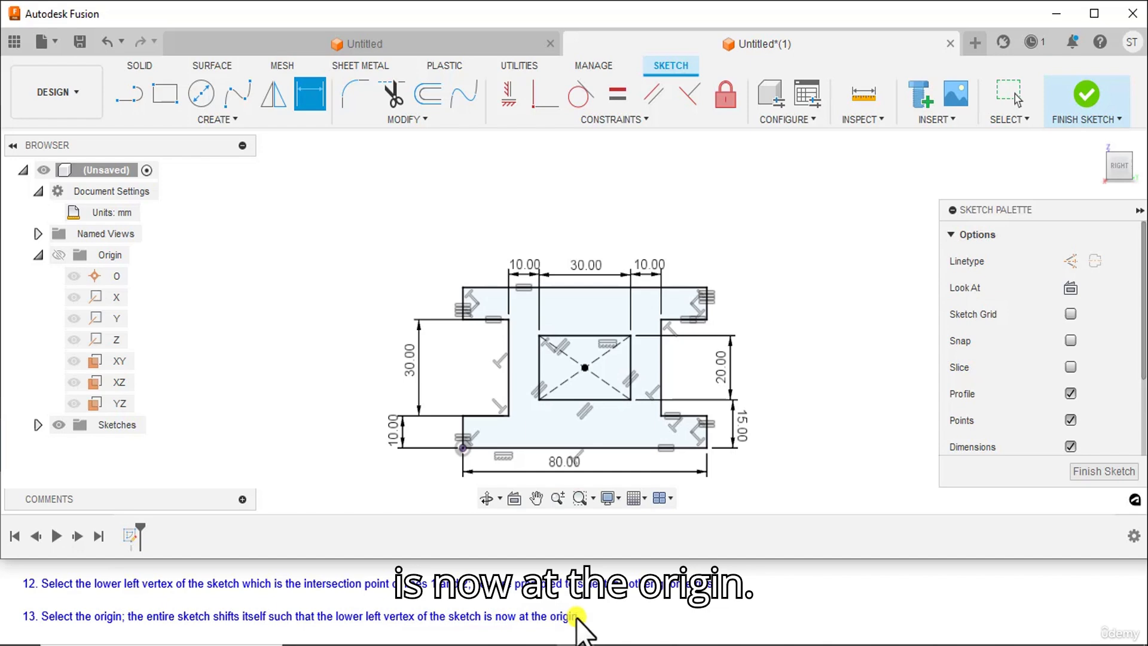
{"action": "scroll", "coordinate": [363, 594], "scroll_direction": "up", "scroll_amount": 1}
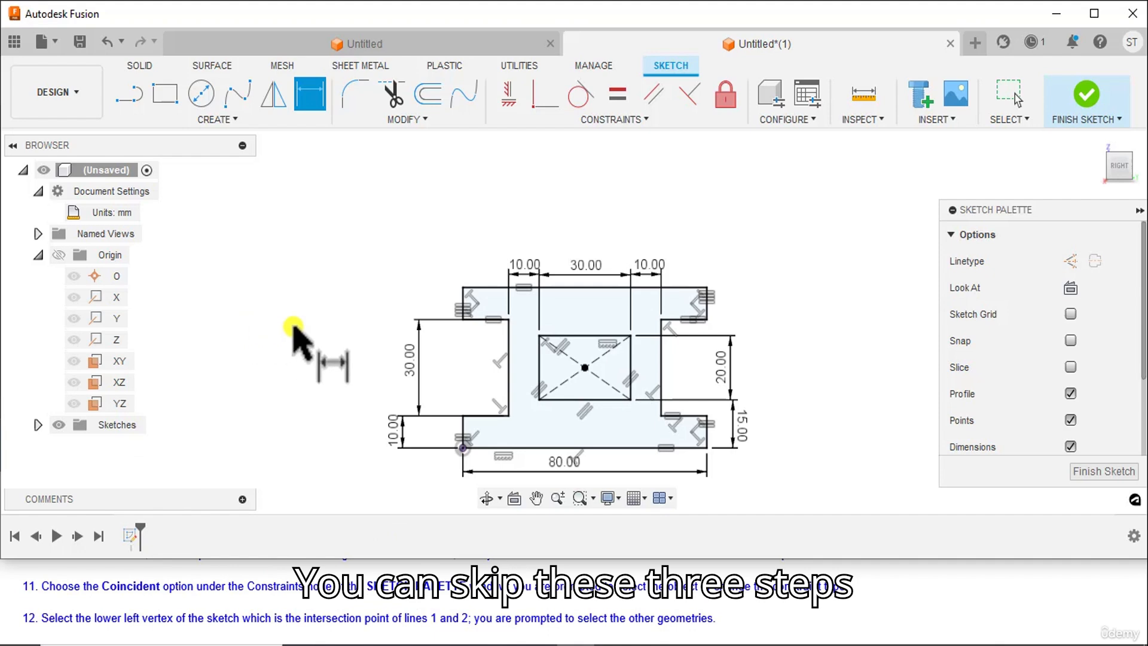
{"action": "scroll", "coordinate": [123, 635], "scroll_direction": "down", "scroll_amount": 1}
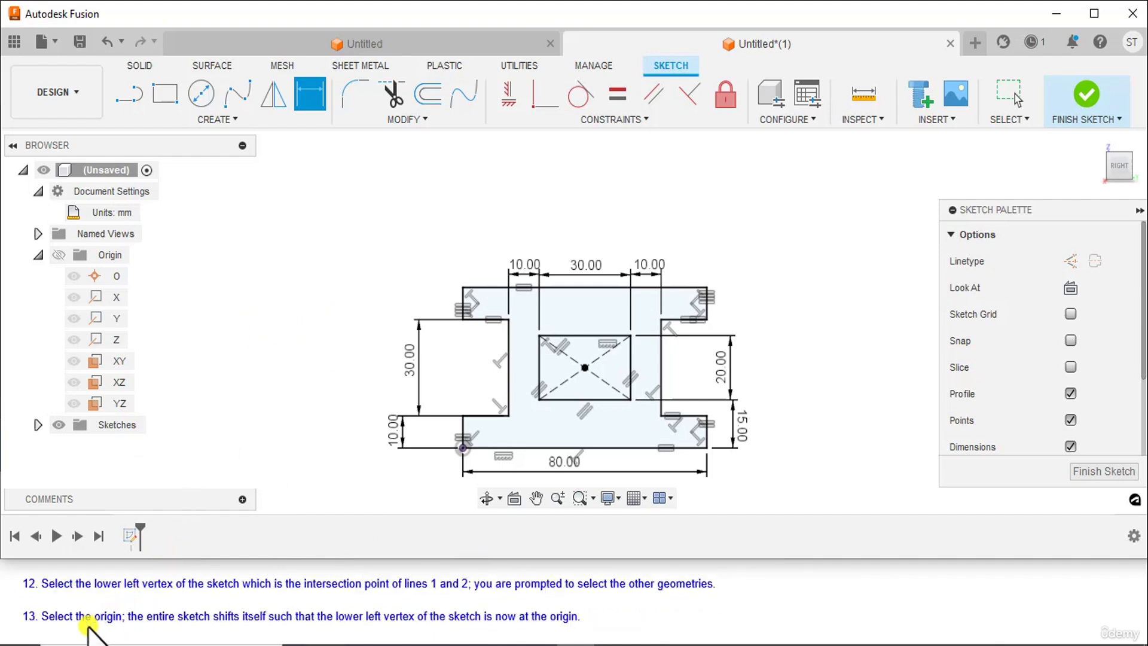
{"action": "scroll", "coordinate": [95, 615], "scroll_direction": "up", "scroll_amount": 1}
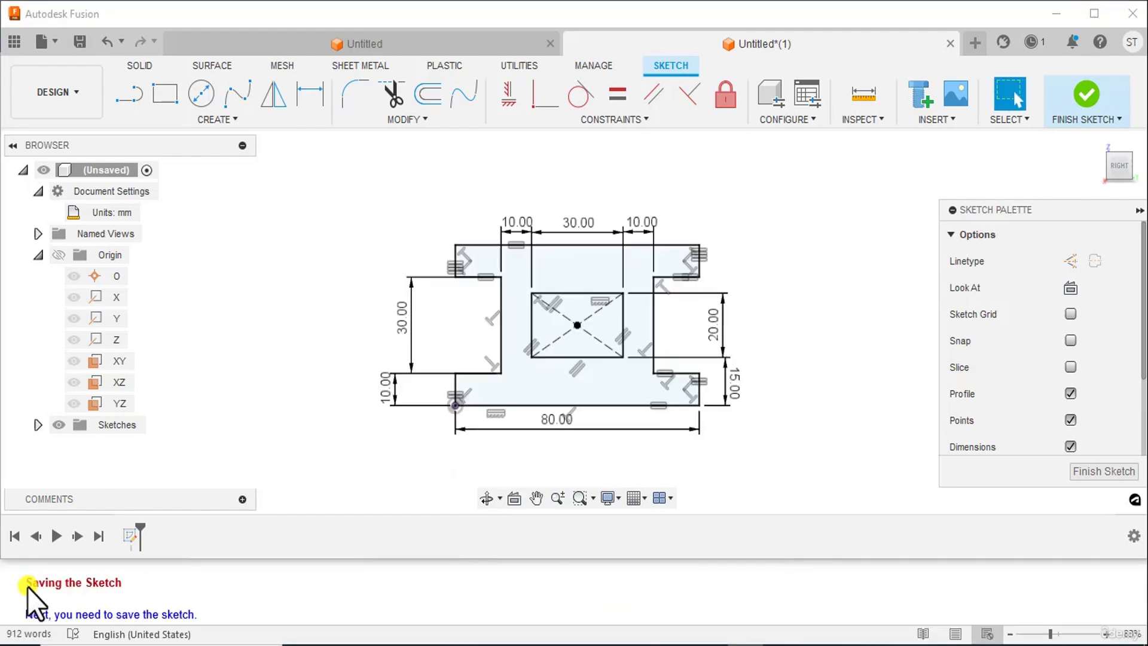
{"action": "scroll", "coordinate": [128, 586], "scroll_direction": "down", "scroll_amount": 1}
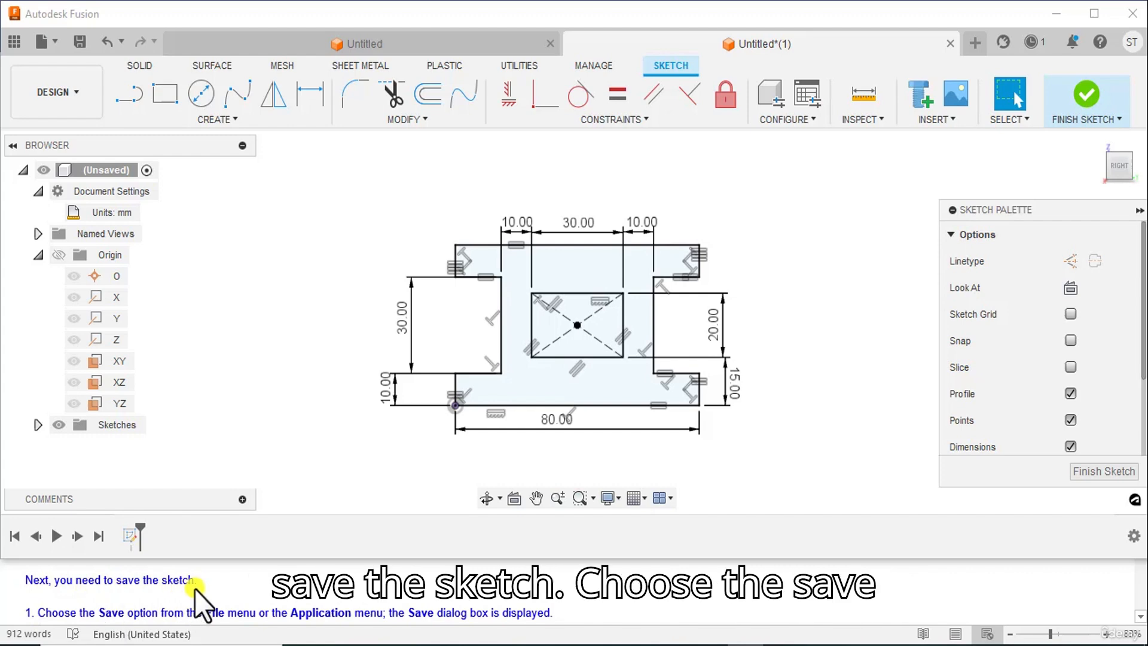
{"action": "scroll", "coordinate": [160, 592], "scroll_direction": "down", "scroll_amount": 1}
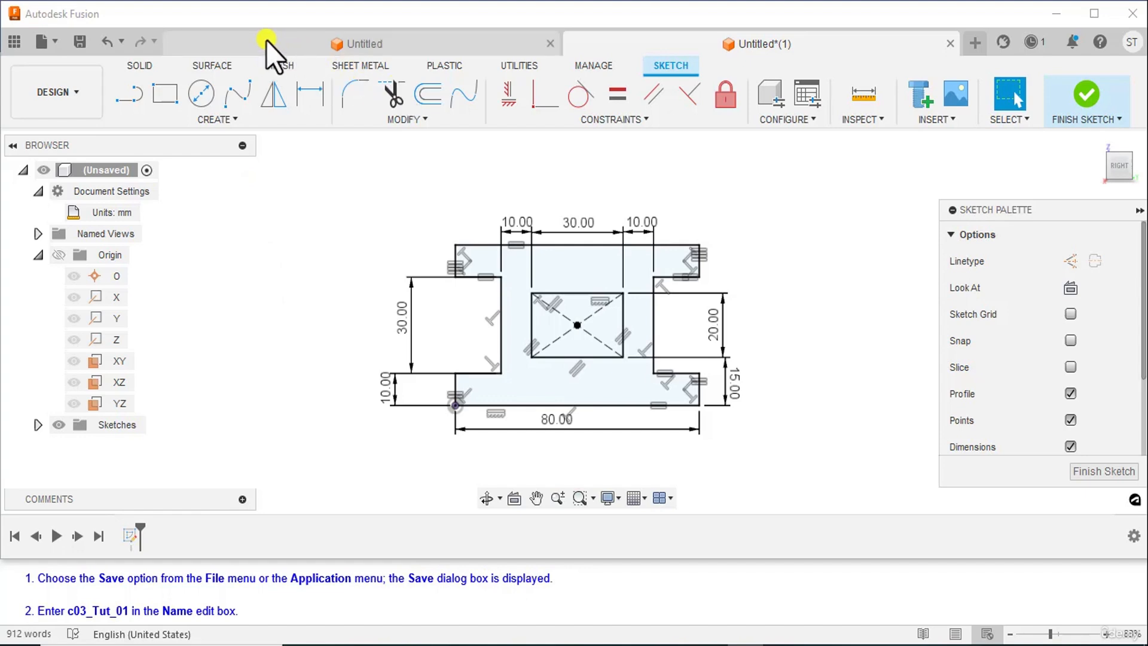
Start saving the design and enter c03_Tut_01 as its name
{"action": "left_click", "coordinate": [63, 41]}
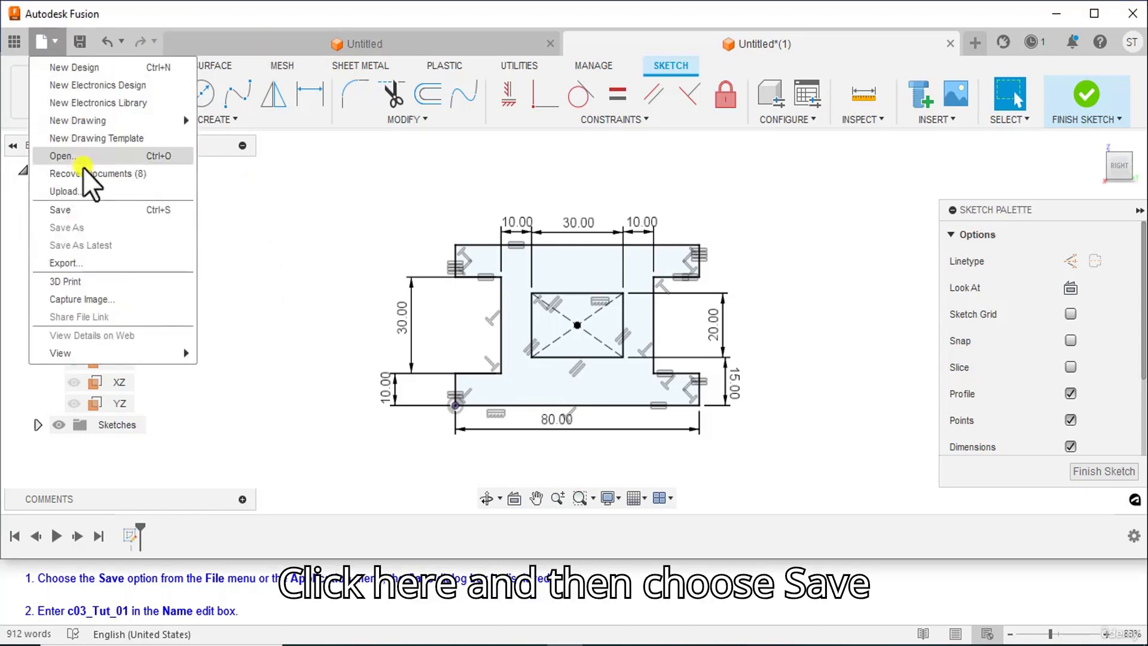
{"action": "left_click", "coordinate": [60, 209]}
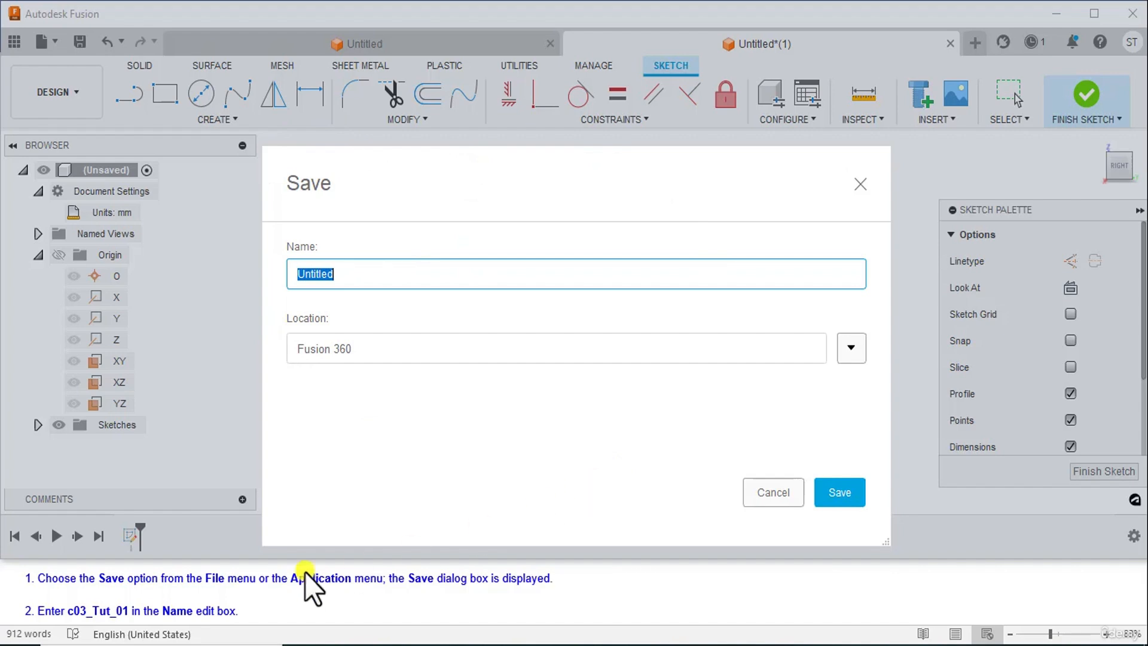
{"action": "scroll", "coordinate": [107, 602], "scroll_direction": "down", "scroll_amount": 1}
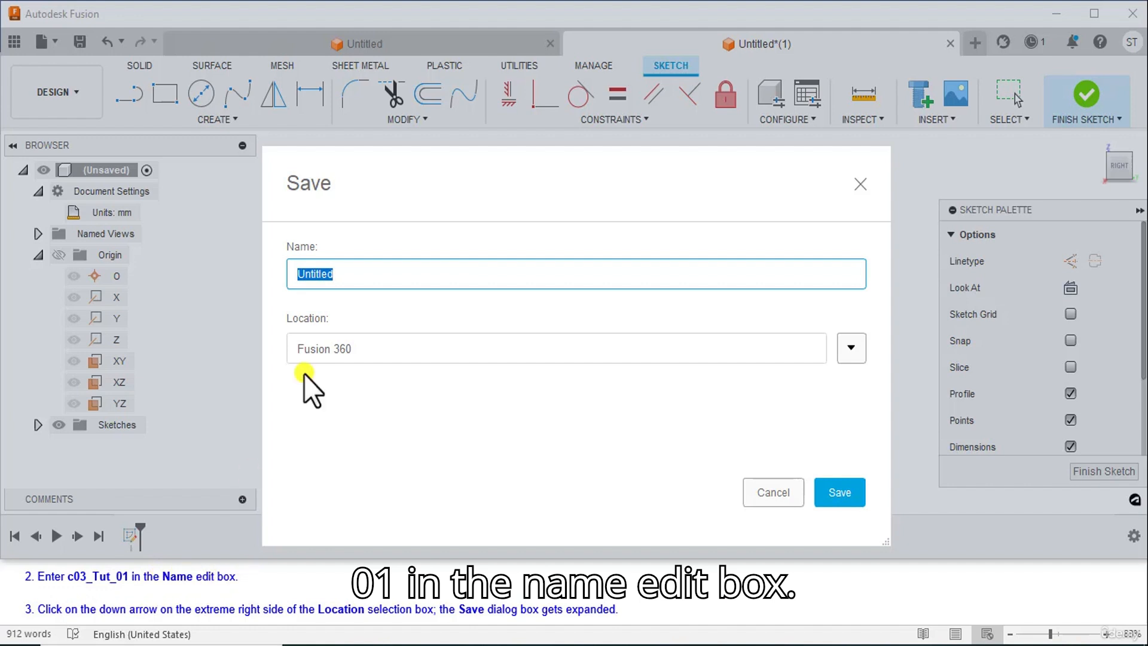
{"action": "left_click", "coordinate": [327, 274]}
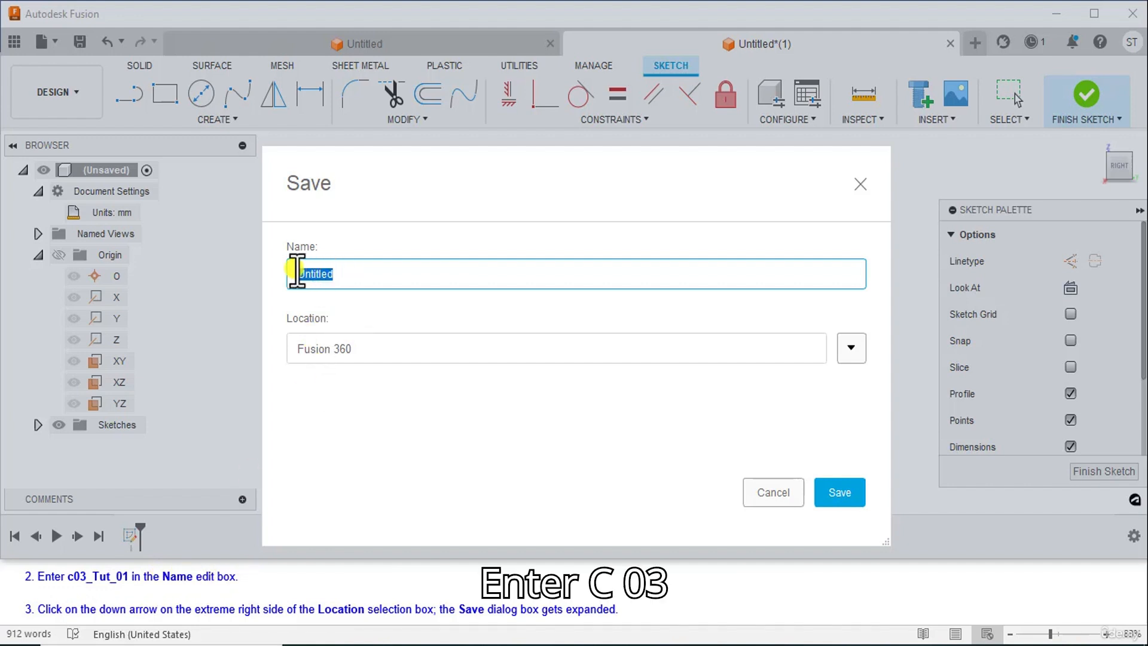
{"action": "type", "text": "c03_"}
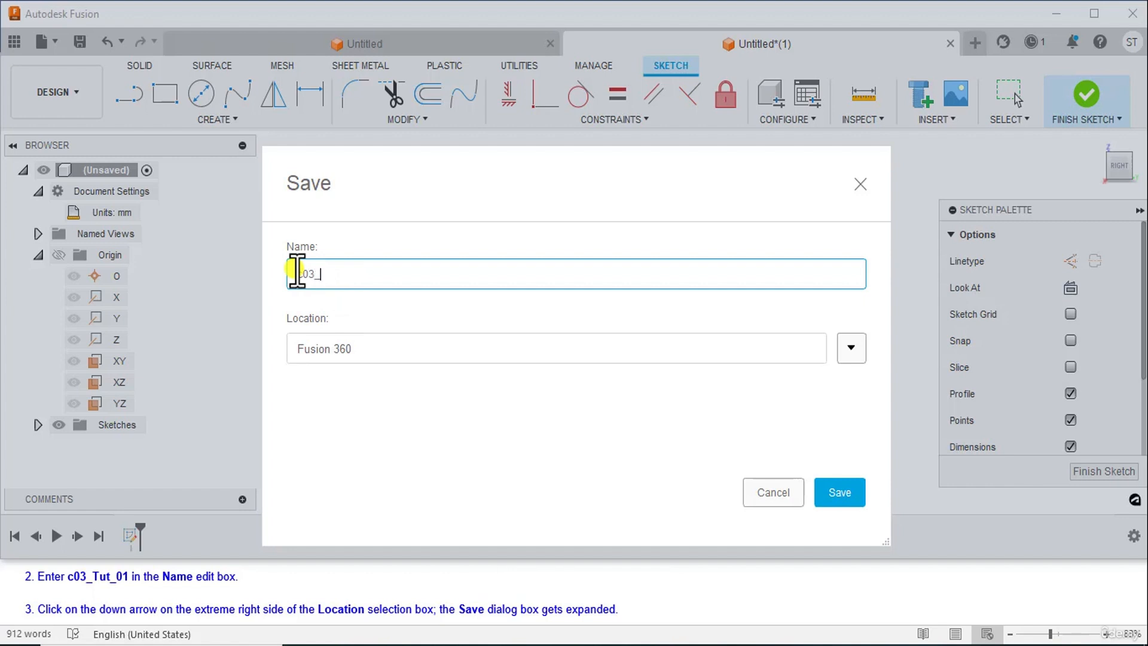
{"action": "type", "text": "Tut_01"}
Expand the save location choices, choose the CADCIM project as the location, and save the design
{"action": "scroll", "coordinate": [178, 583], "scroll_direction": "down", "scroll_amount": 1}
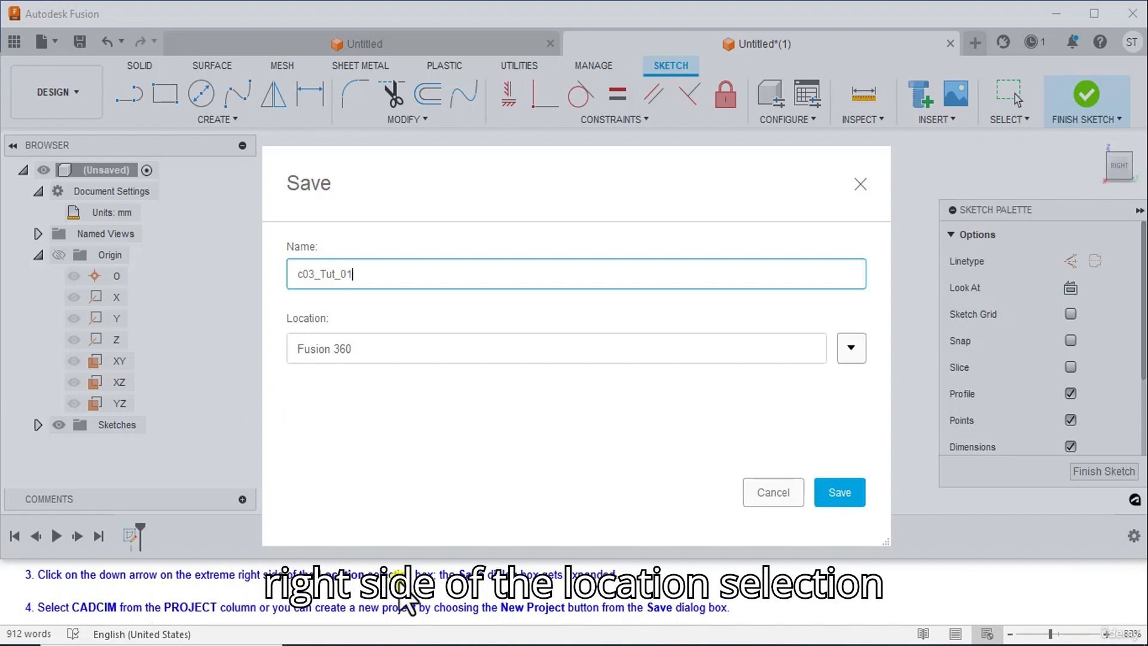
{"action": "left_click", "coordinate": [850, 351]}
{"action": "left_click_drag", "start_coordinate": [728, 193], "coordinate": [938, 97]}
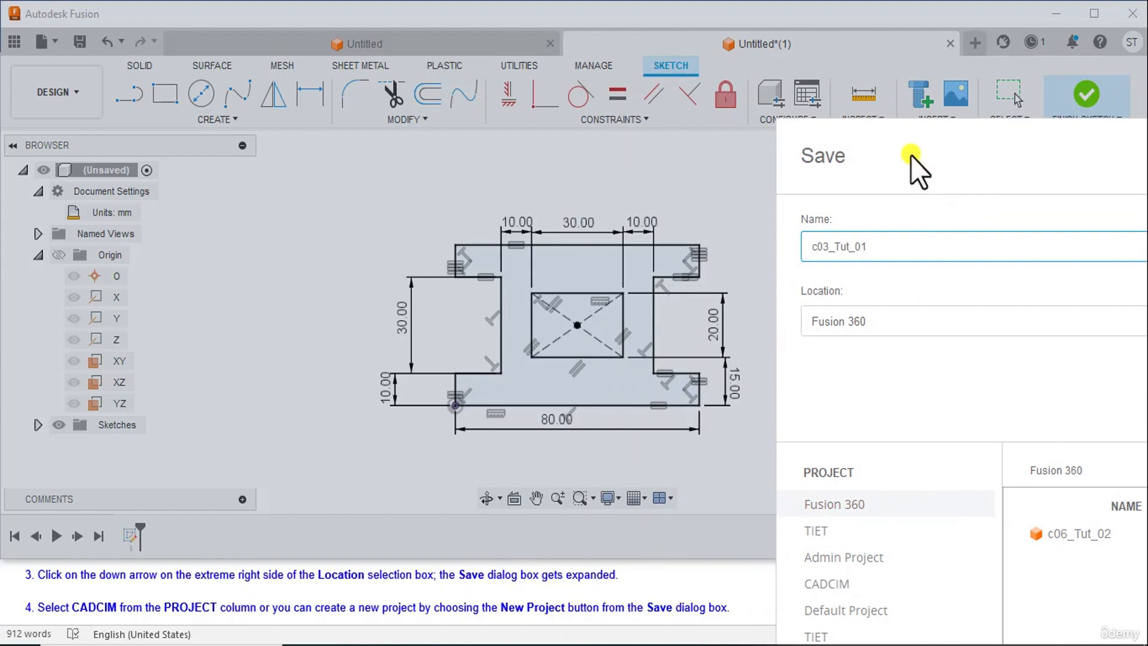
{"action": "left_click_drag", "start_coordinate": [910, 156], "coordinate": [644, 11]}
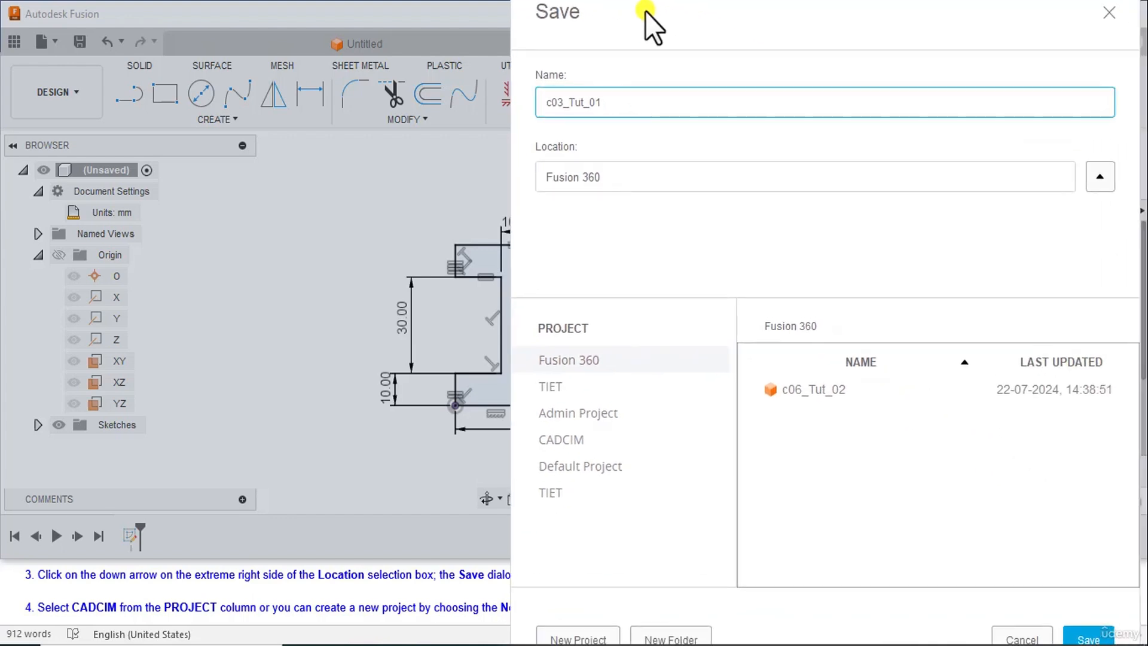
{"action": "left_click", "coordinate": [562, 440]}
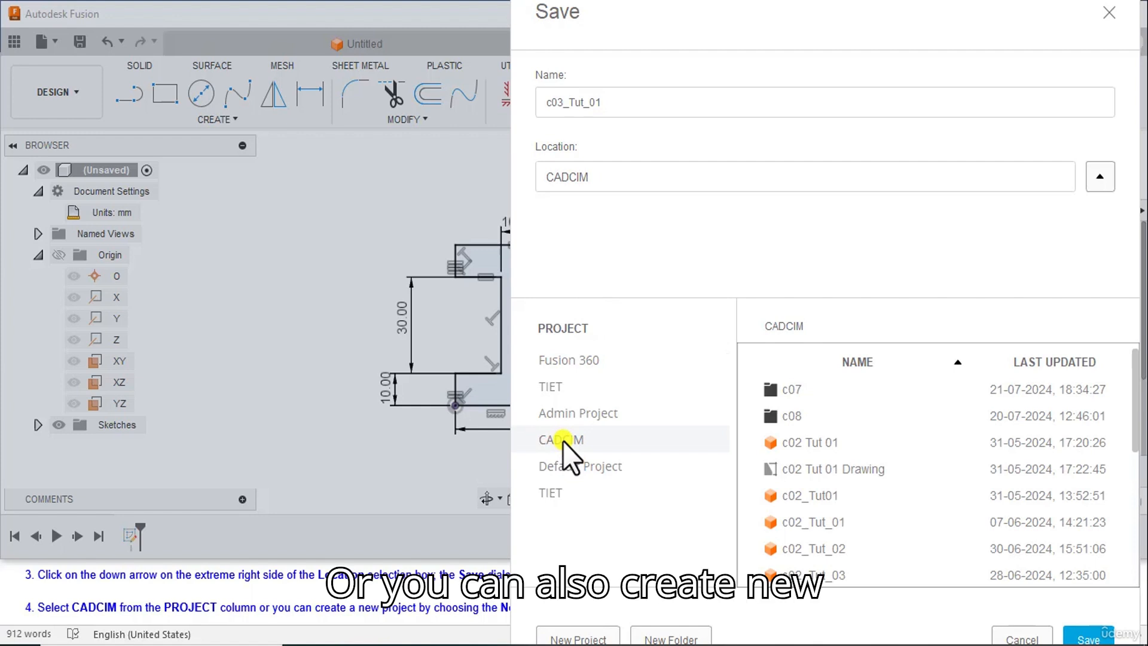
{"action": "mouse_move", "coordinate": [821, 45]}
{"action": "left_mouse_down"}
{"action": "mouse_move", "coordinate": [817, 30]}
{"action": "mouse_move", "coordinate": [827, 30]}
{"action": "left_mouse_up"}
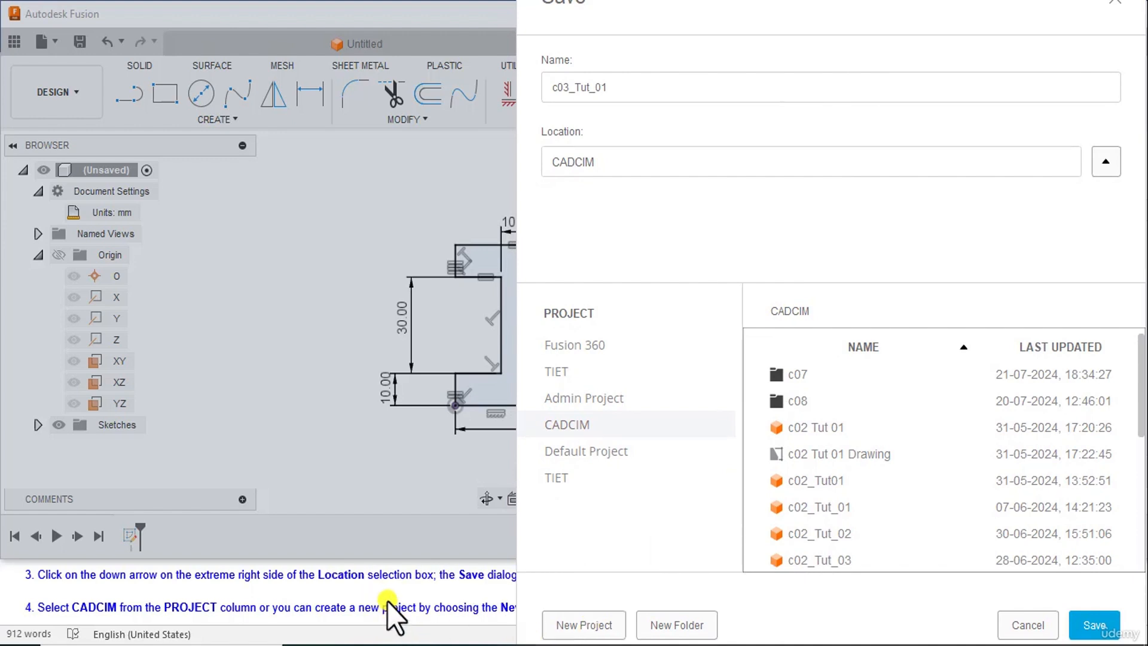
{"action": "scroll", "coordinate": [386, 601], "scroll_direction": "down", "scroll_amount": 1}
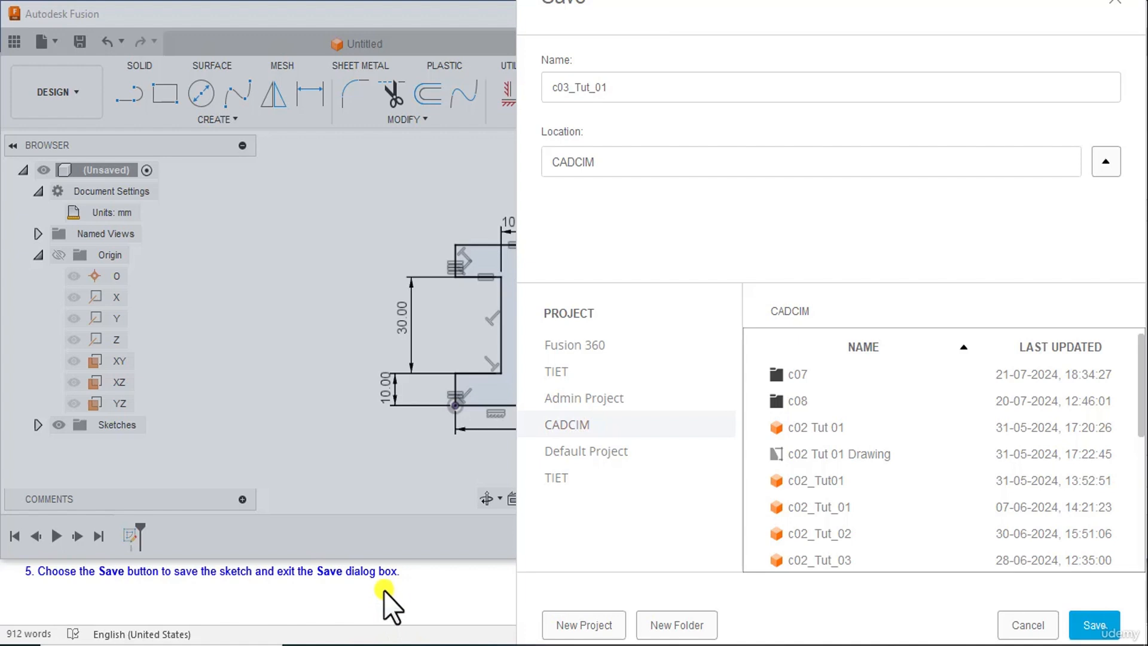
{"action": "scroll", "coordinate": [384, 590], "scroll_direction": "up", "scroll_amount": 1}
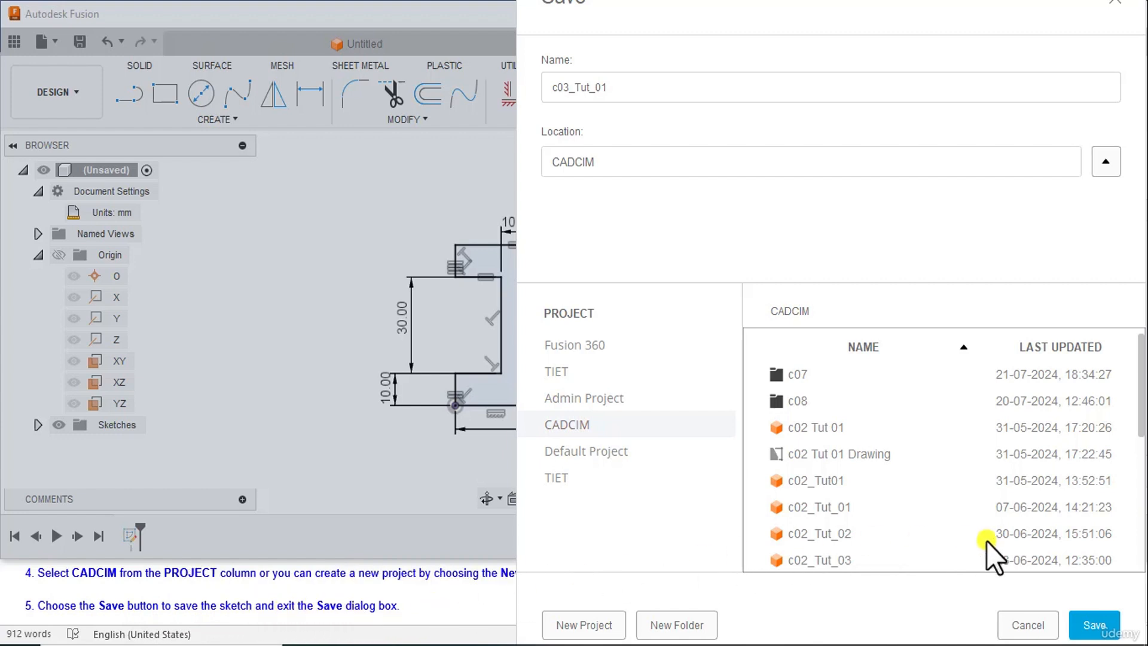
{"action": "left_click", "coordinate": [1085, 610]}
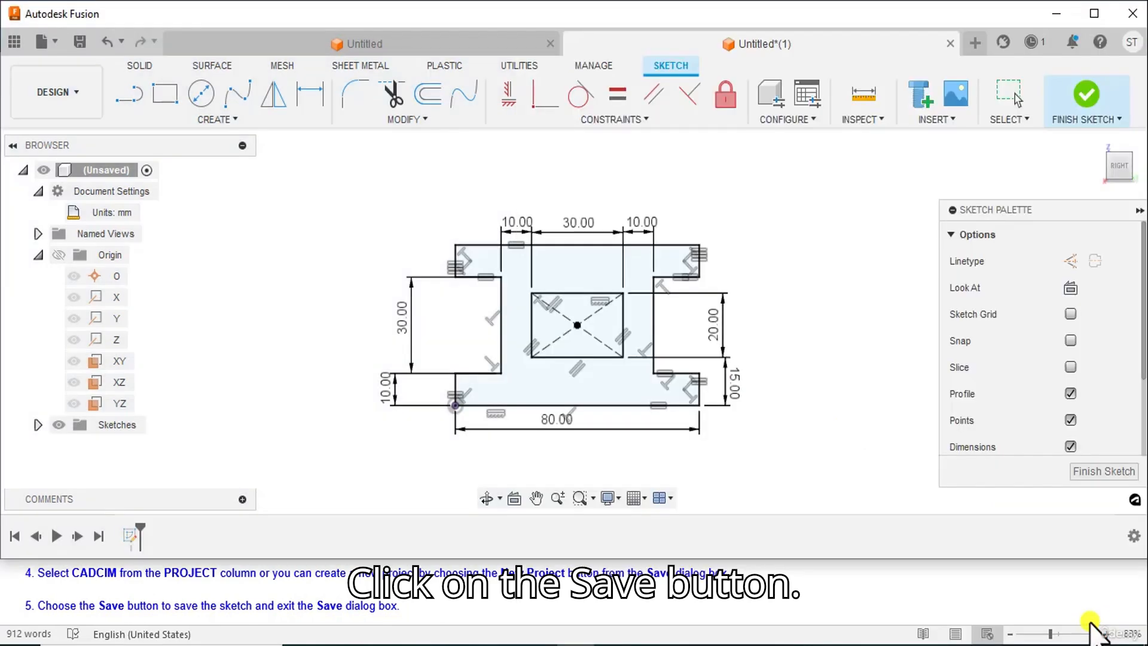